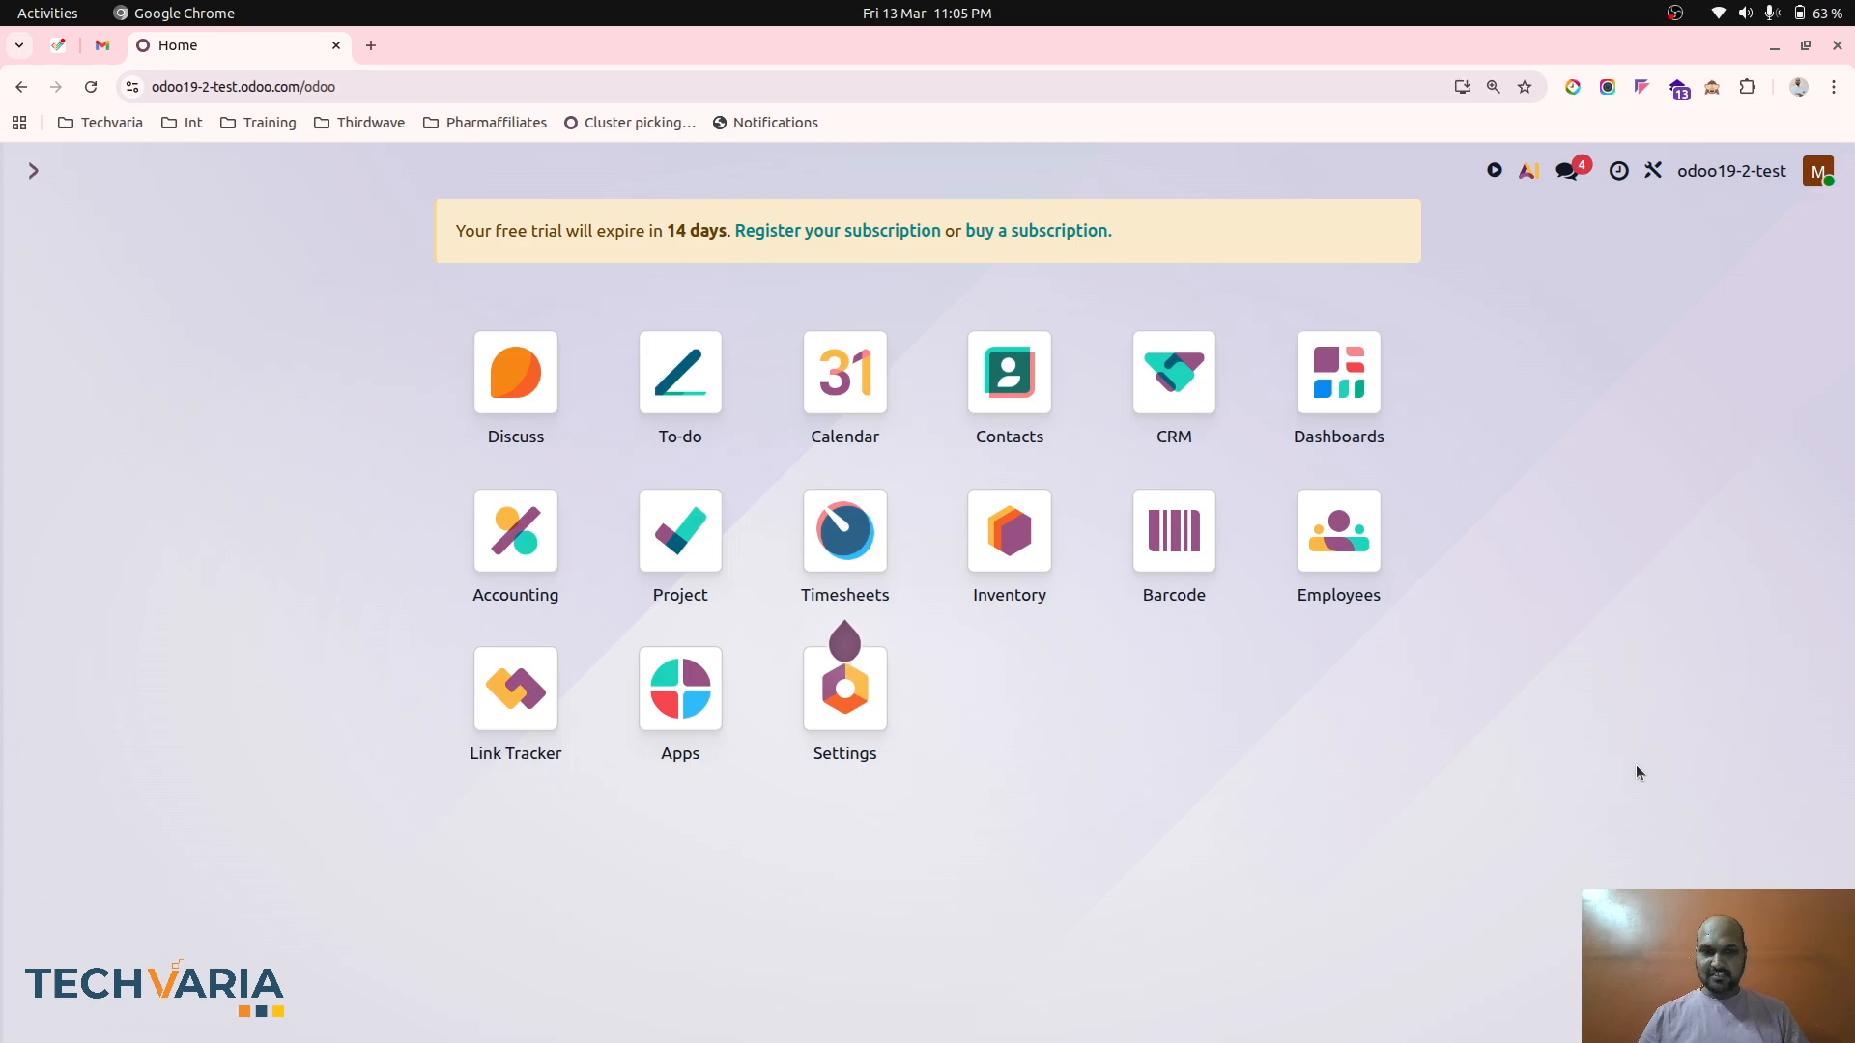
# Step: In the Accounting settings, search for "inve" and review the default inventory valuation, cost method, valuation account and journal
pyautogui.click(526, 540)
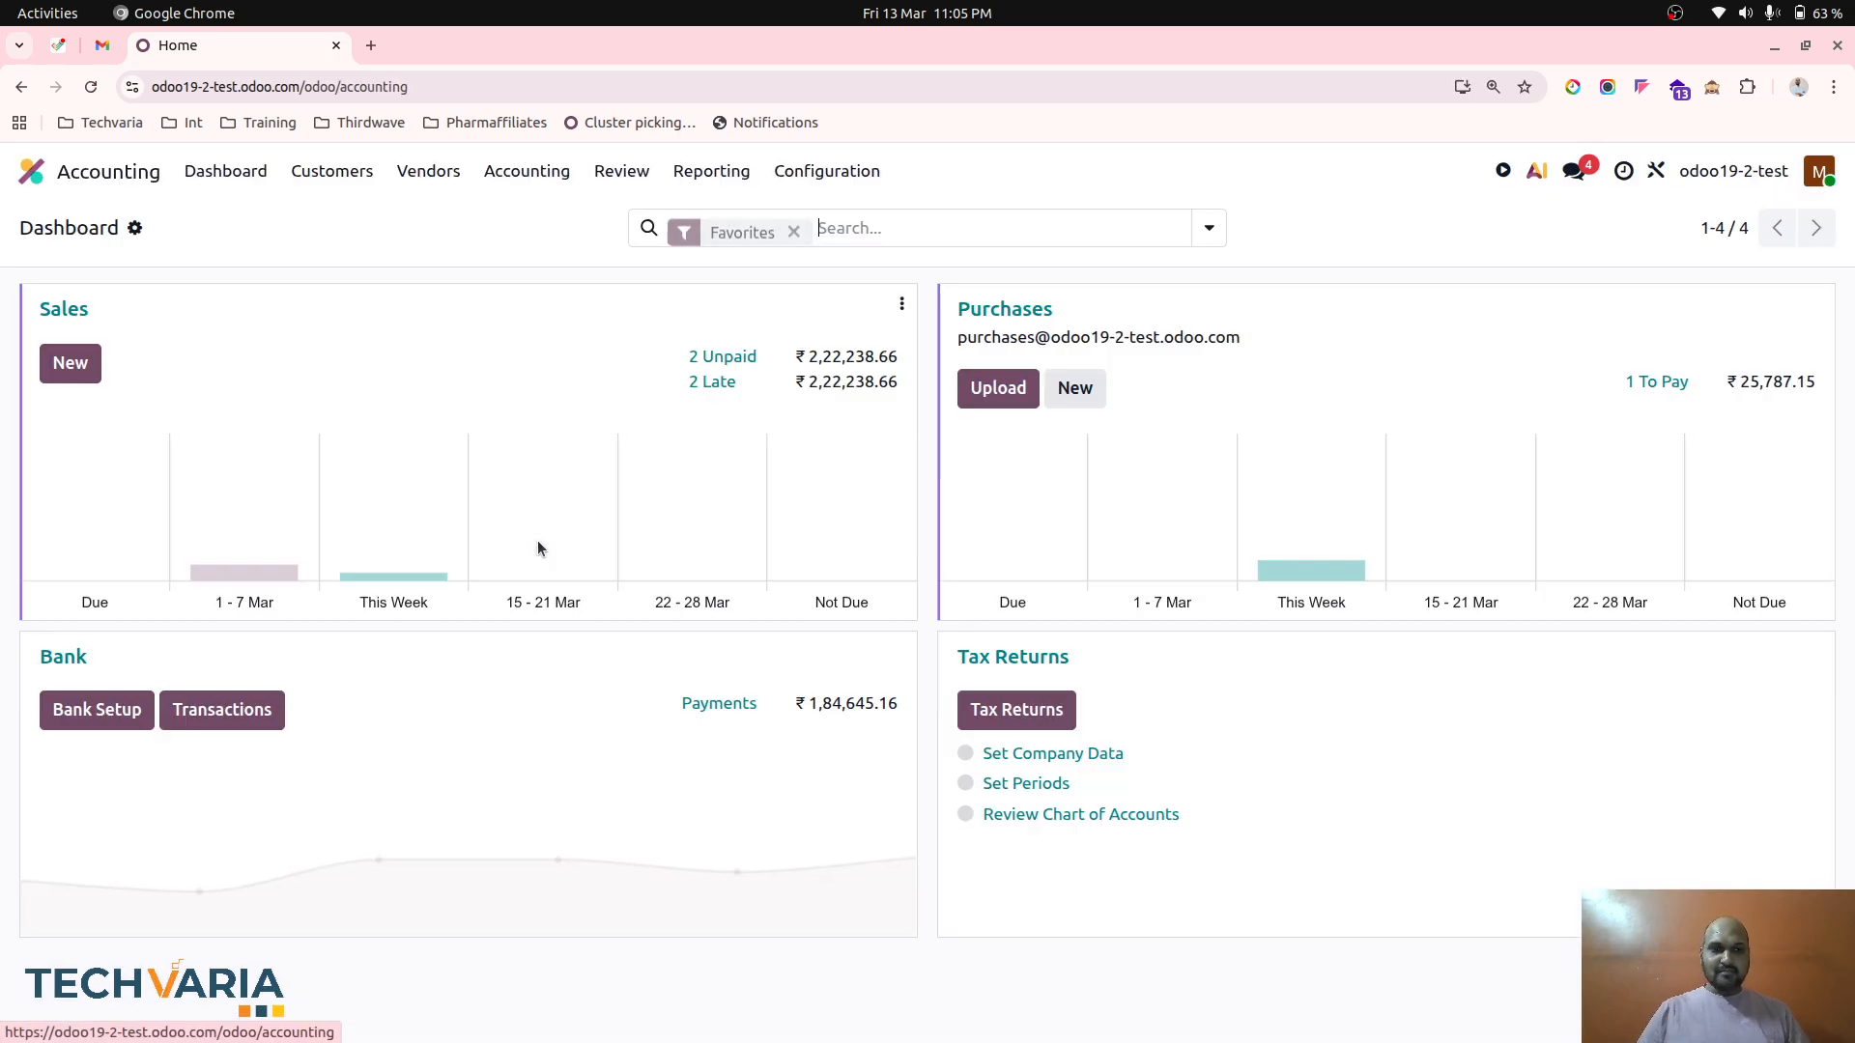
pyautogui.click(839, 174)
pyautogui.click(839, 220)
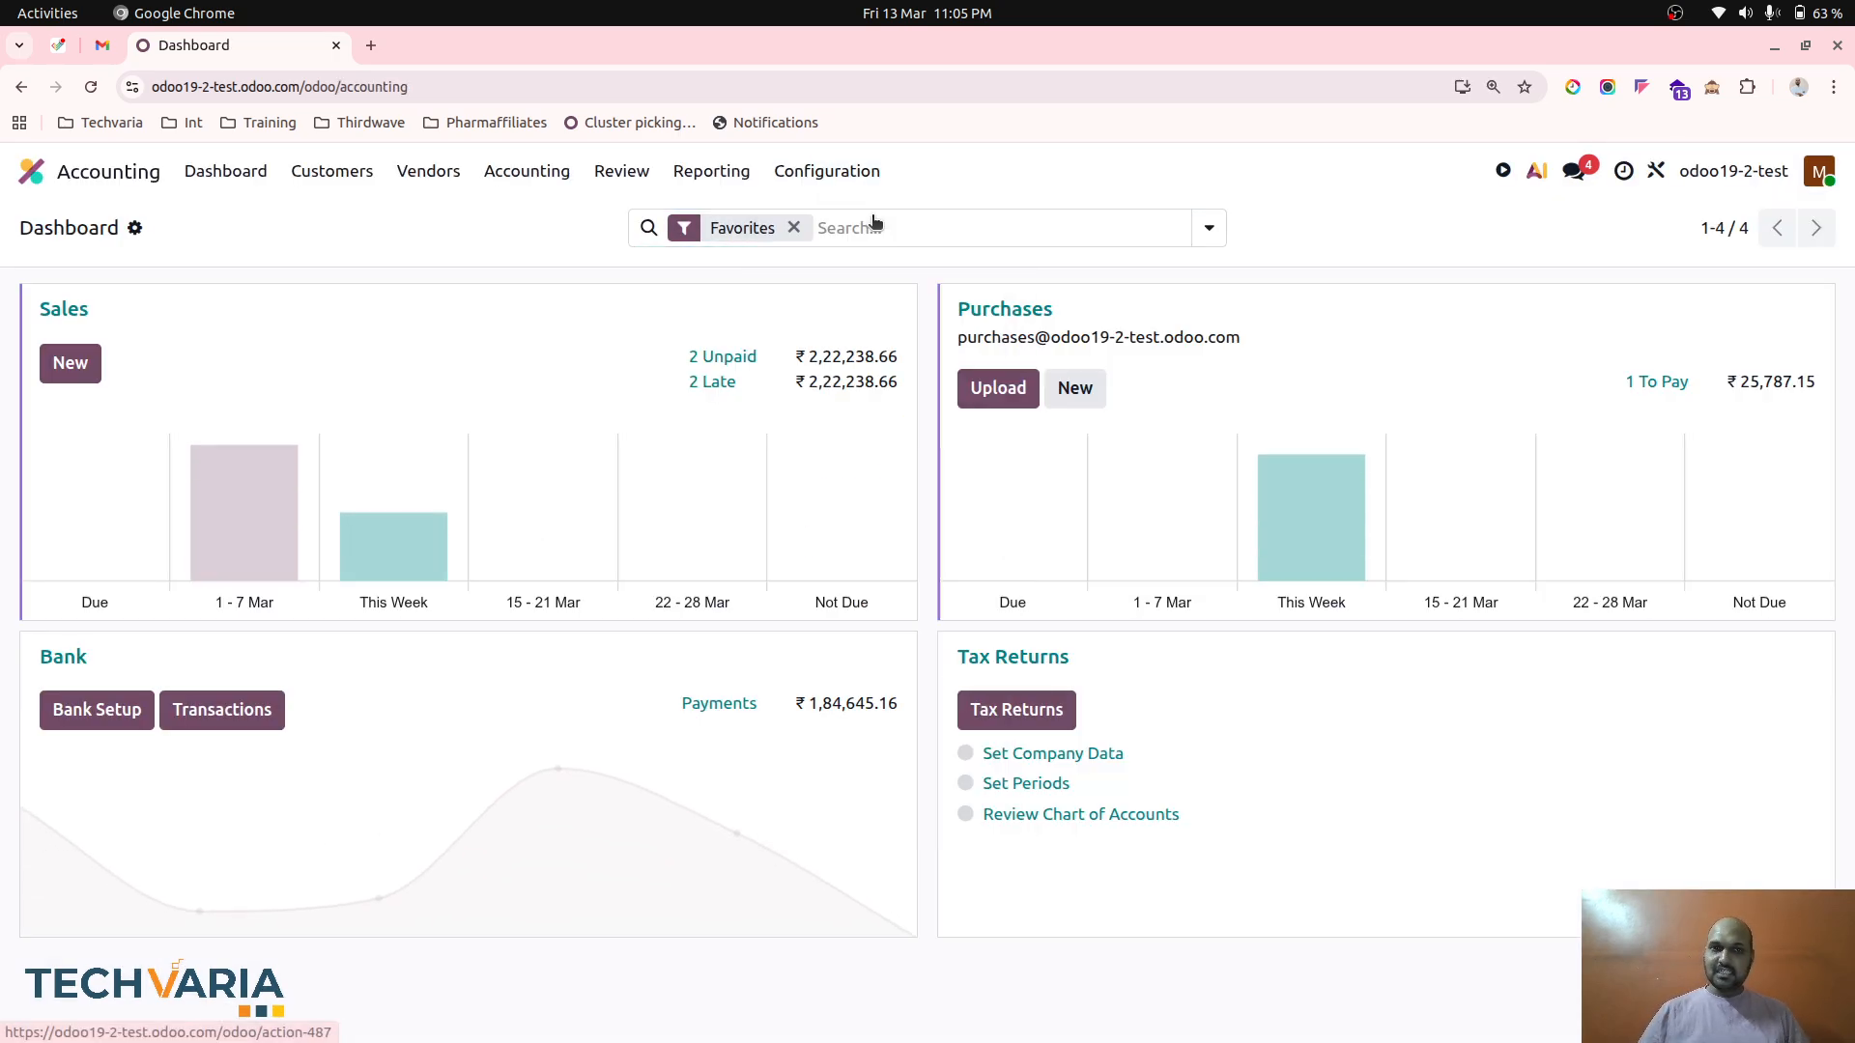
pyautogui.write('inve')
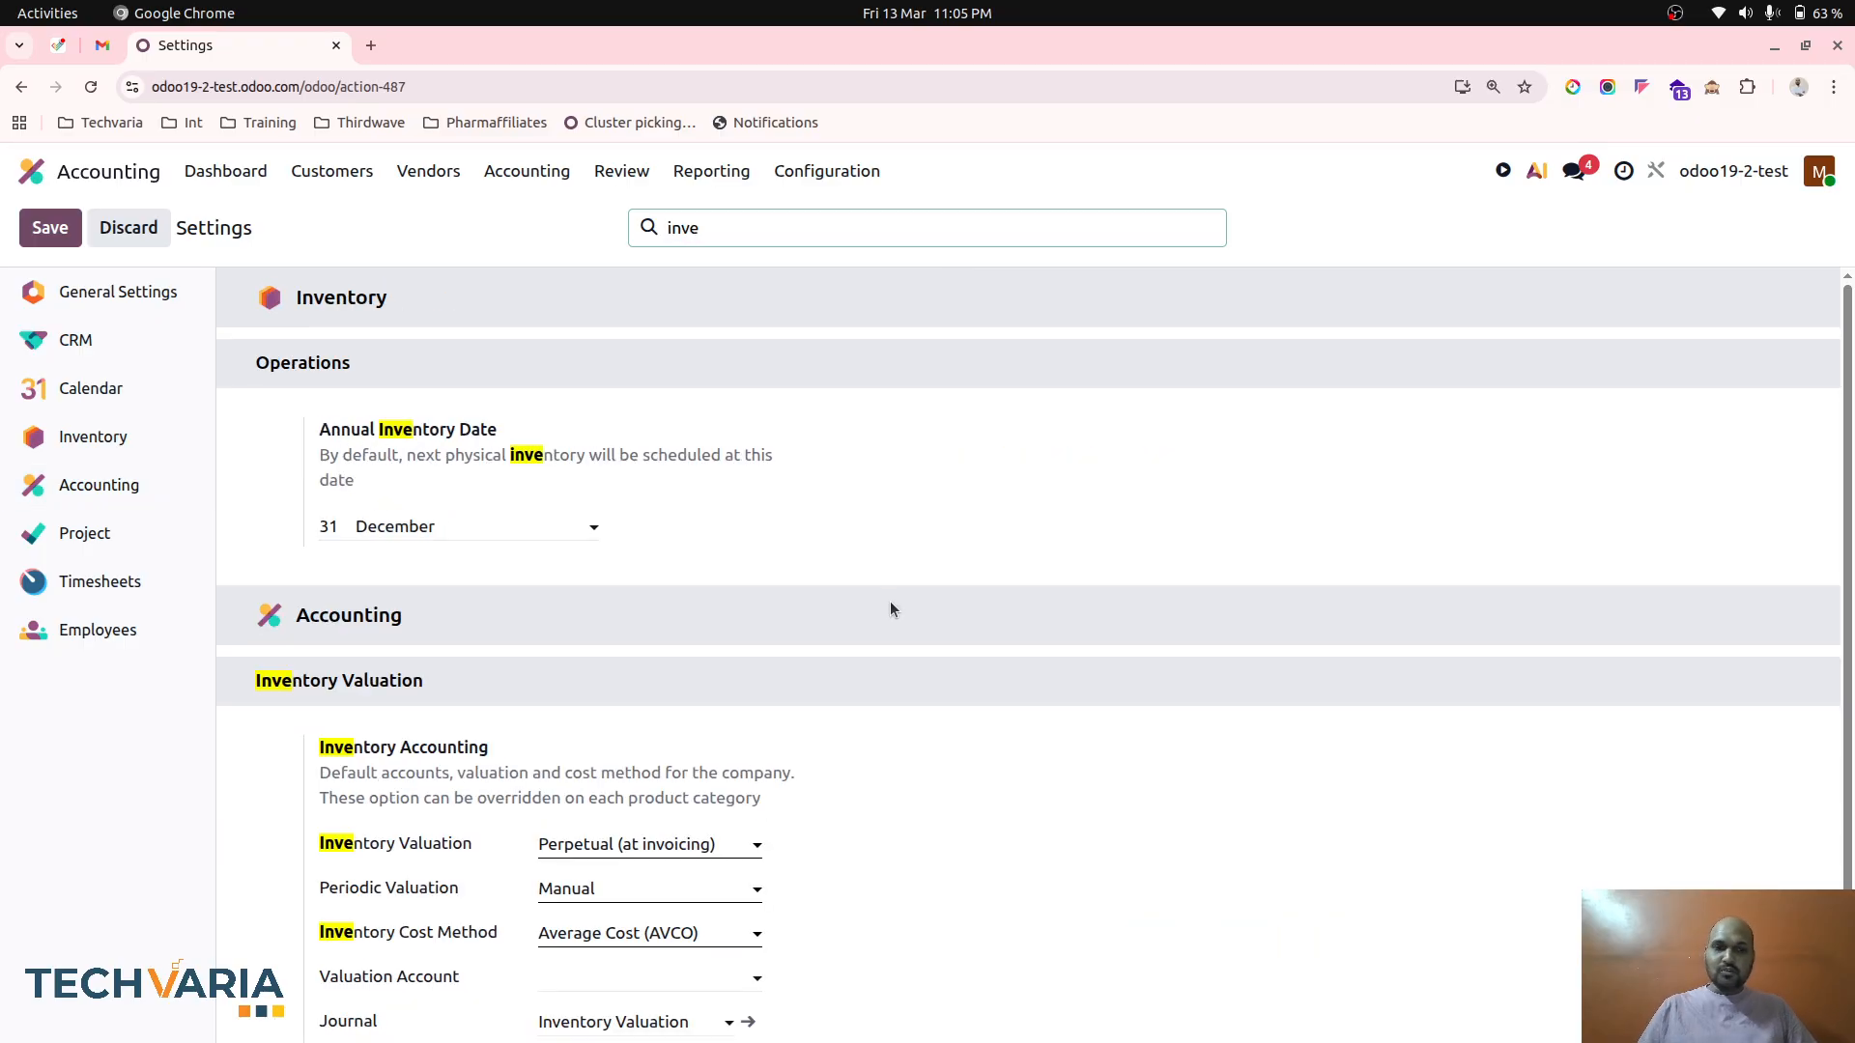
pyautogui.scroll(-1, 803, 641)
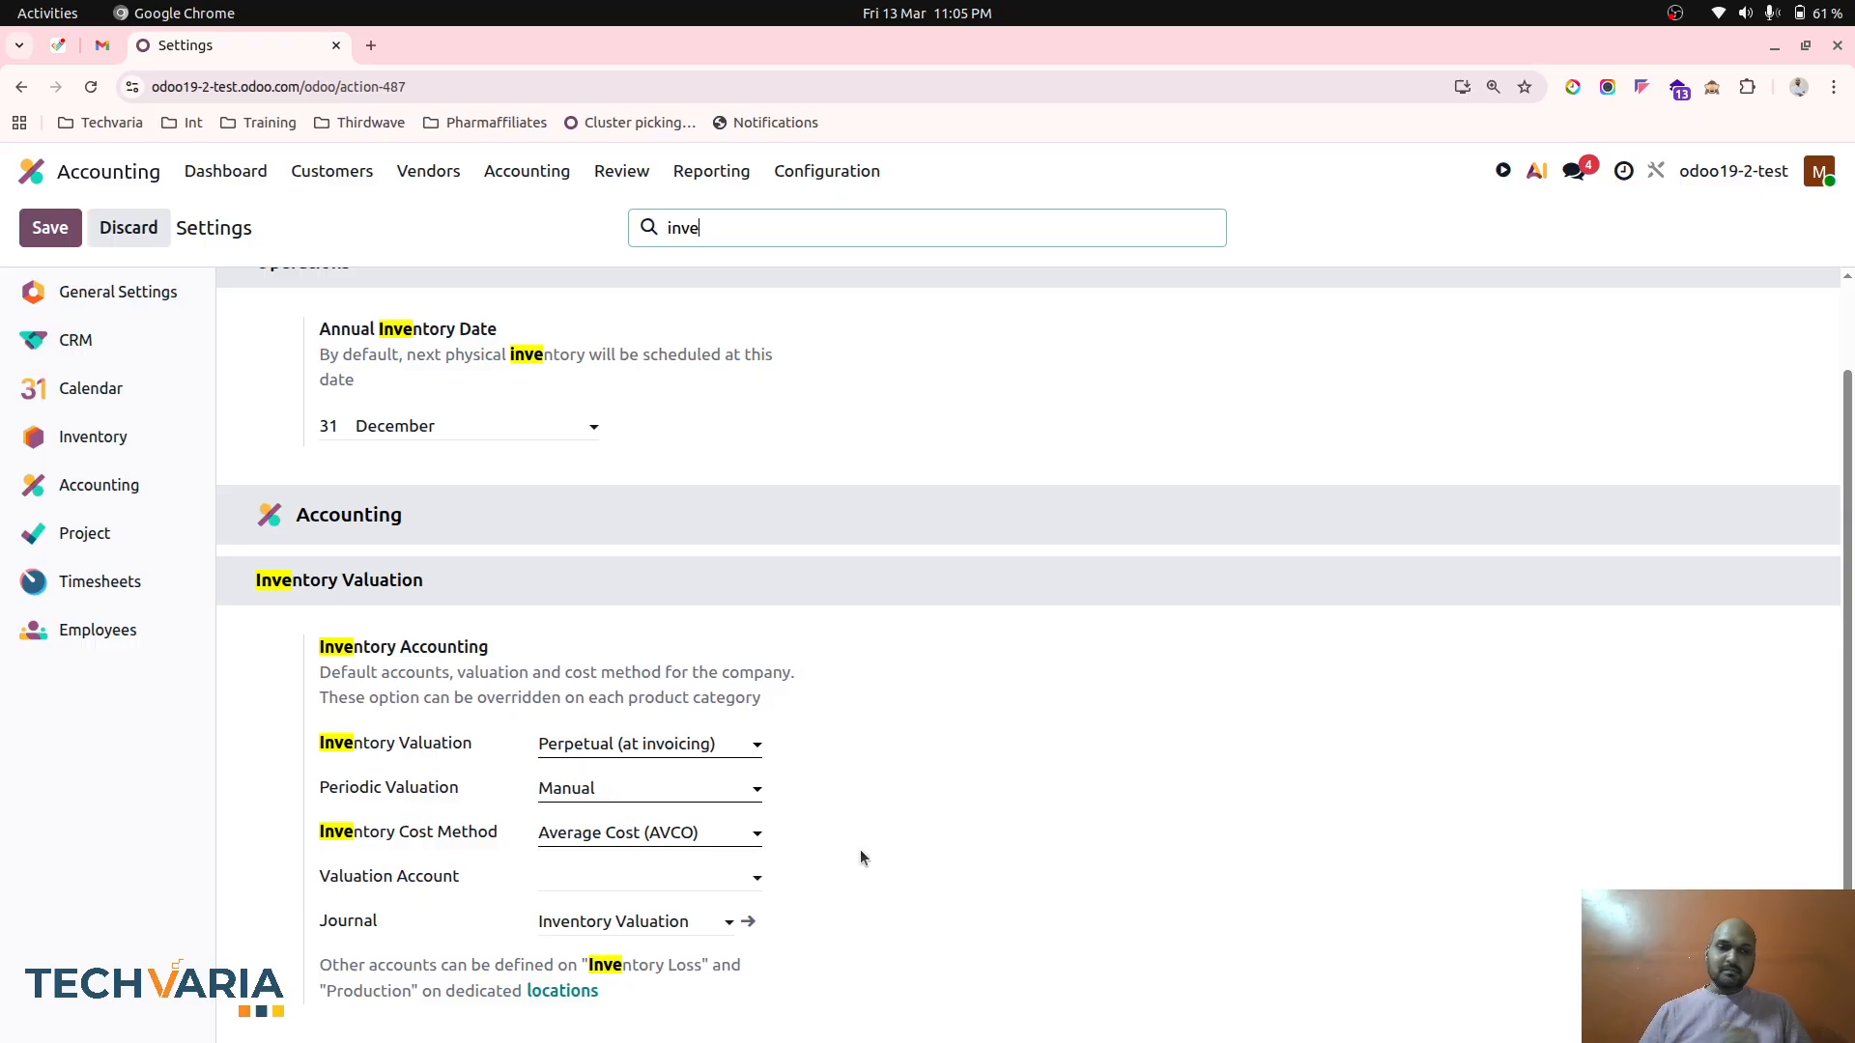
pyautogui.click(715, 869)
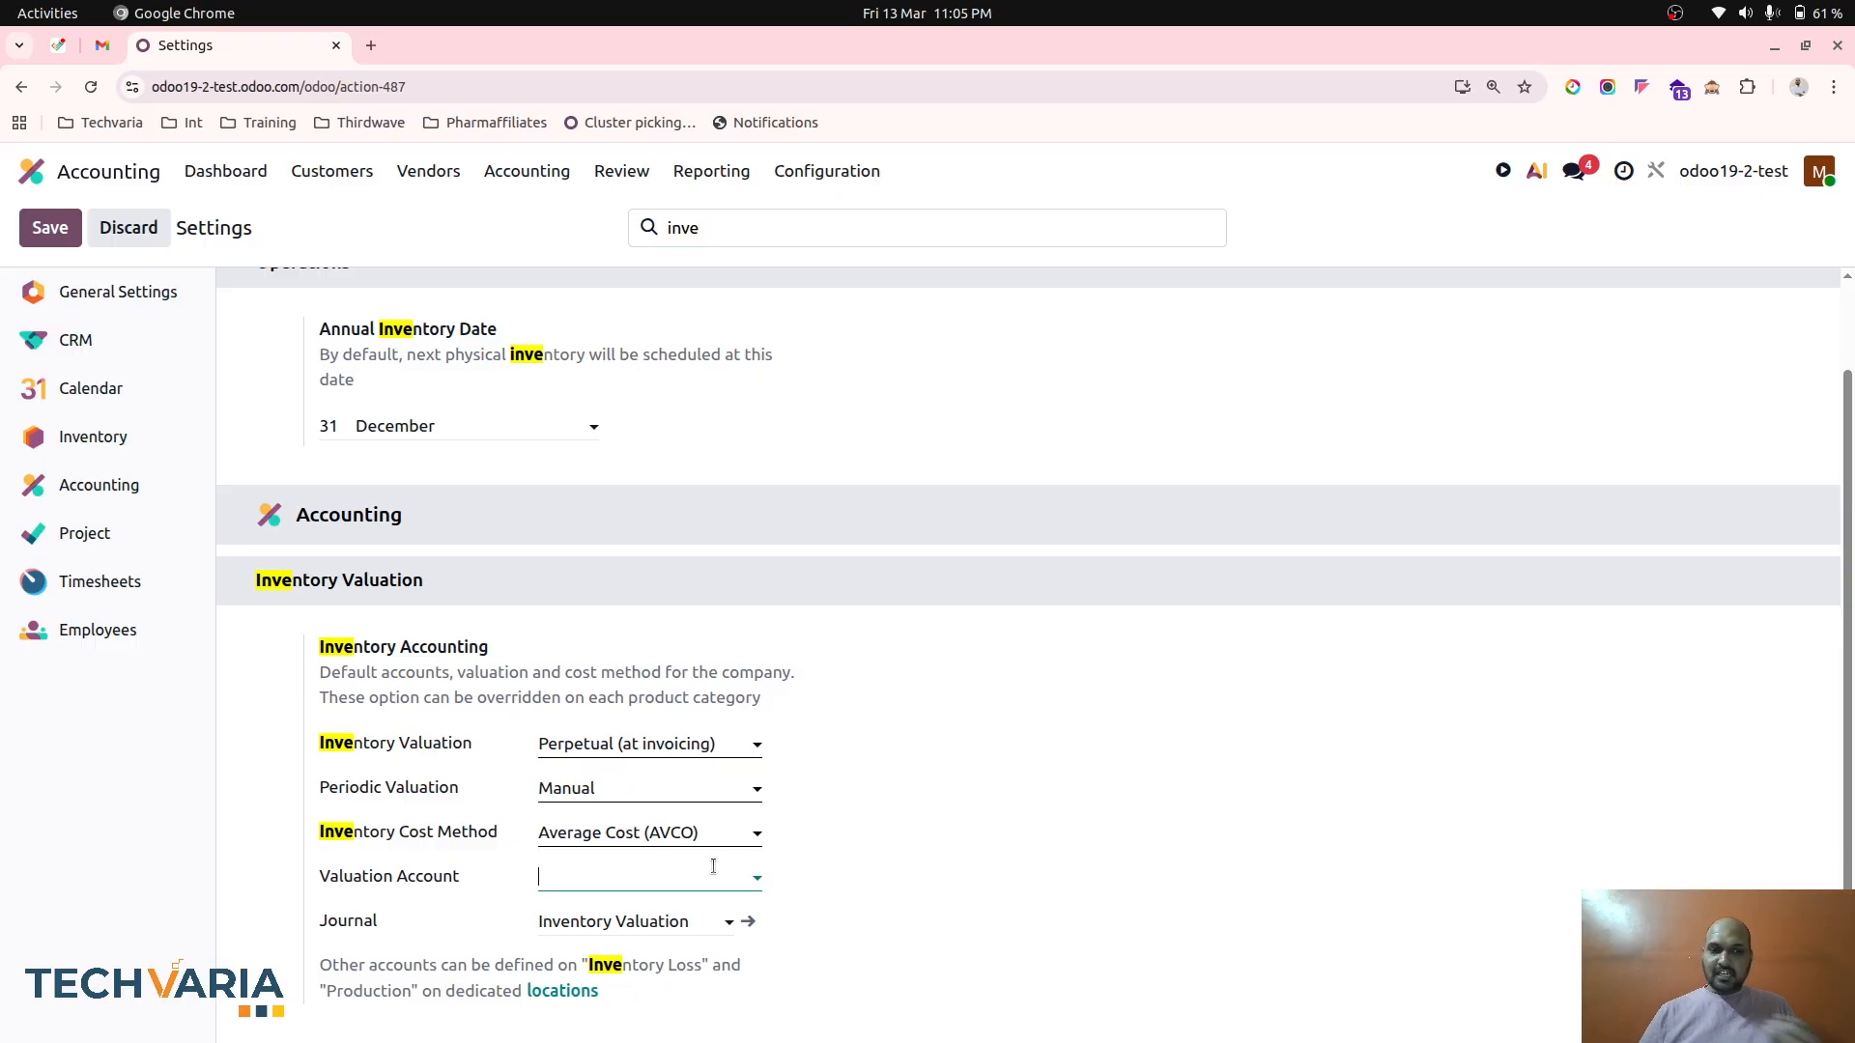
pyautogui.click(841, 871)
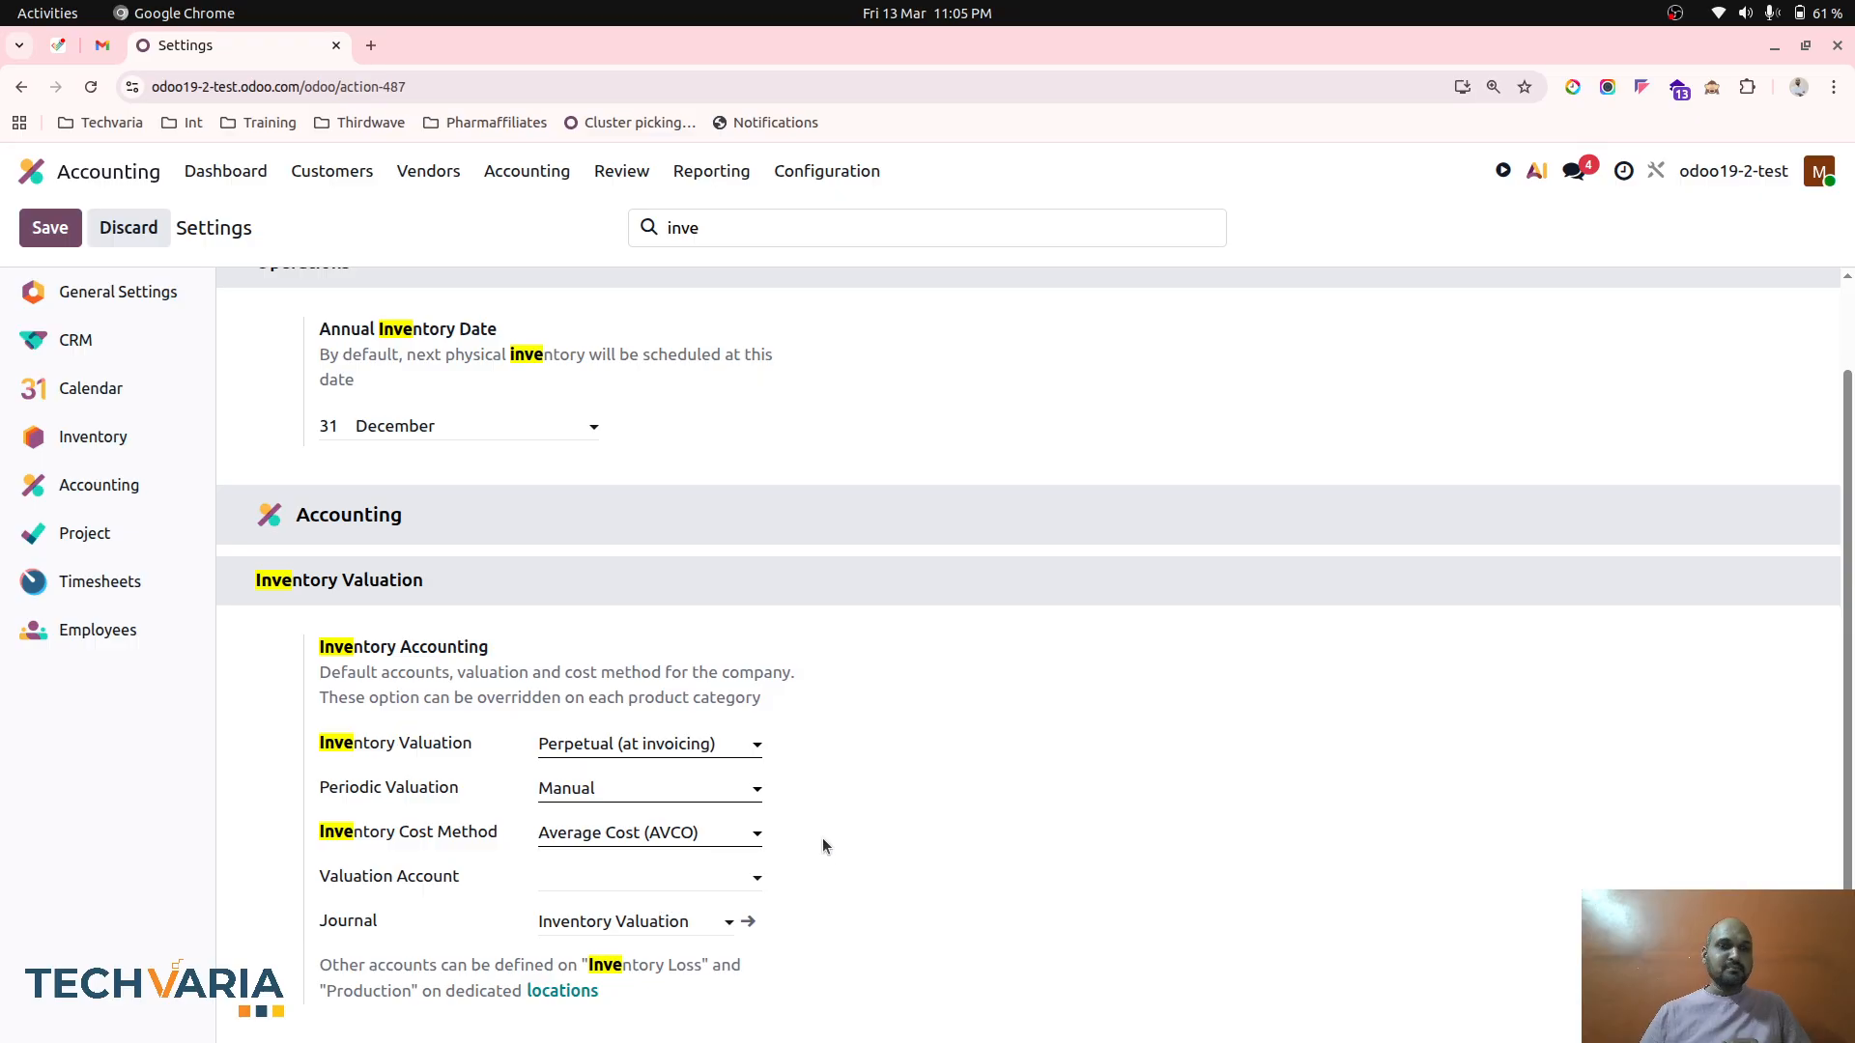
# Step: Open the Chart of Accounts from Accounting and group the accounts by Account Type
pyautogui.click(818, 179)
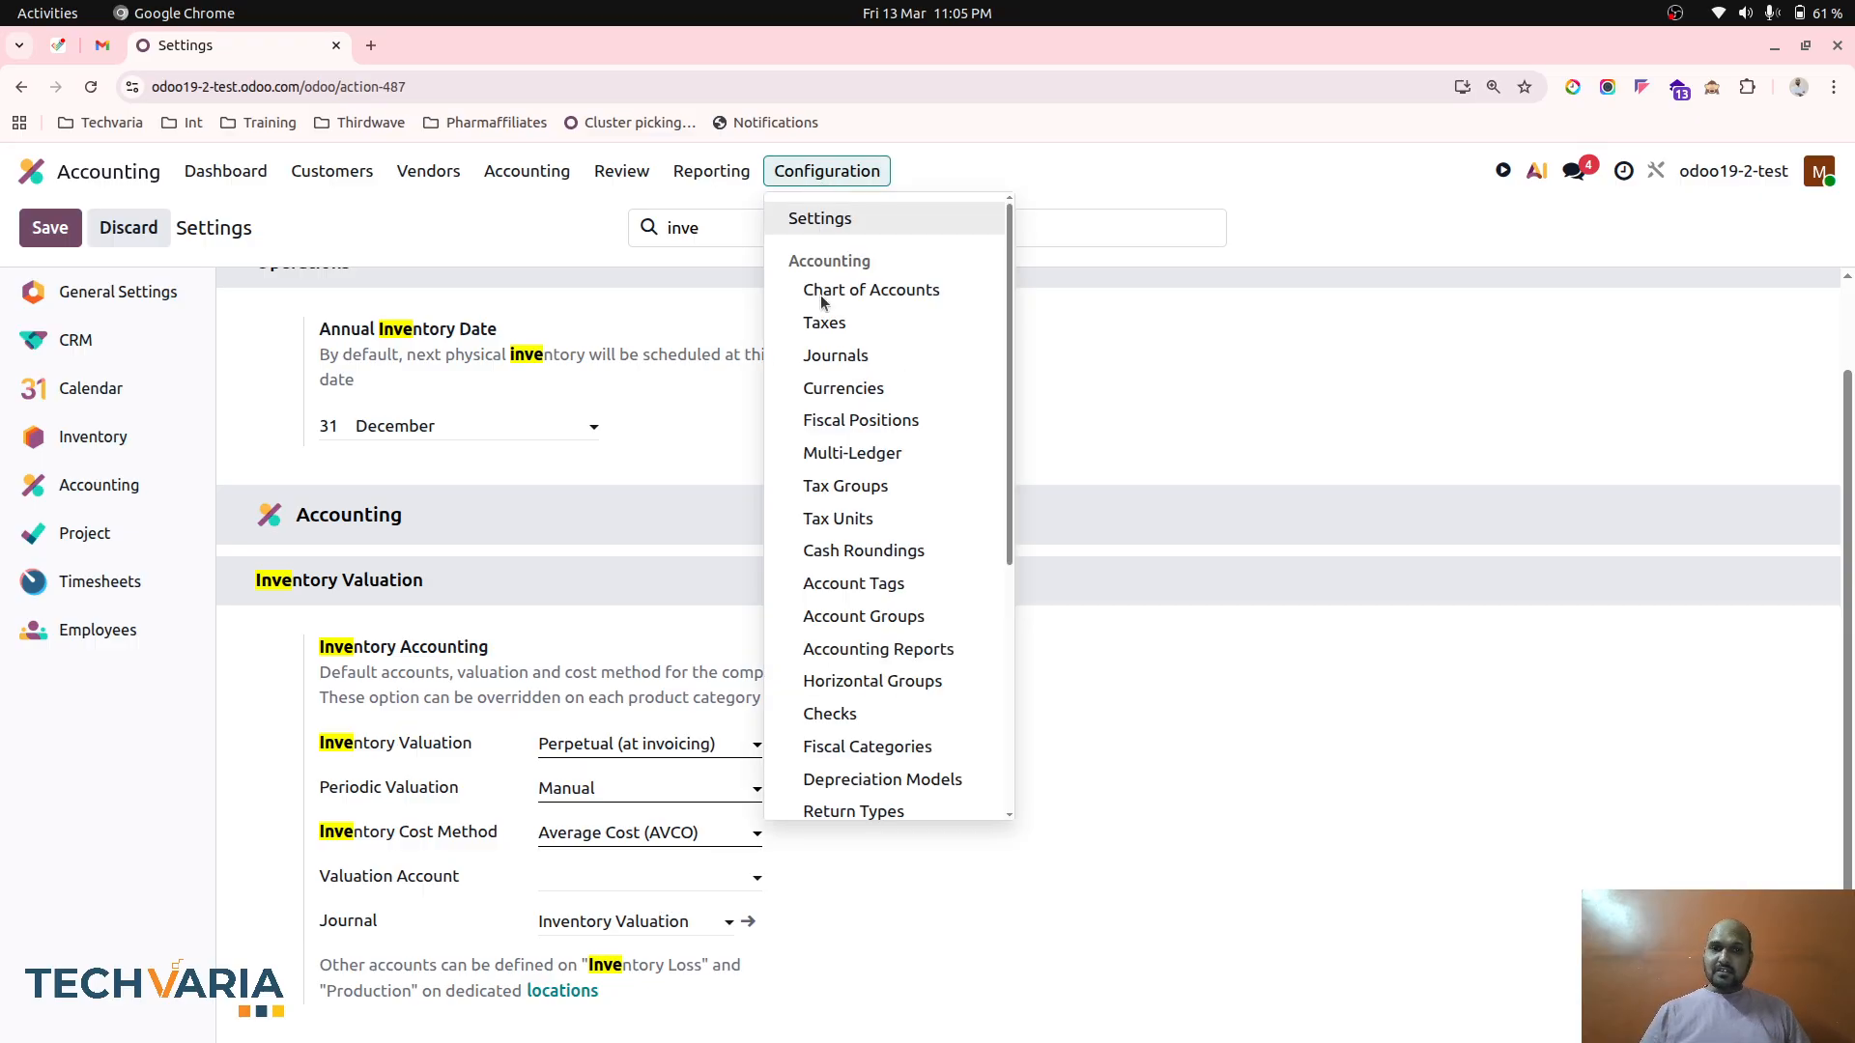
pyautogui.scroll(-2, 880, 637)
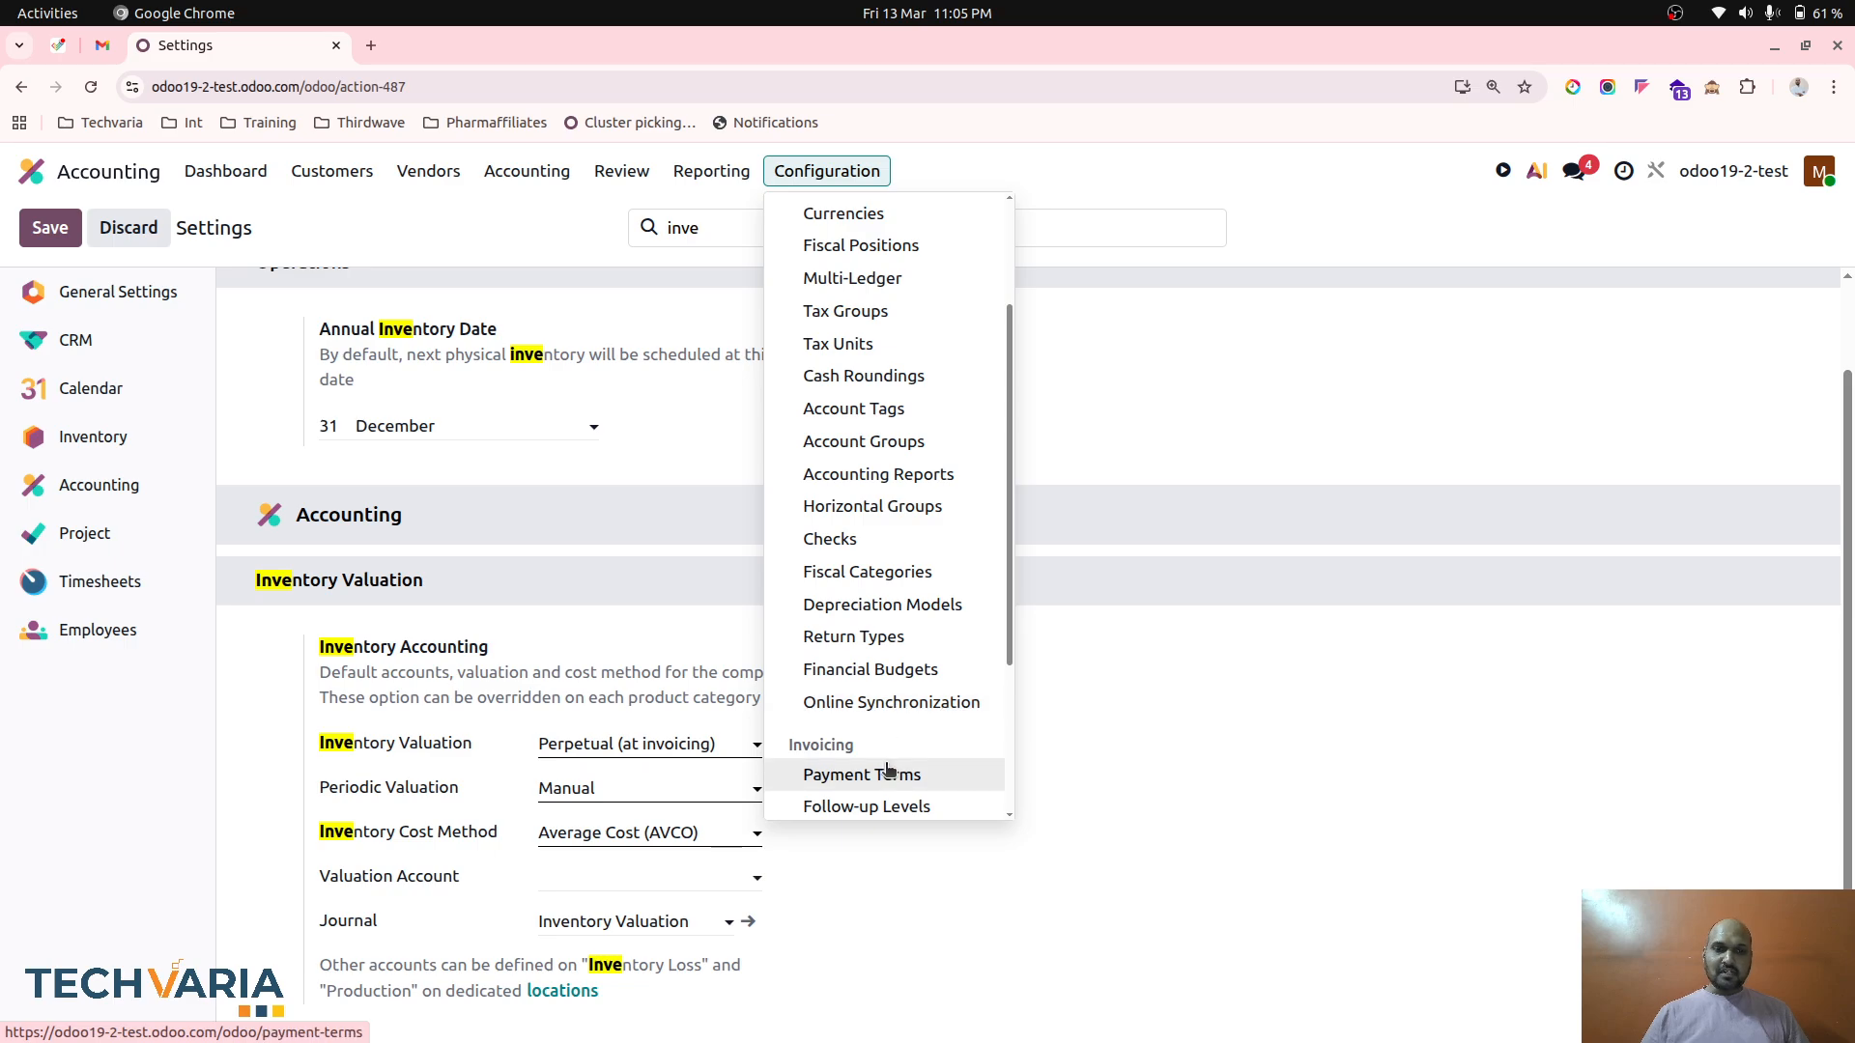
pyautogui.scroll(2, 908, 388)
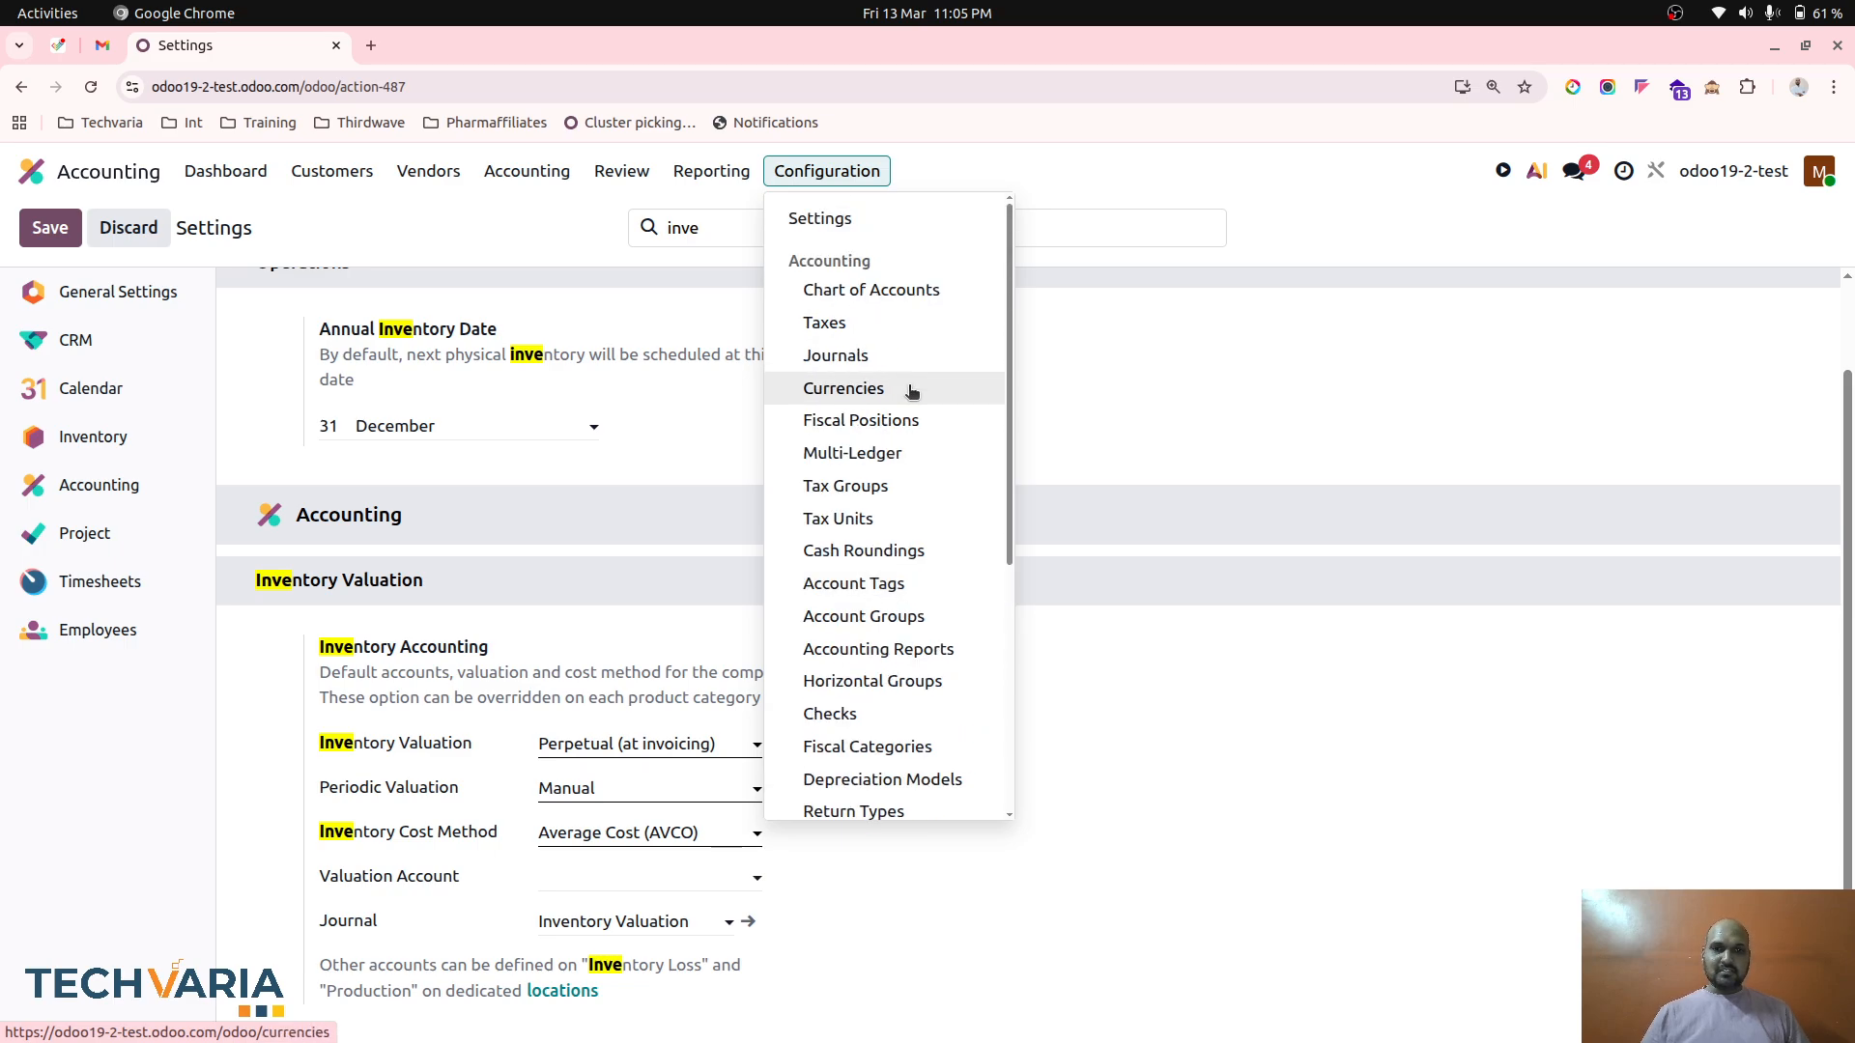
pyautogui.click(896, 284)
pyautogui.click(1210, 228)
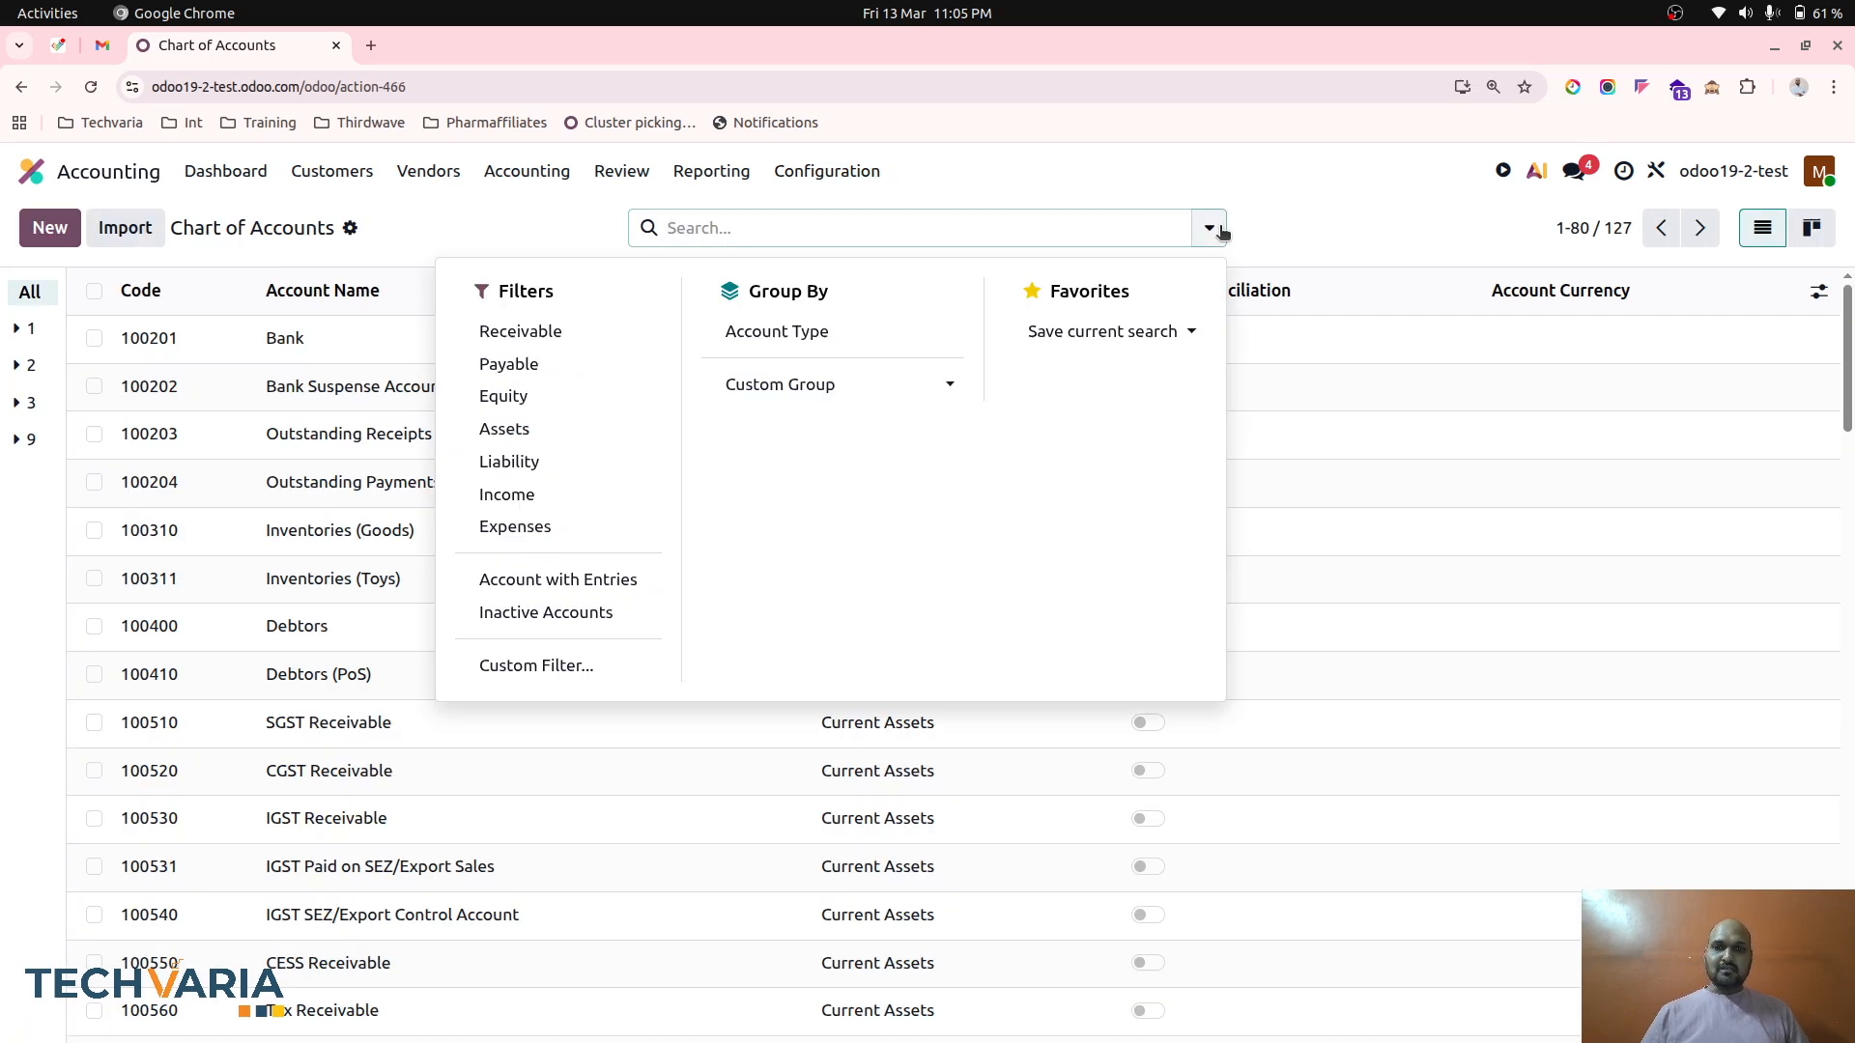
pyautogui.click(780, 328)
pyautogui.click(558, 224)
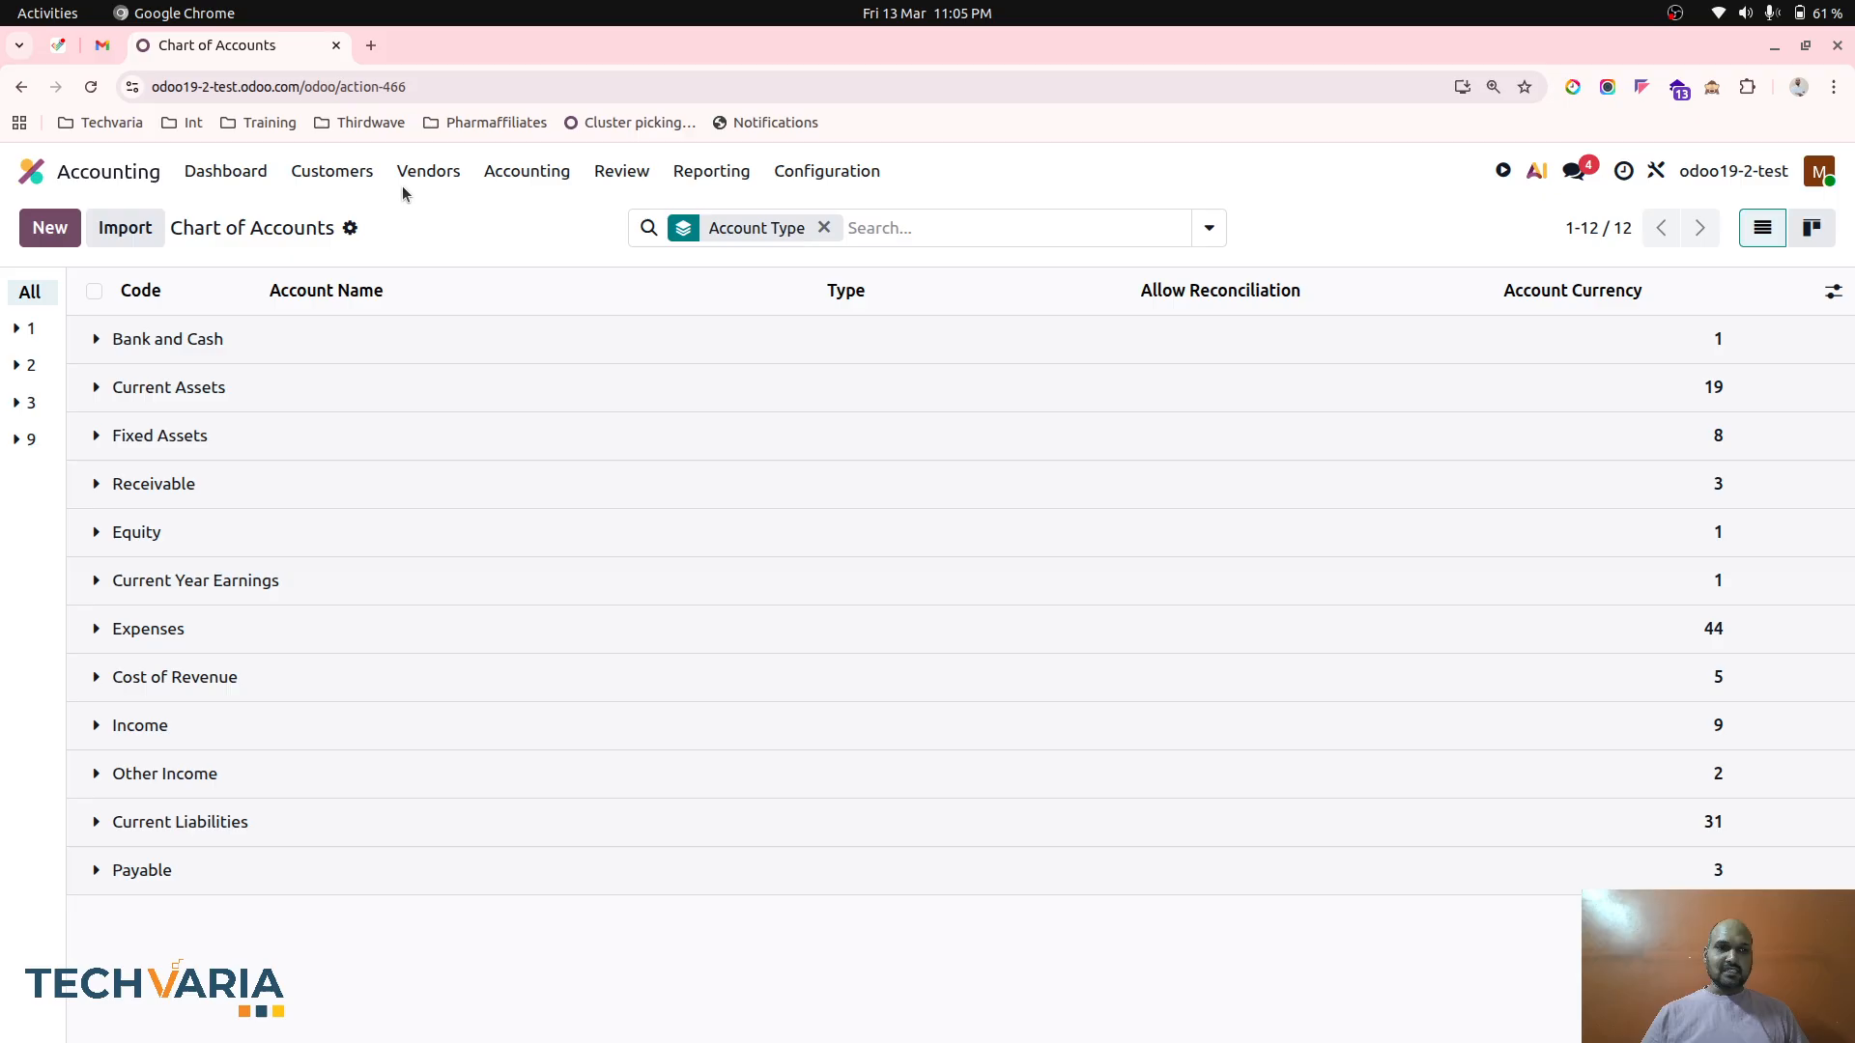
# Step: Expand the Current Assets and Cost of Revenue groups to review the inventory, cost of goods and adjustment accounts
pyautogui.click(214, 386)
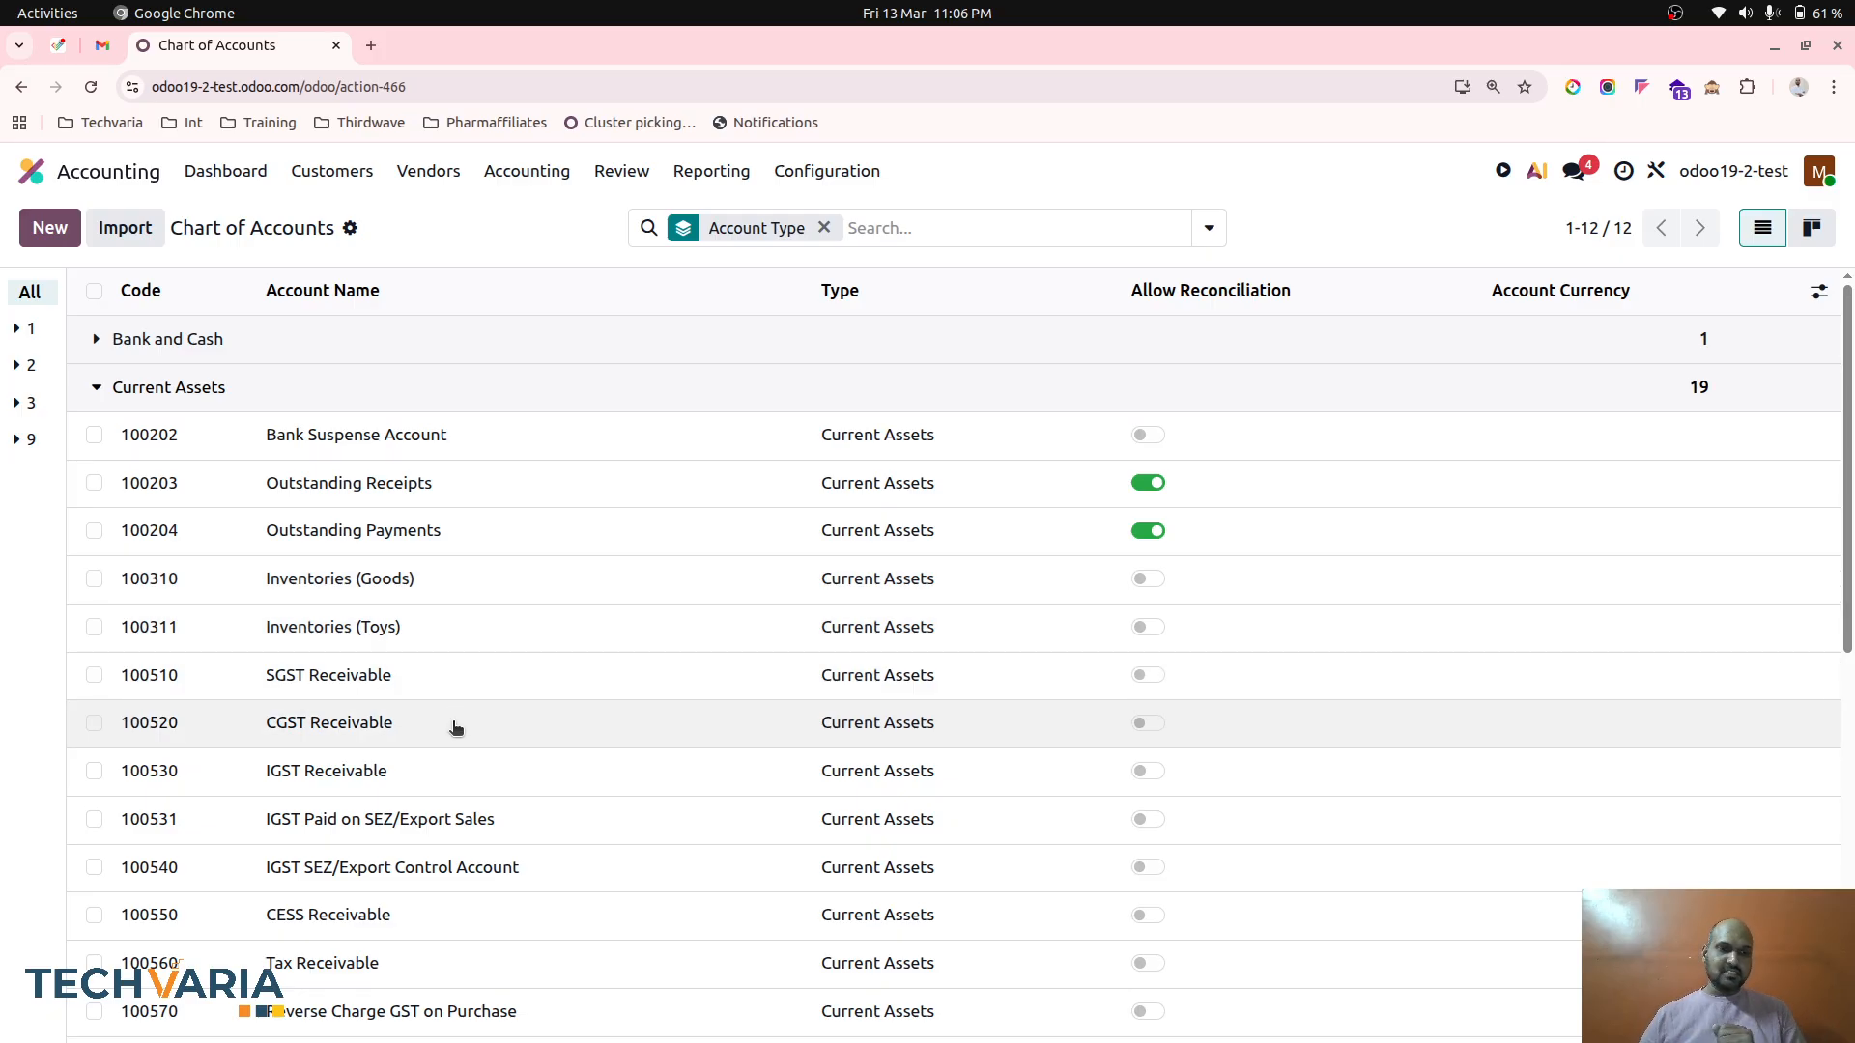
pyautogui.scroll(-8, 455, 729)
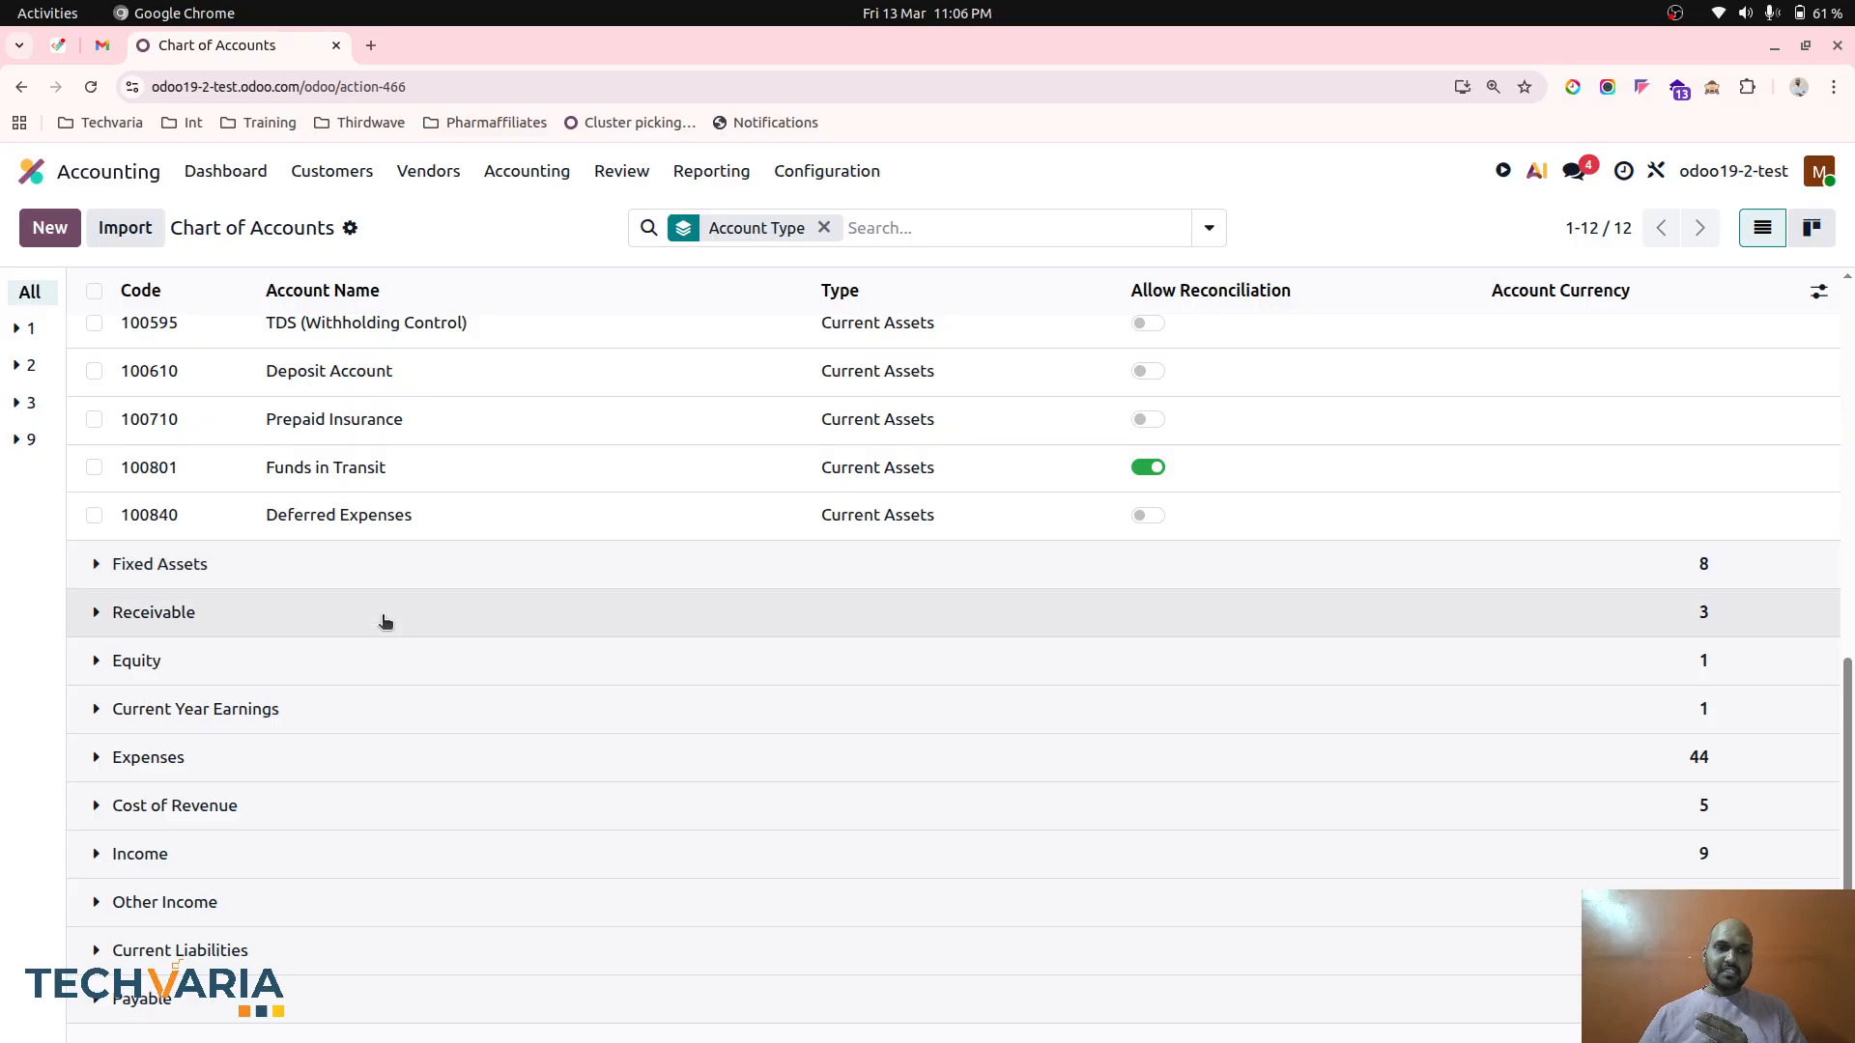
pyautogui.click(287, 806)
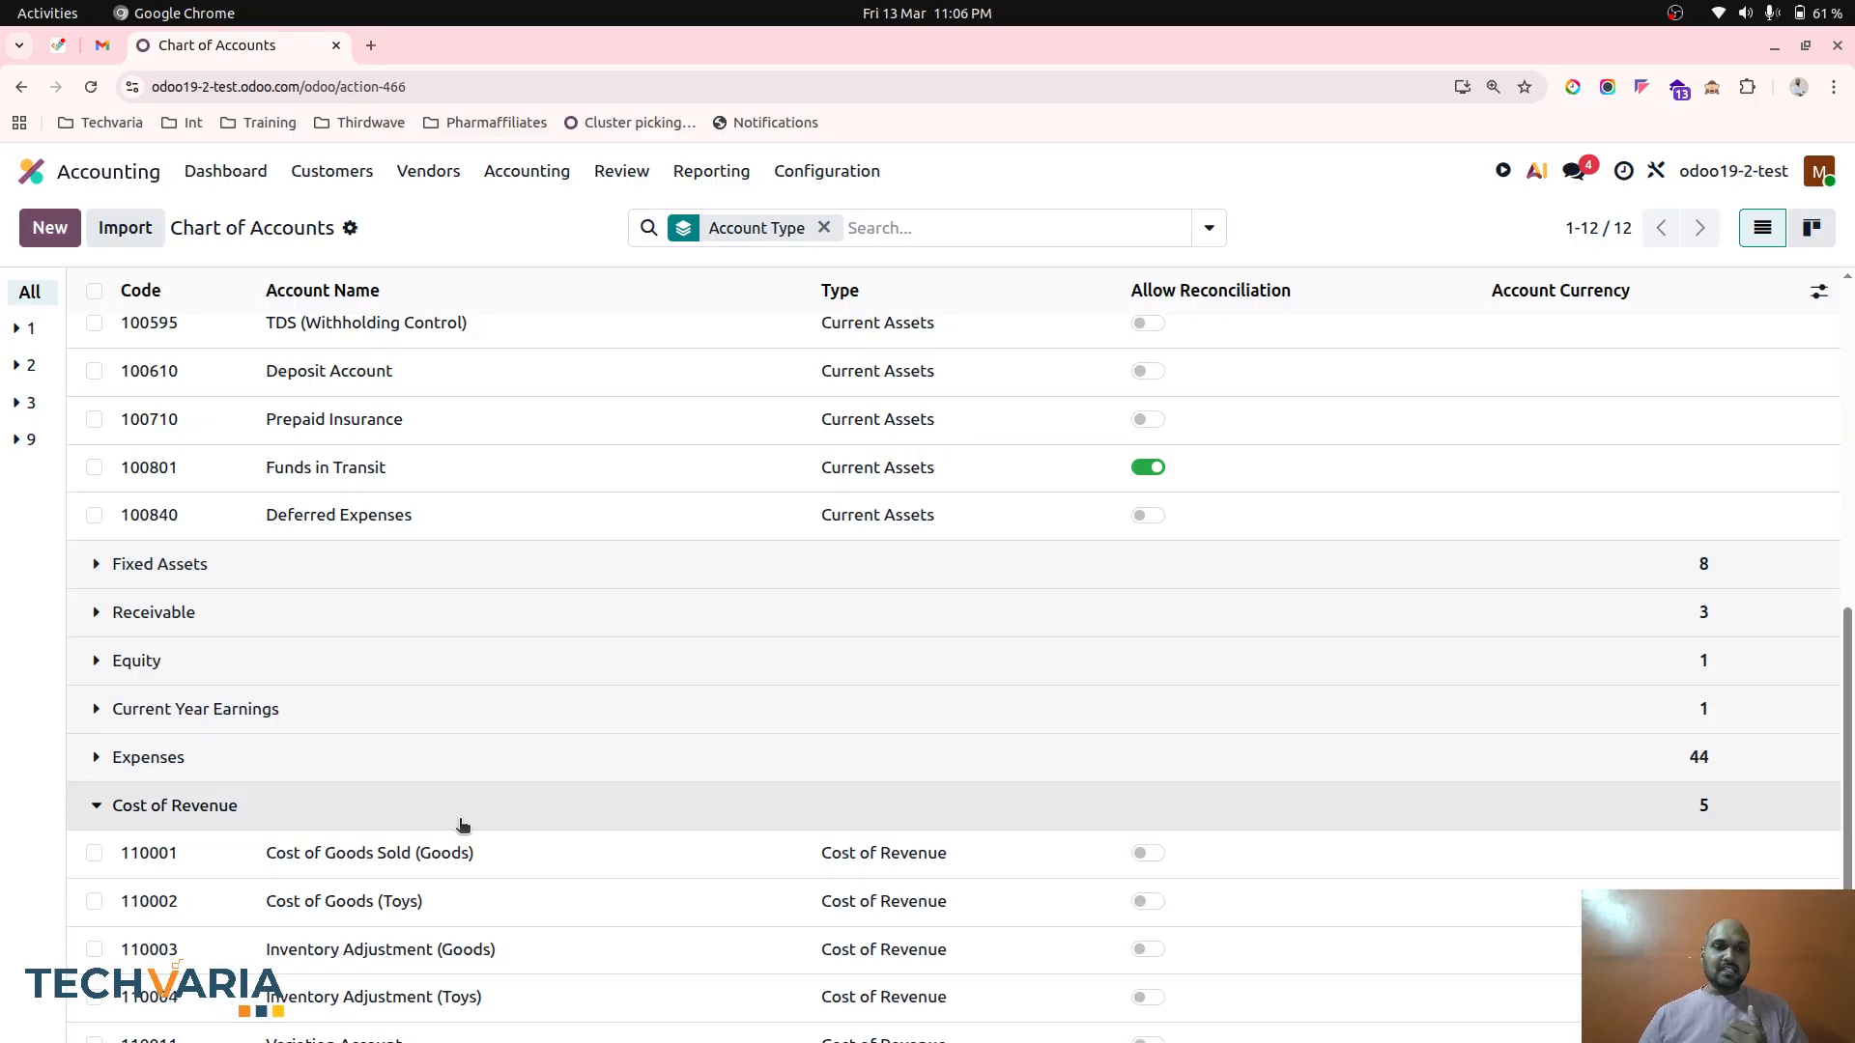
pyautogui.scroll(-4, 464, 824)
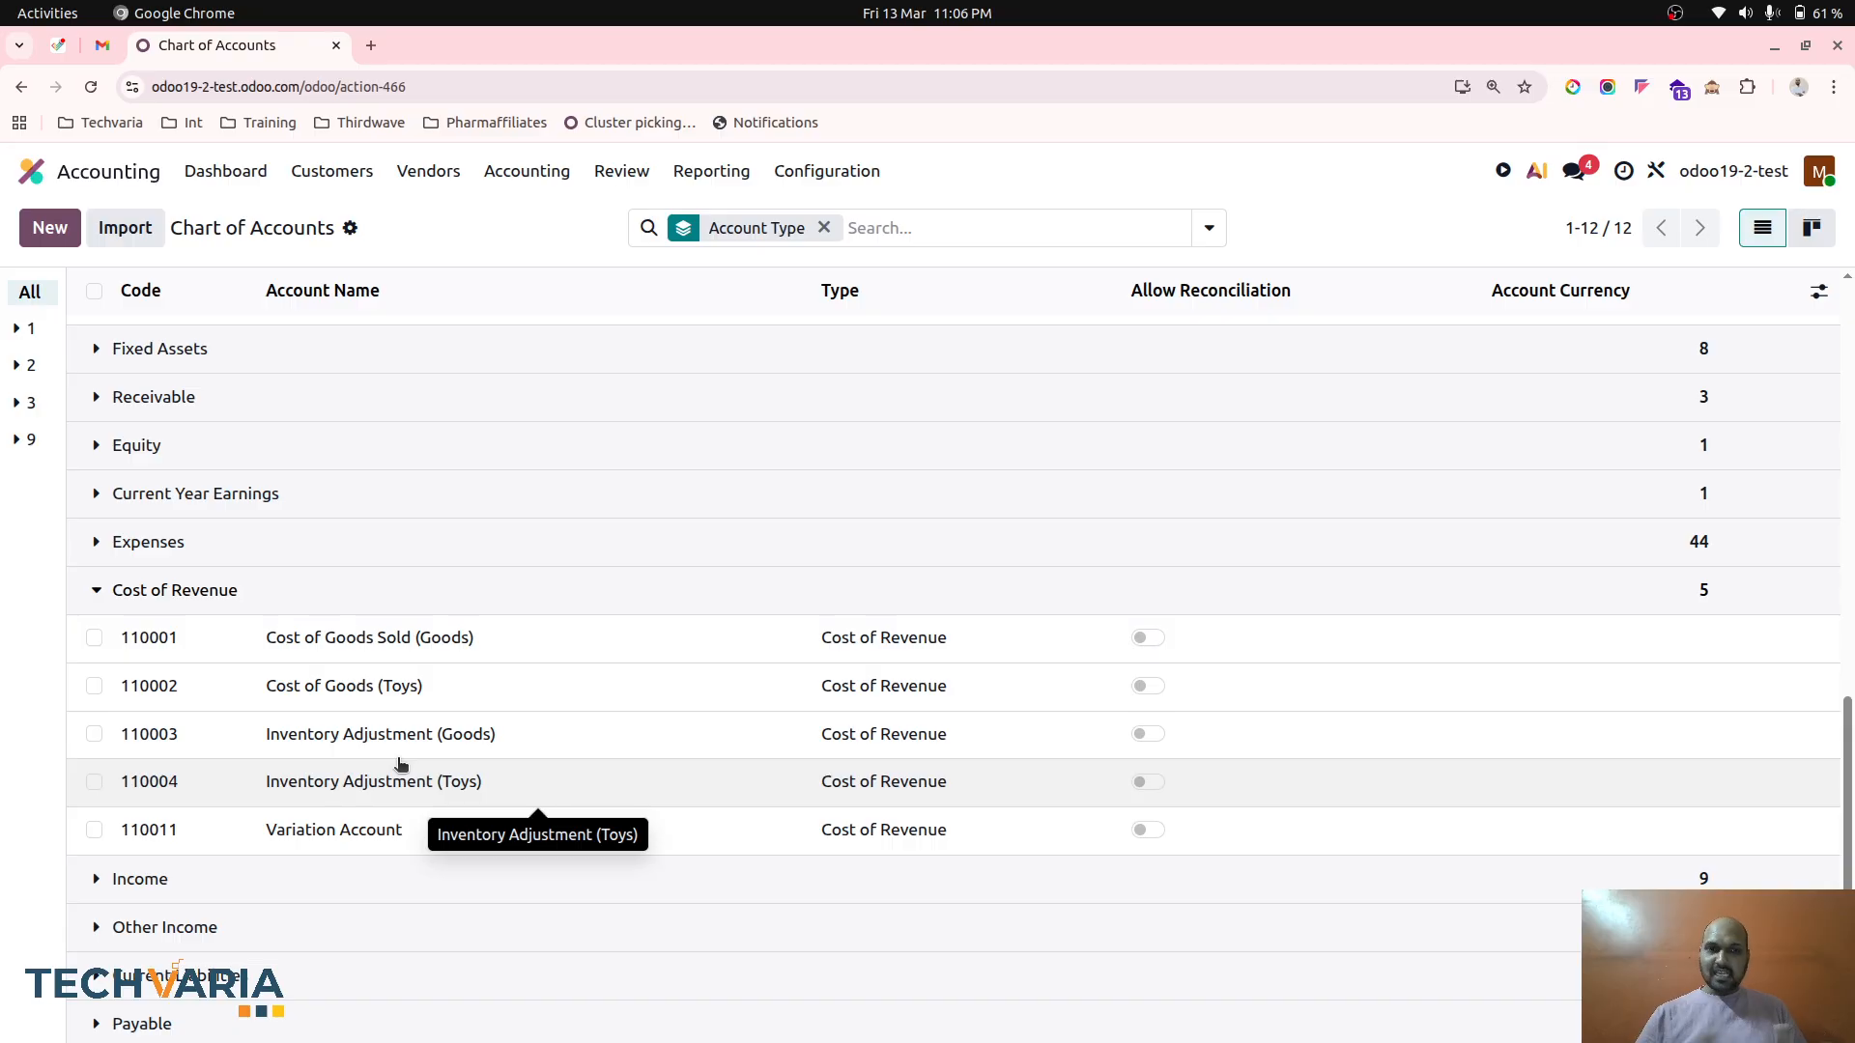
# Step: Open the Goods product category to review its valuation settings and account properties, and view the products assigned to it
pyautogui.click(858, 172)
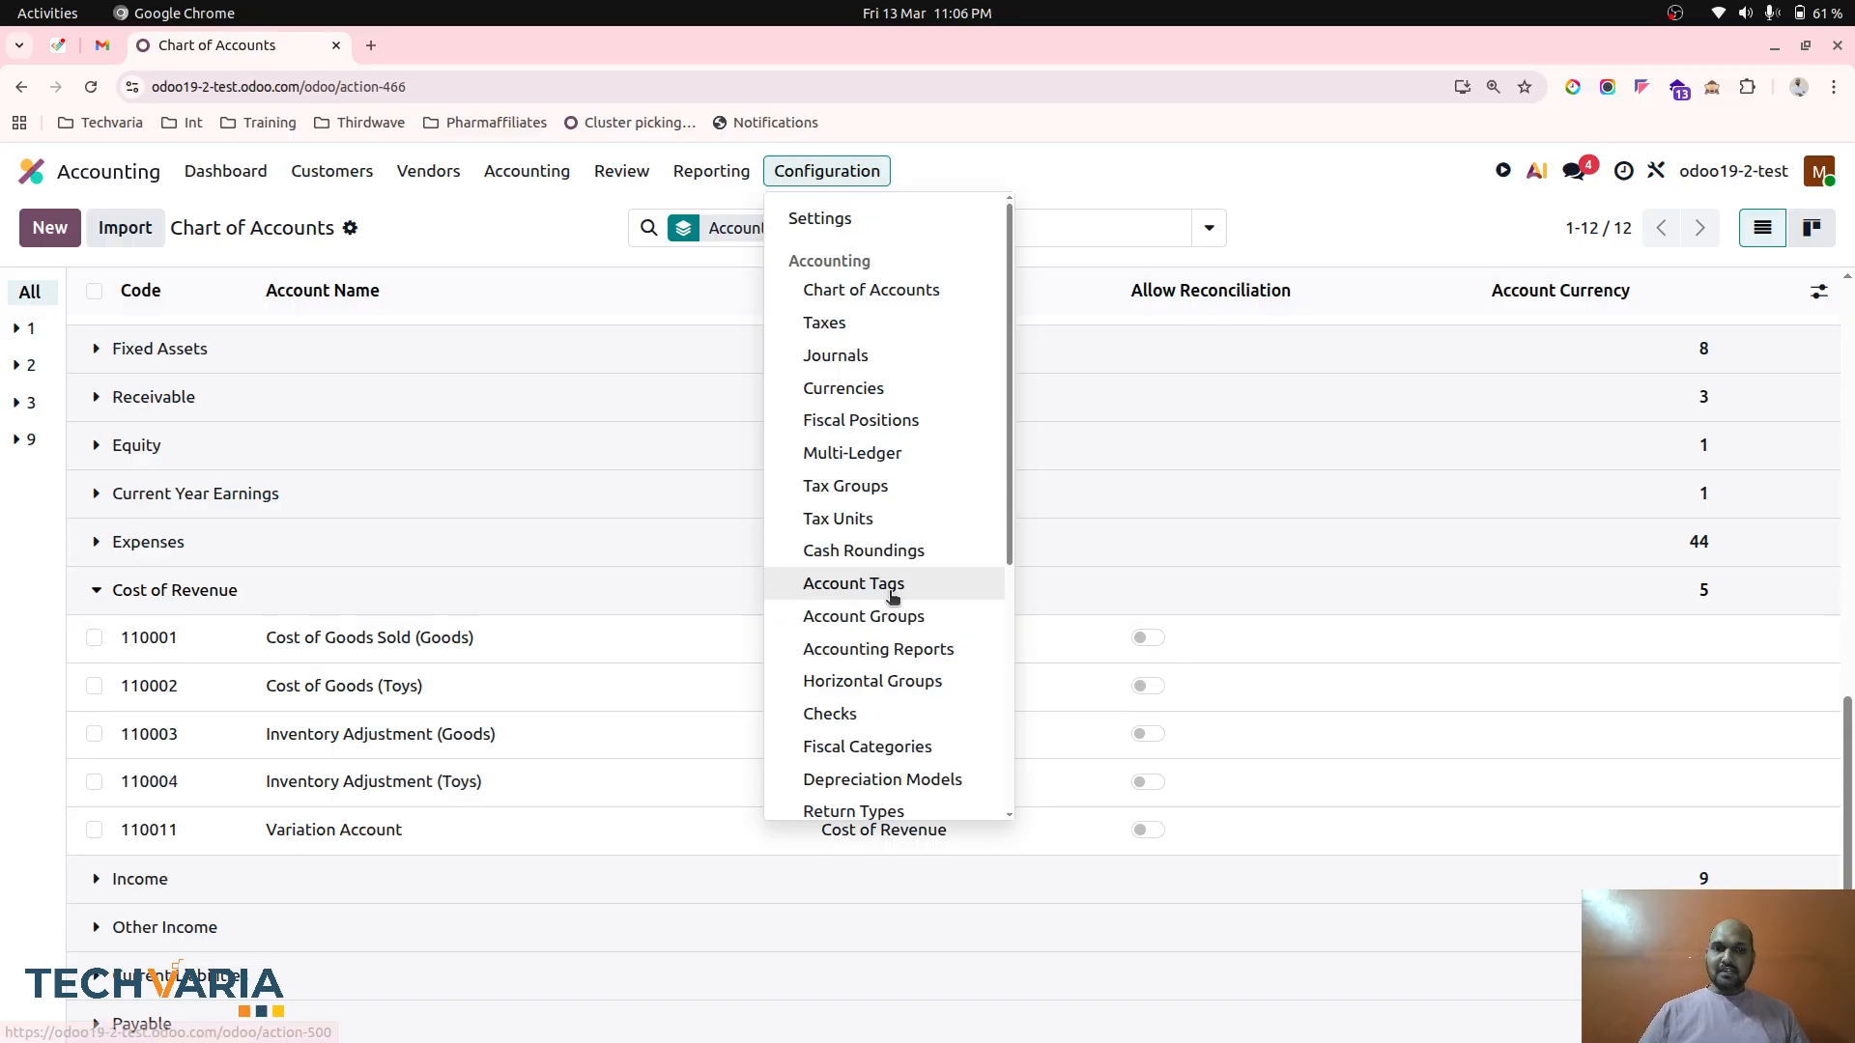
pyautogui.scroll(-5, 893, 596)
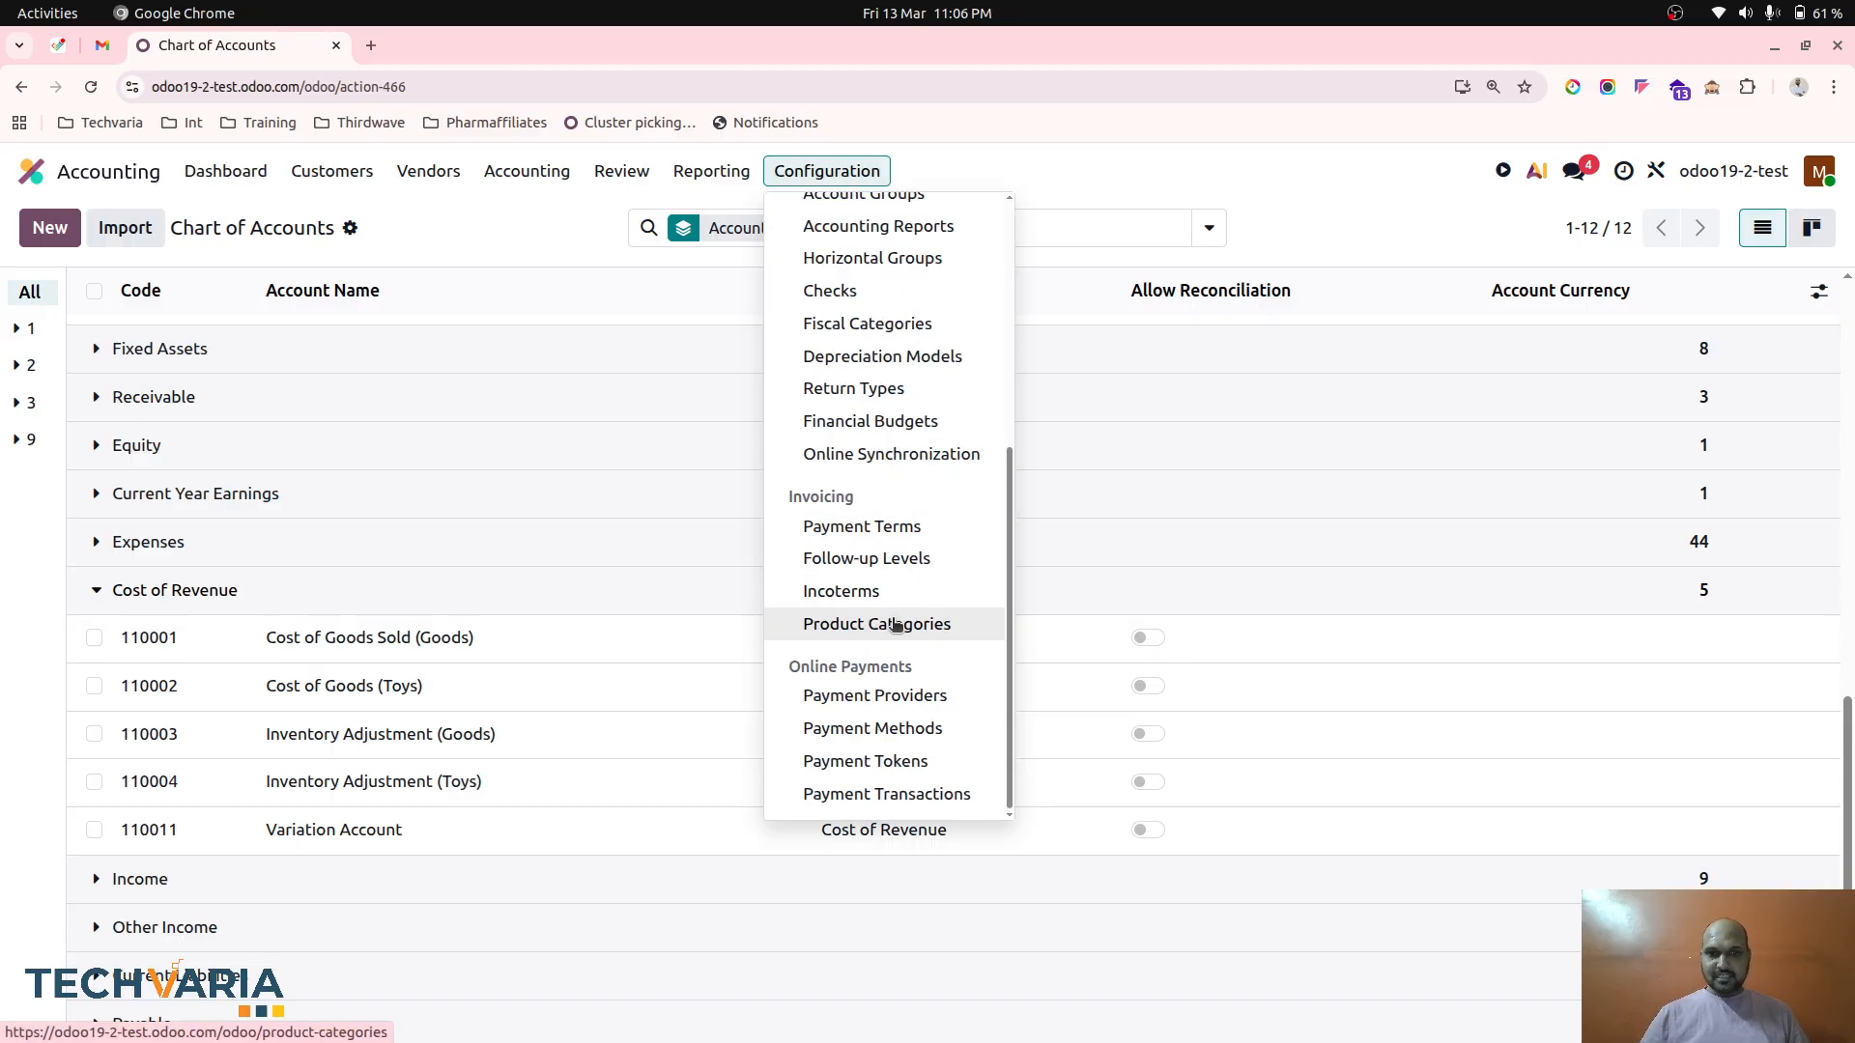
pyautogui.click(895, 625)
pyautogui.click(351, 400)
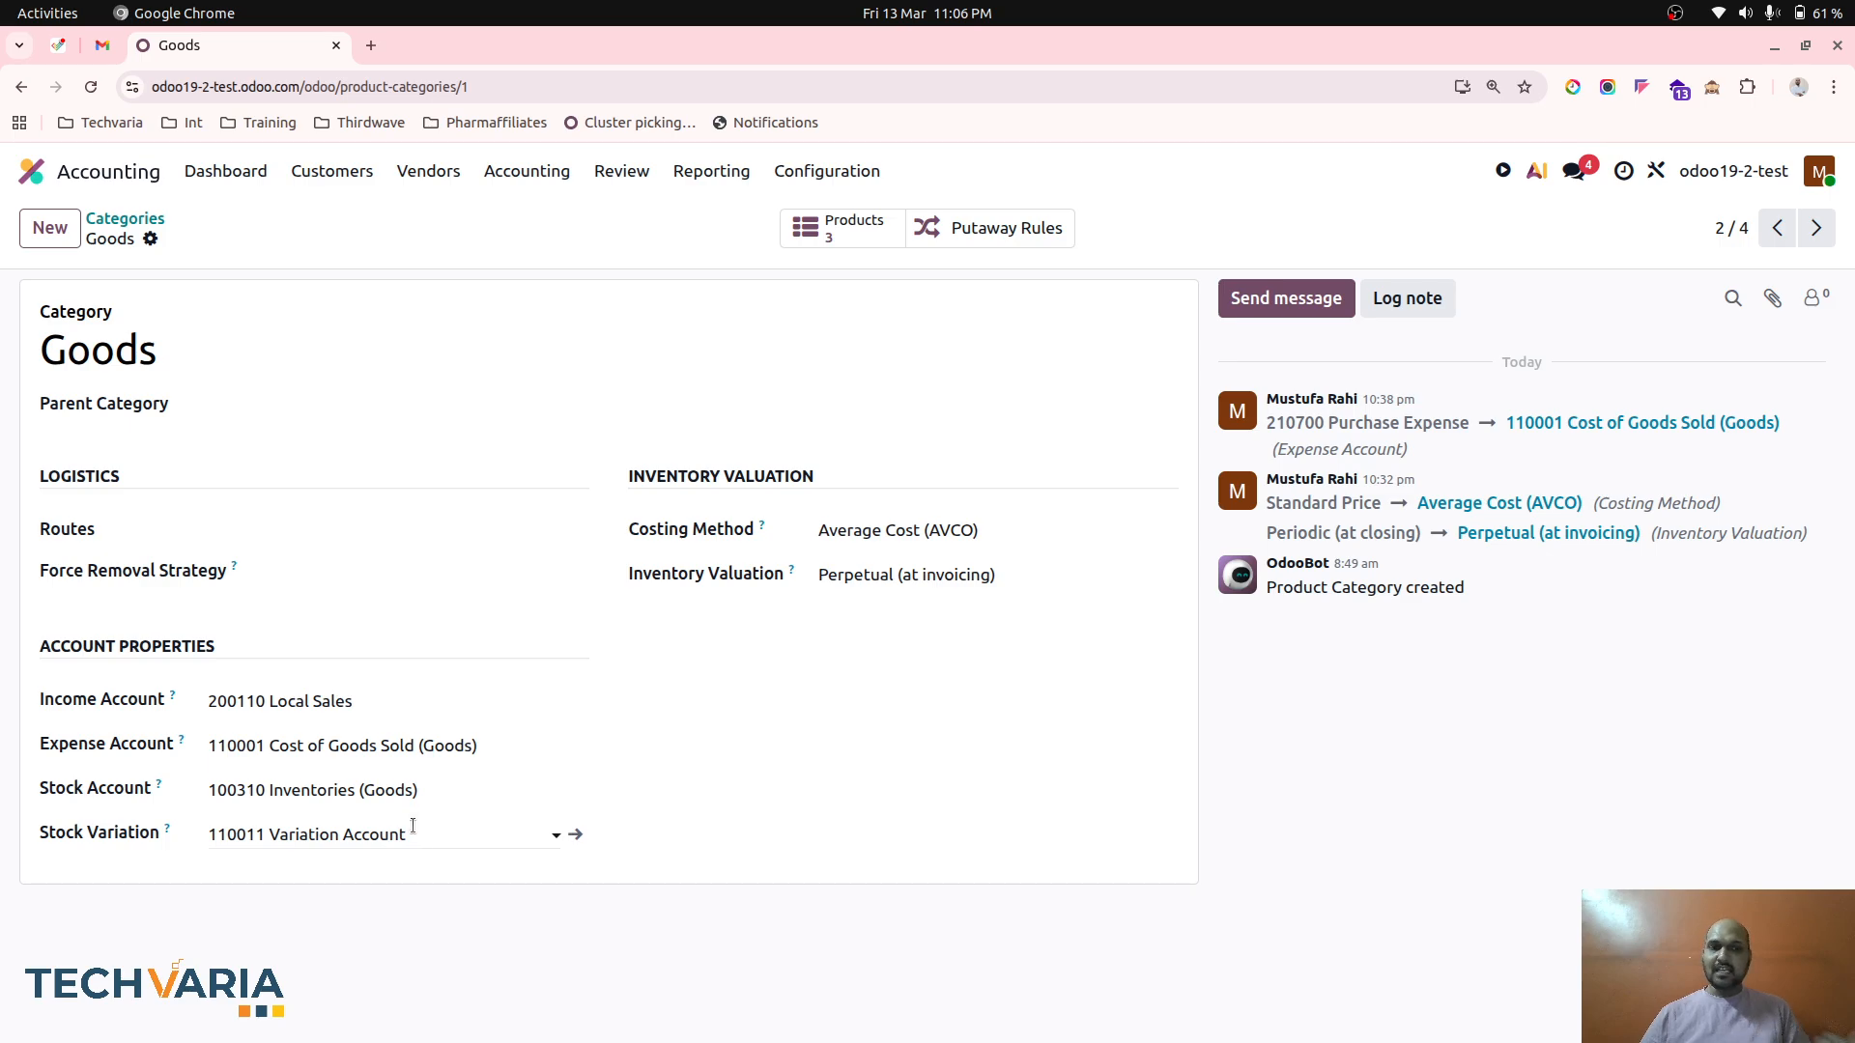
pyautogui.click(847, 230)
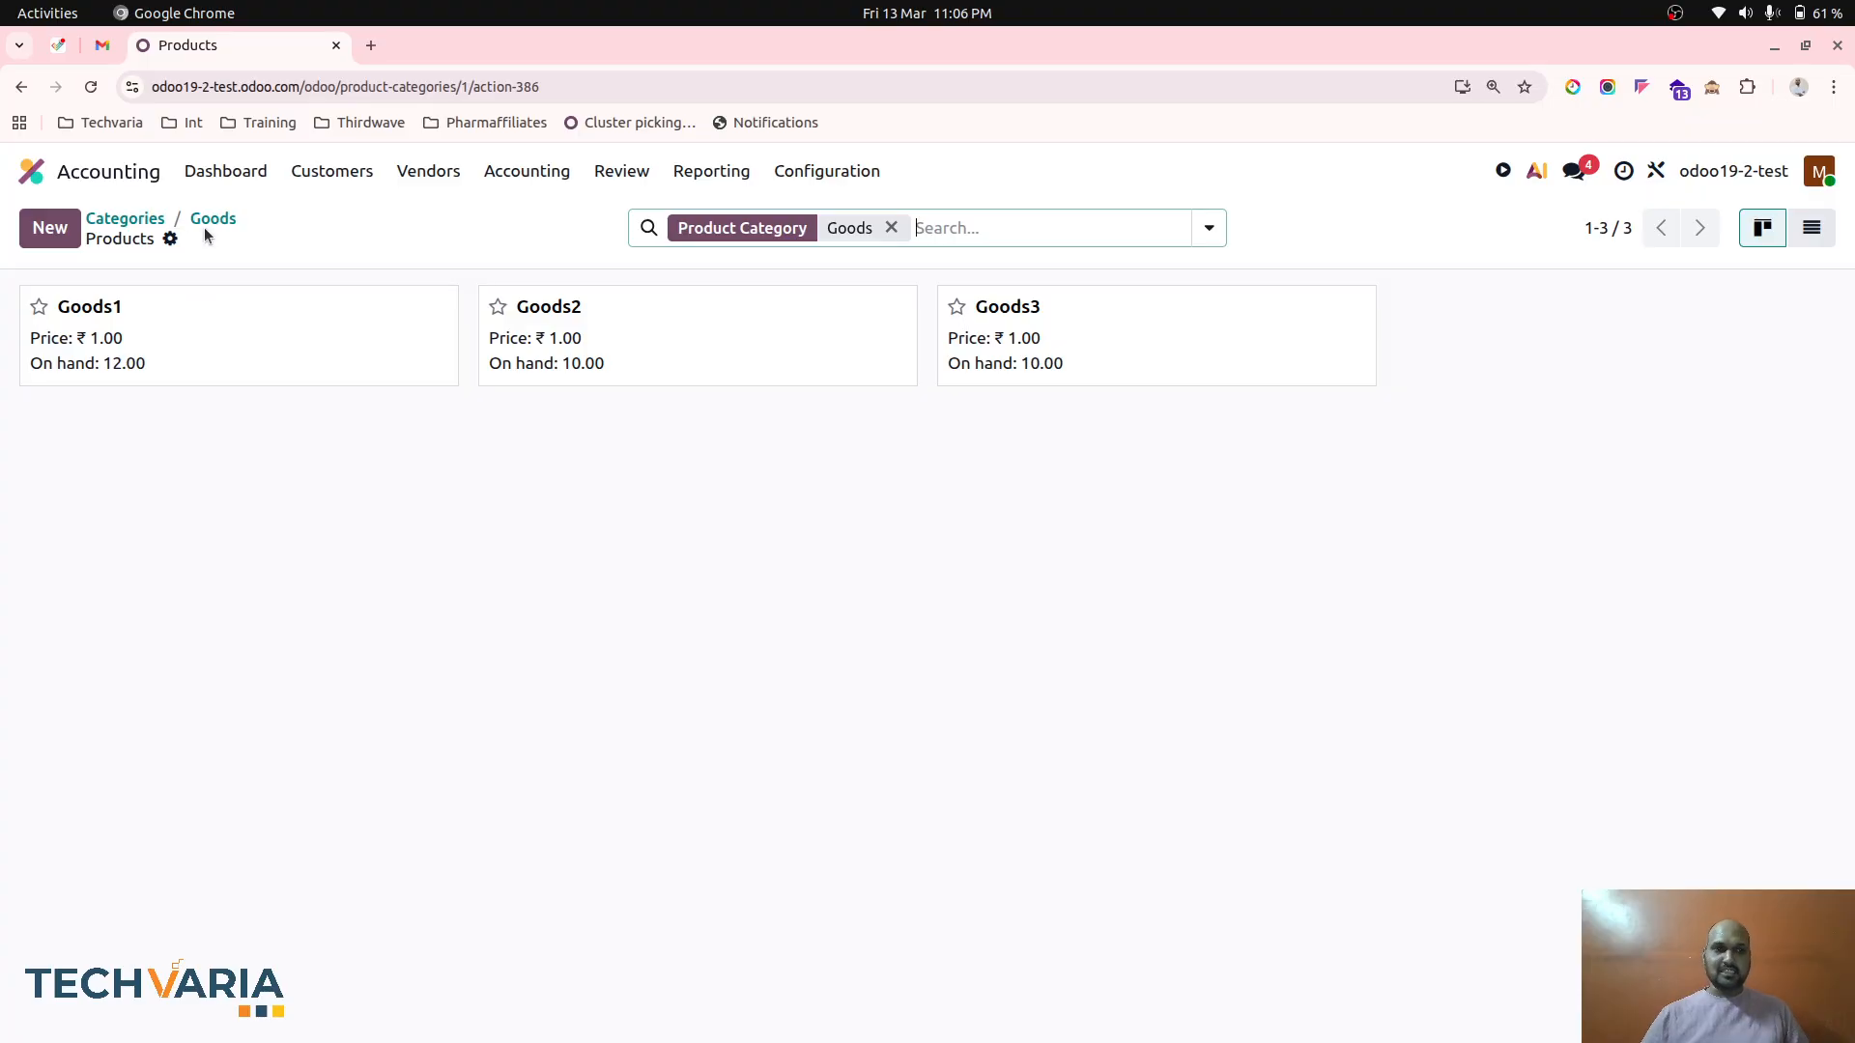
# Step: Review the Toys product category's valuation and accounts, view its products including Toys1, and return to the category
pyautogui.click(125, 220)
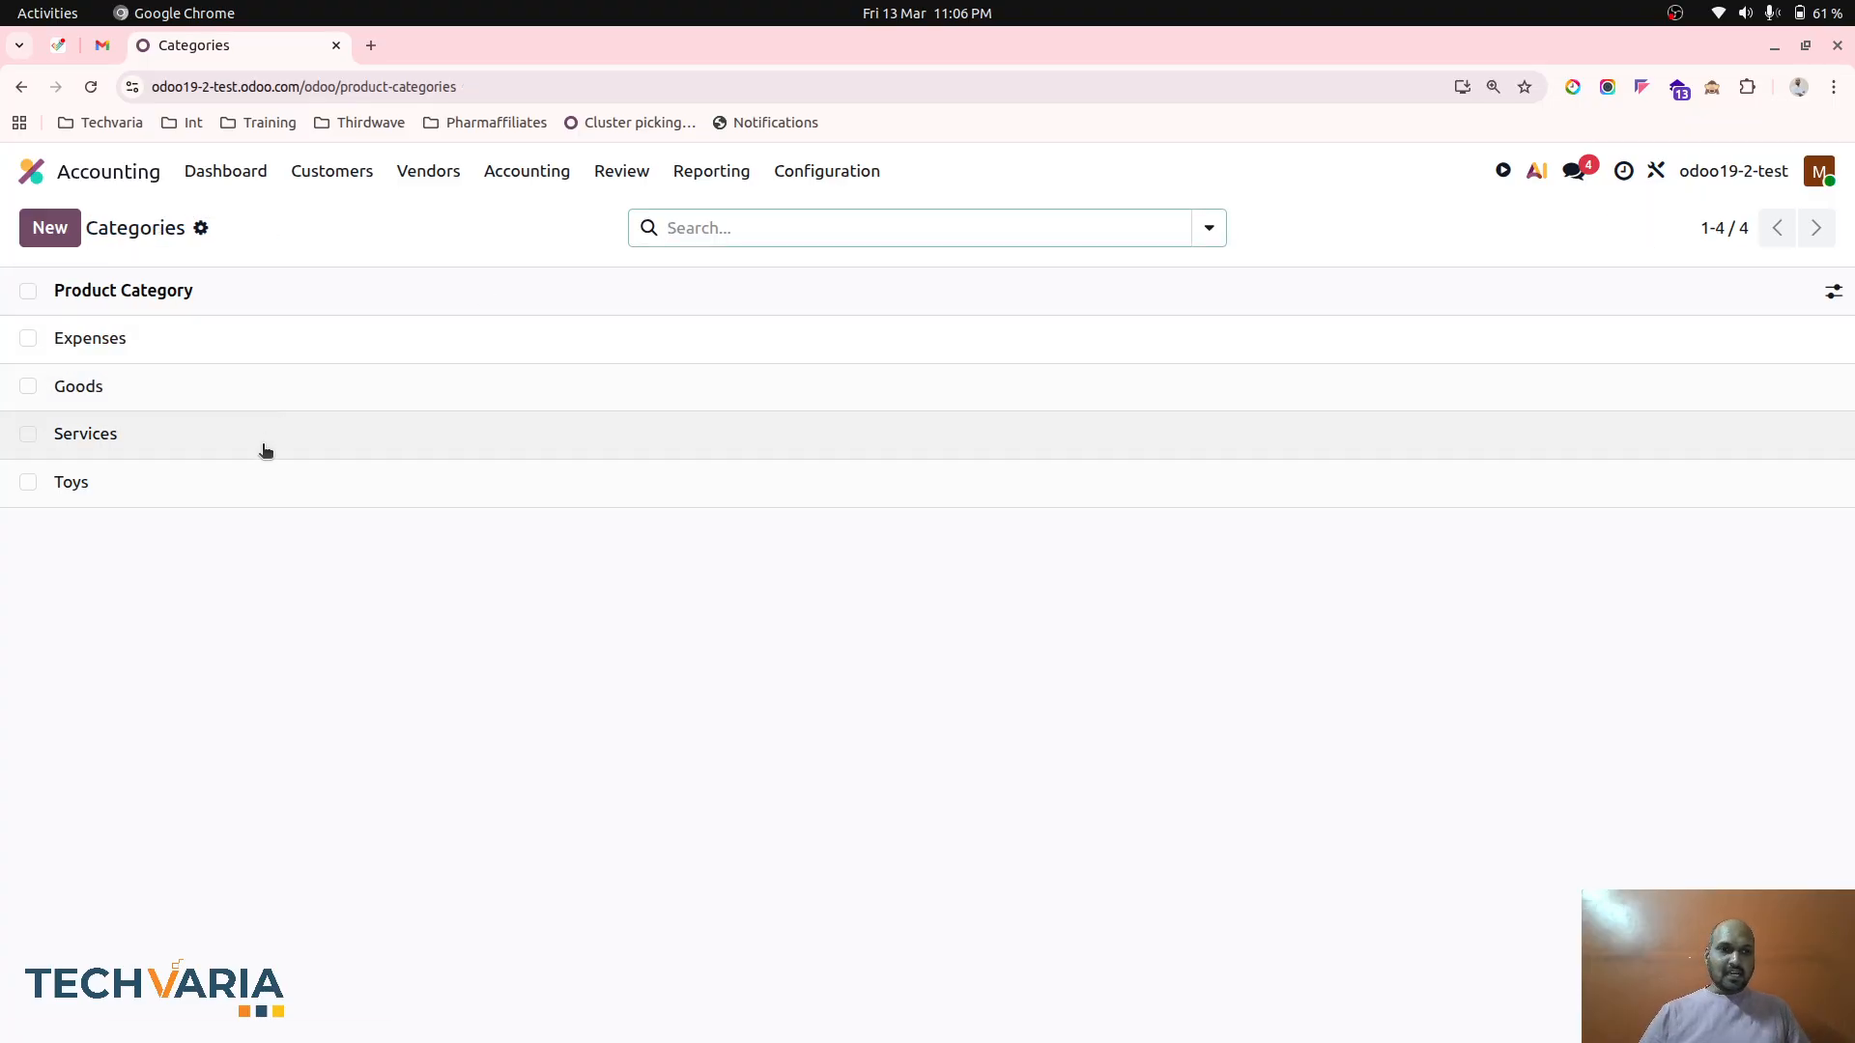
pyautogui.click(256, 488)
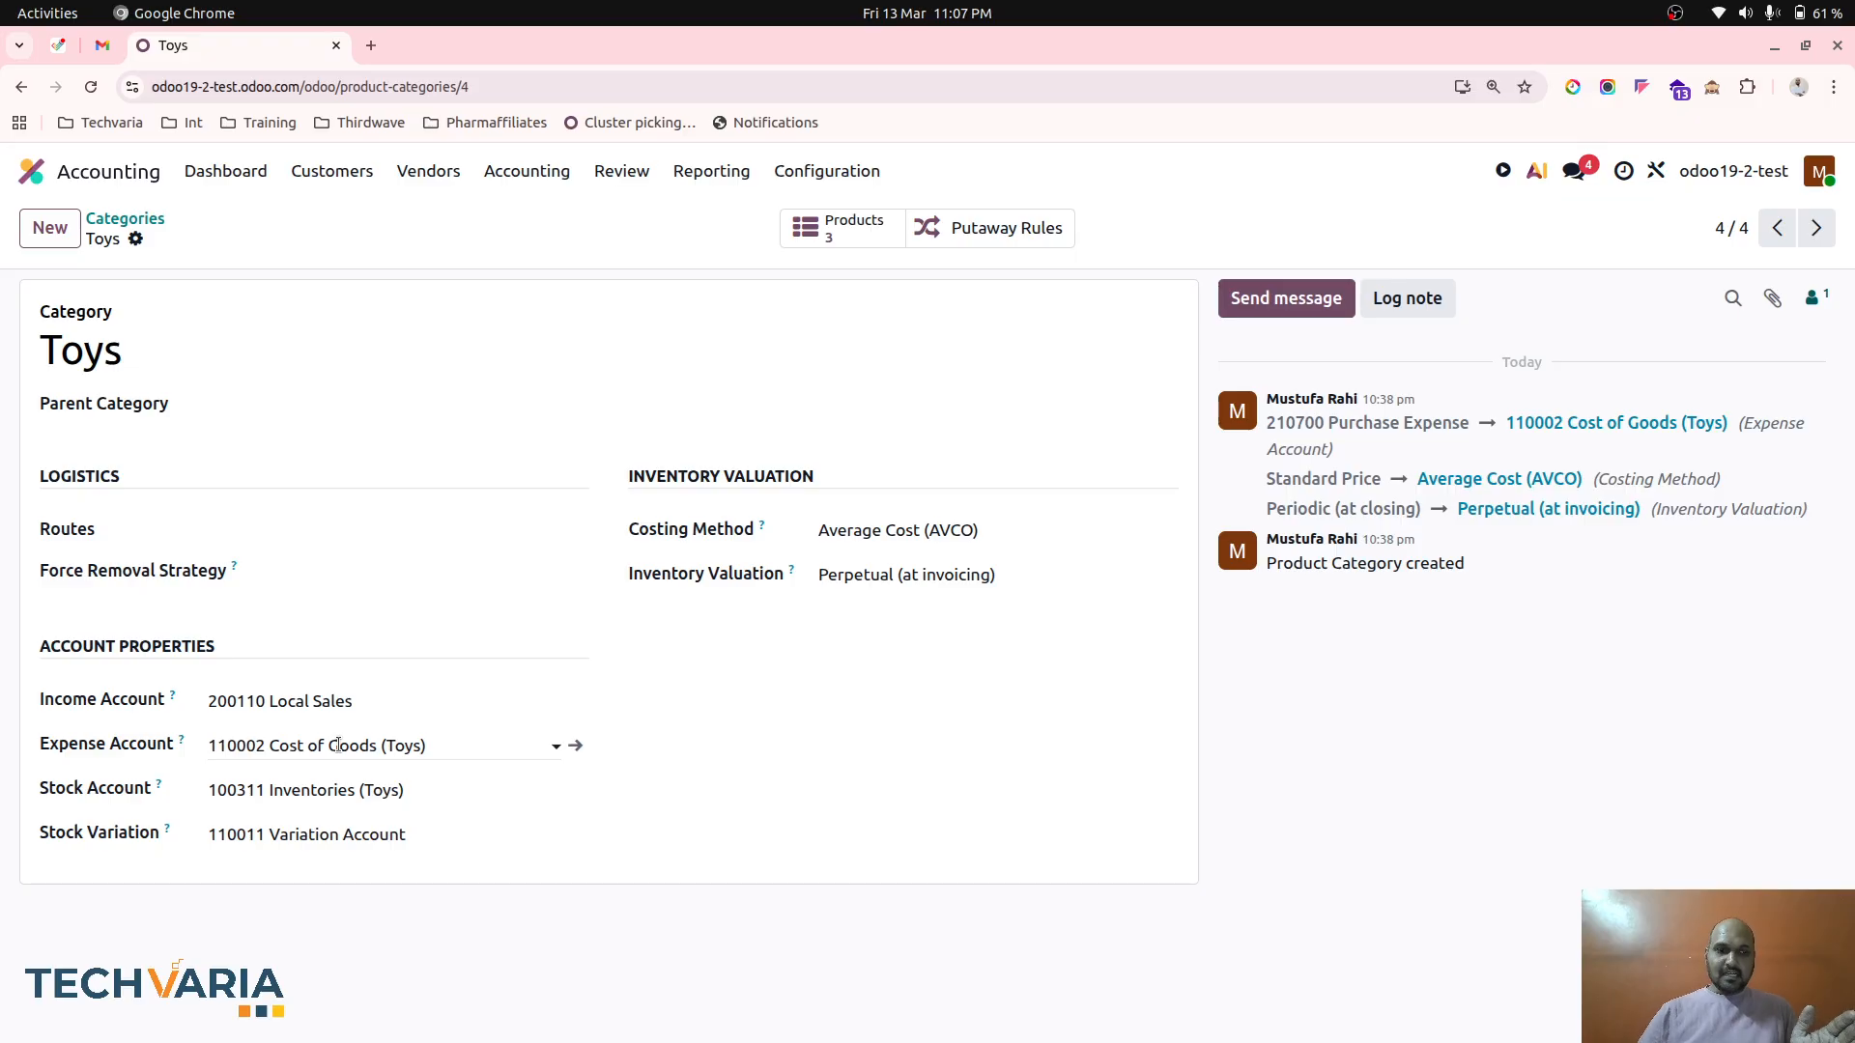
pyautogui.click(840, 232)
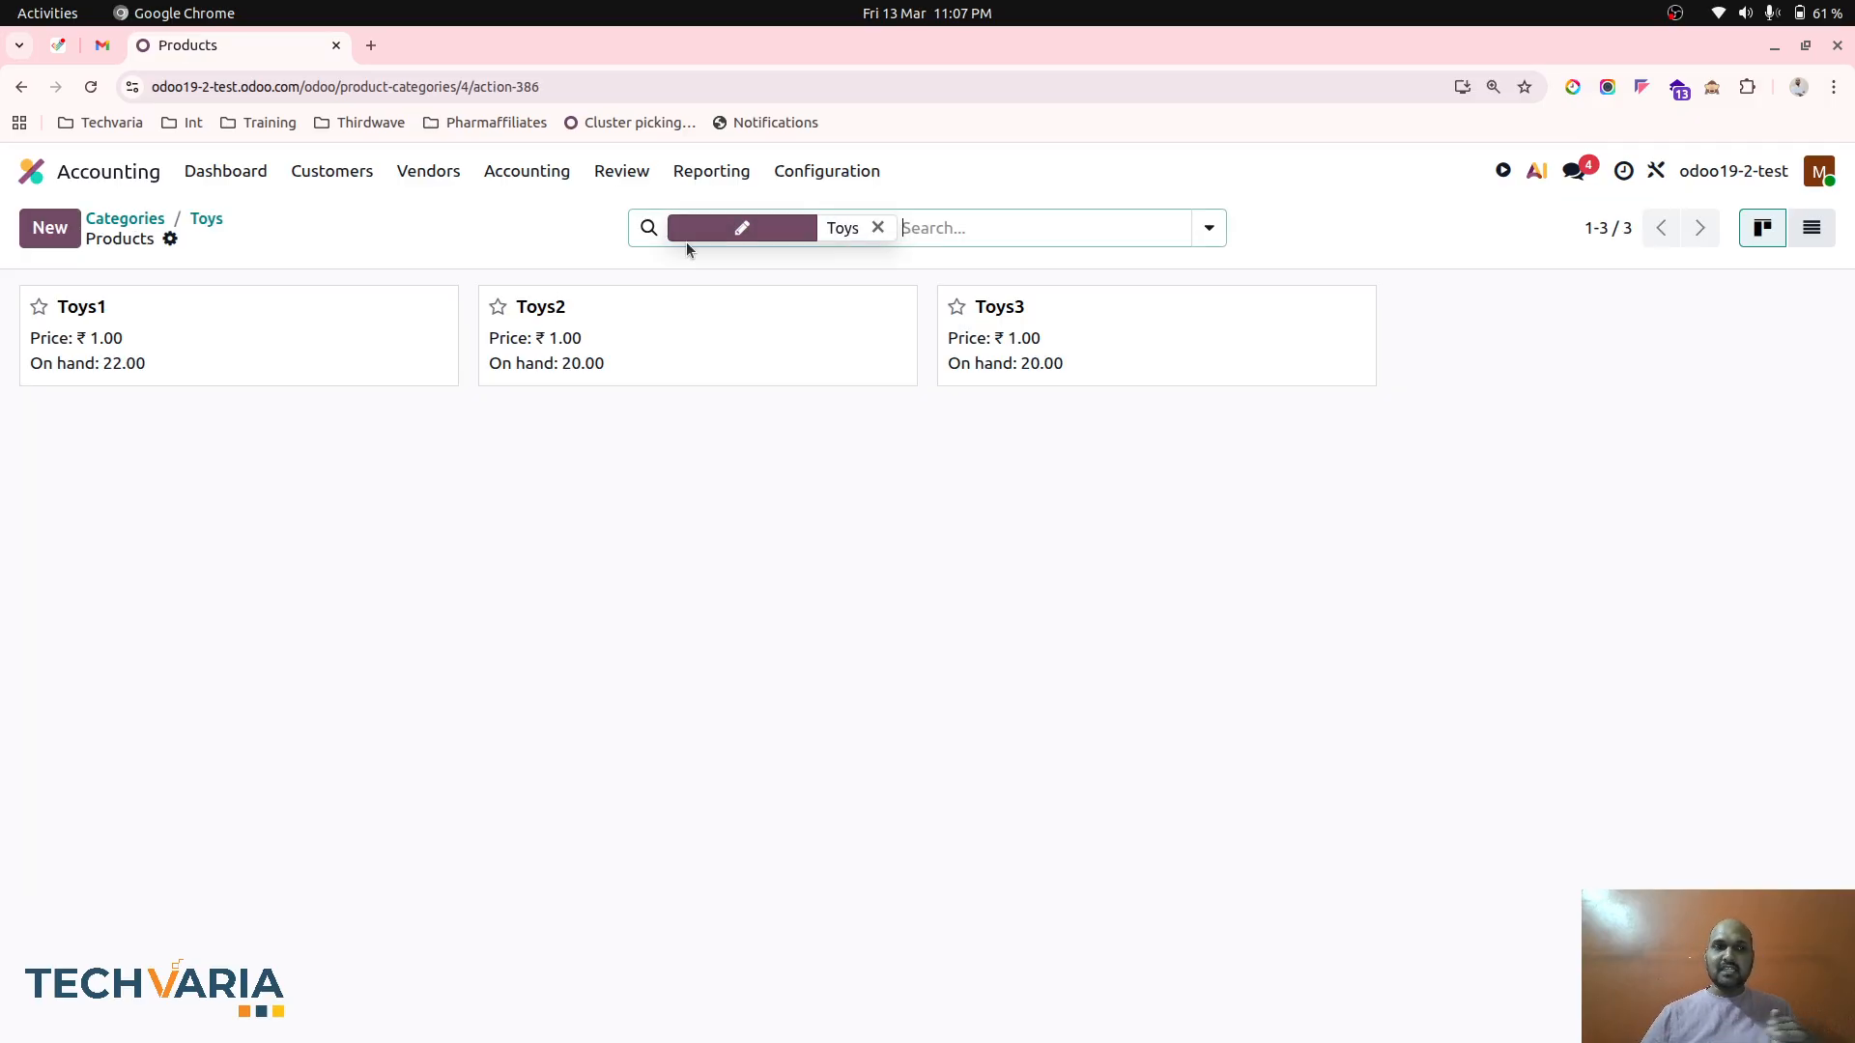
pyautogui.click(350, 370)
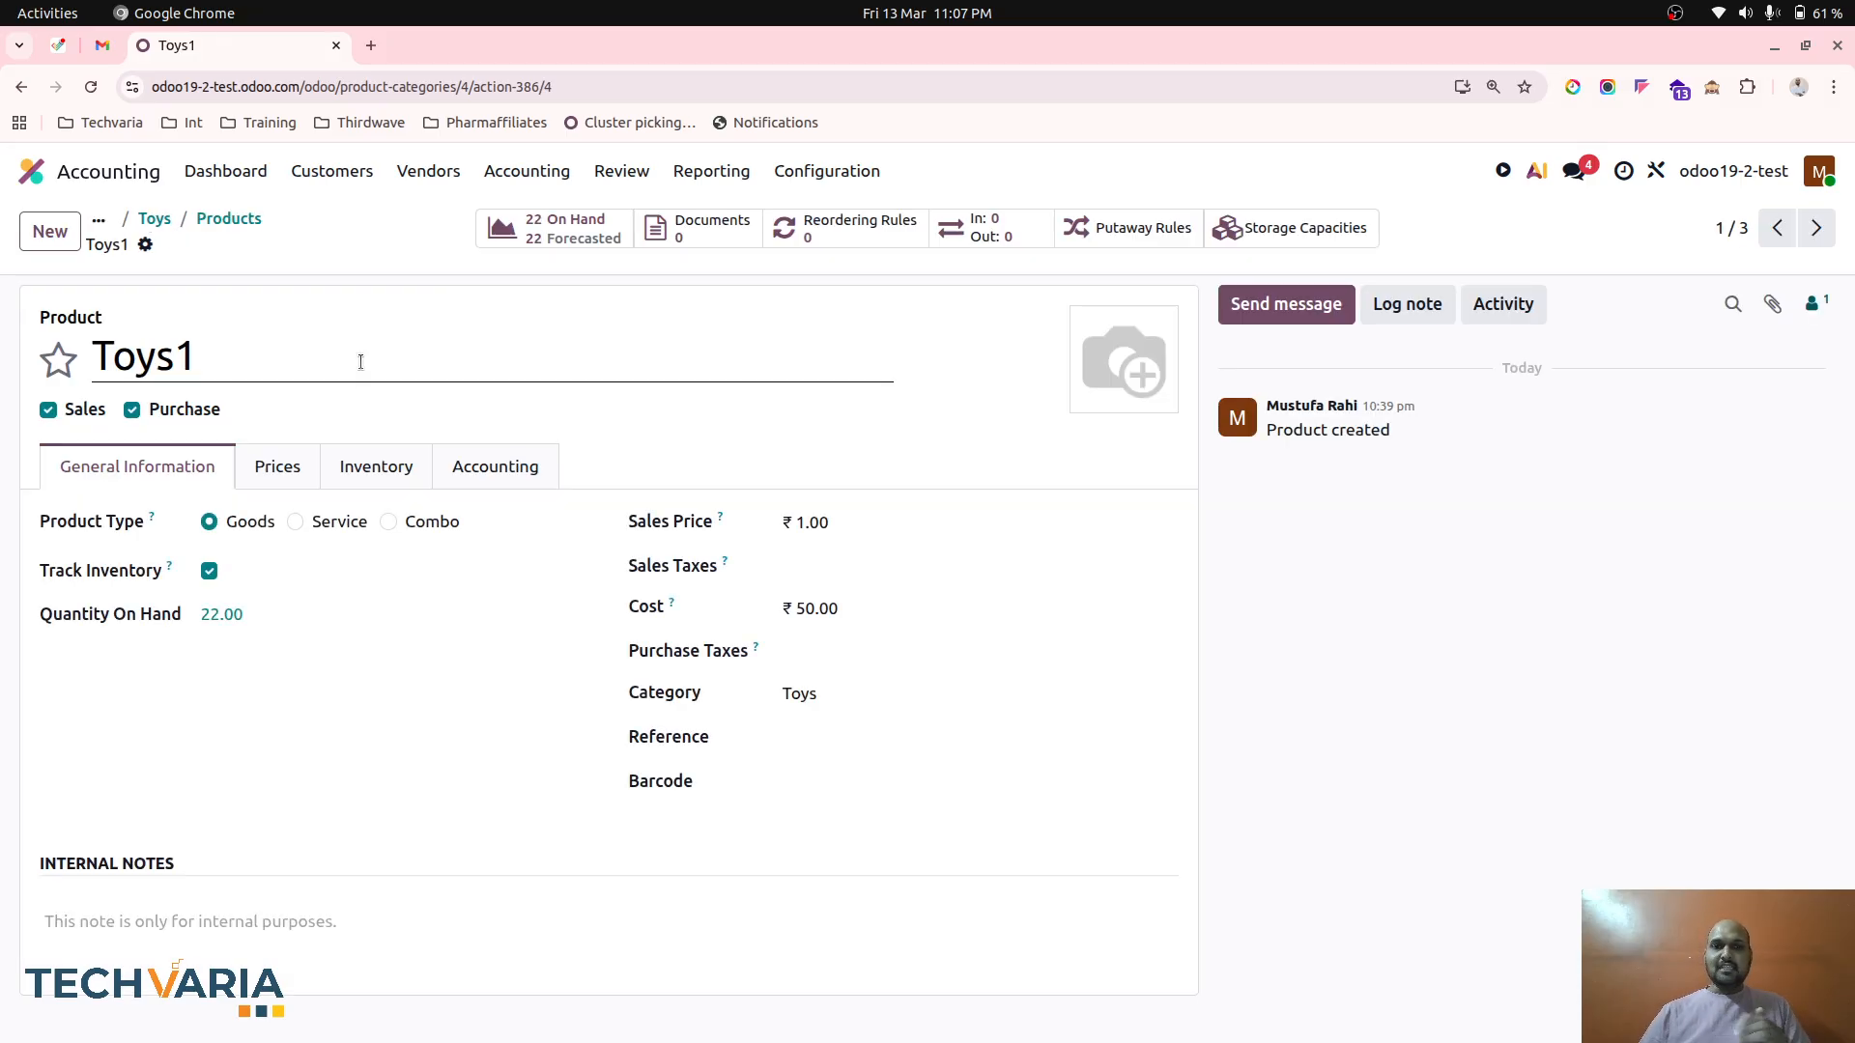
pyautogui.click(155, 218)
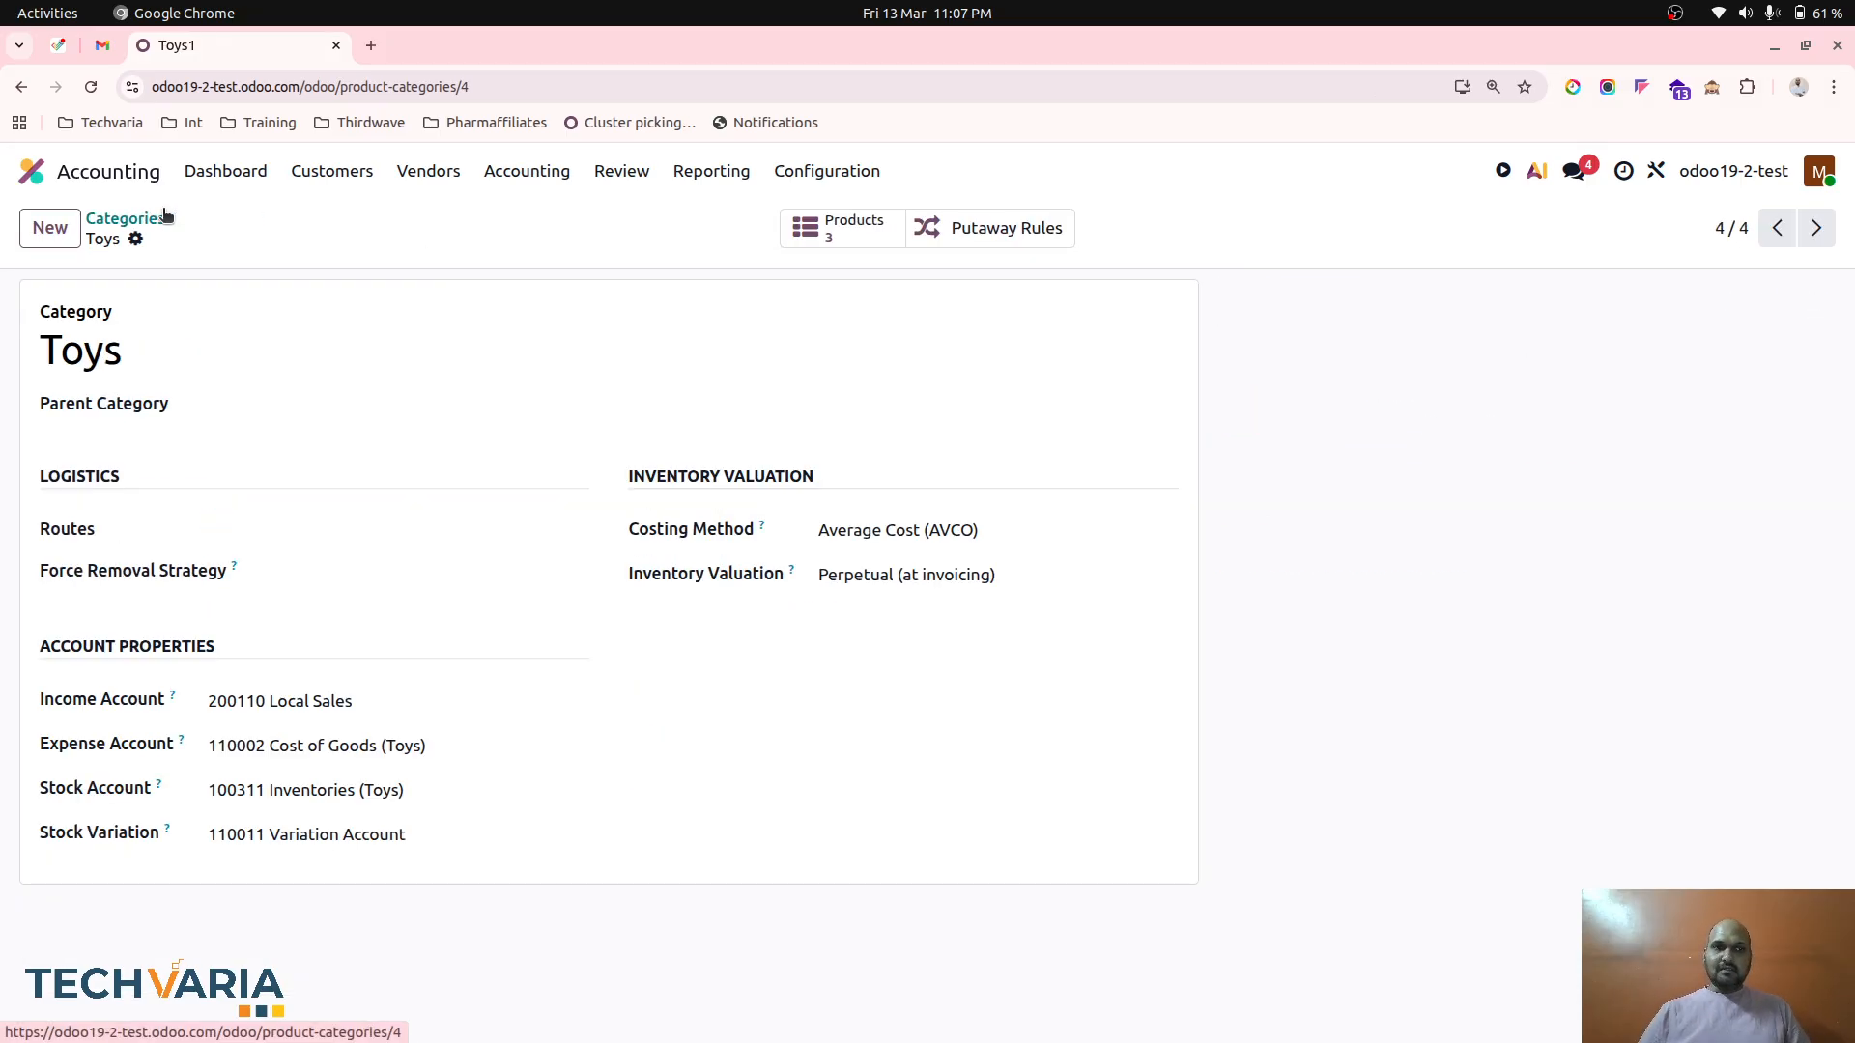
# Step: Switch to the Inventory app and check the Storage Locations and Multi-Step Routes options in its Warehouse settings
pyautogui.click(32, 171)
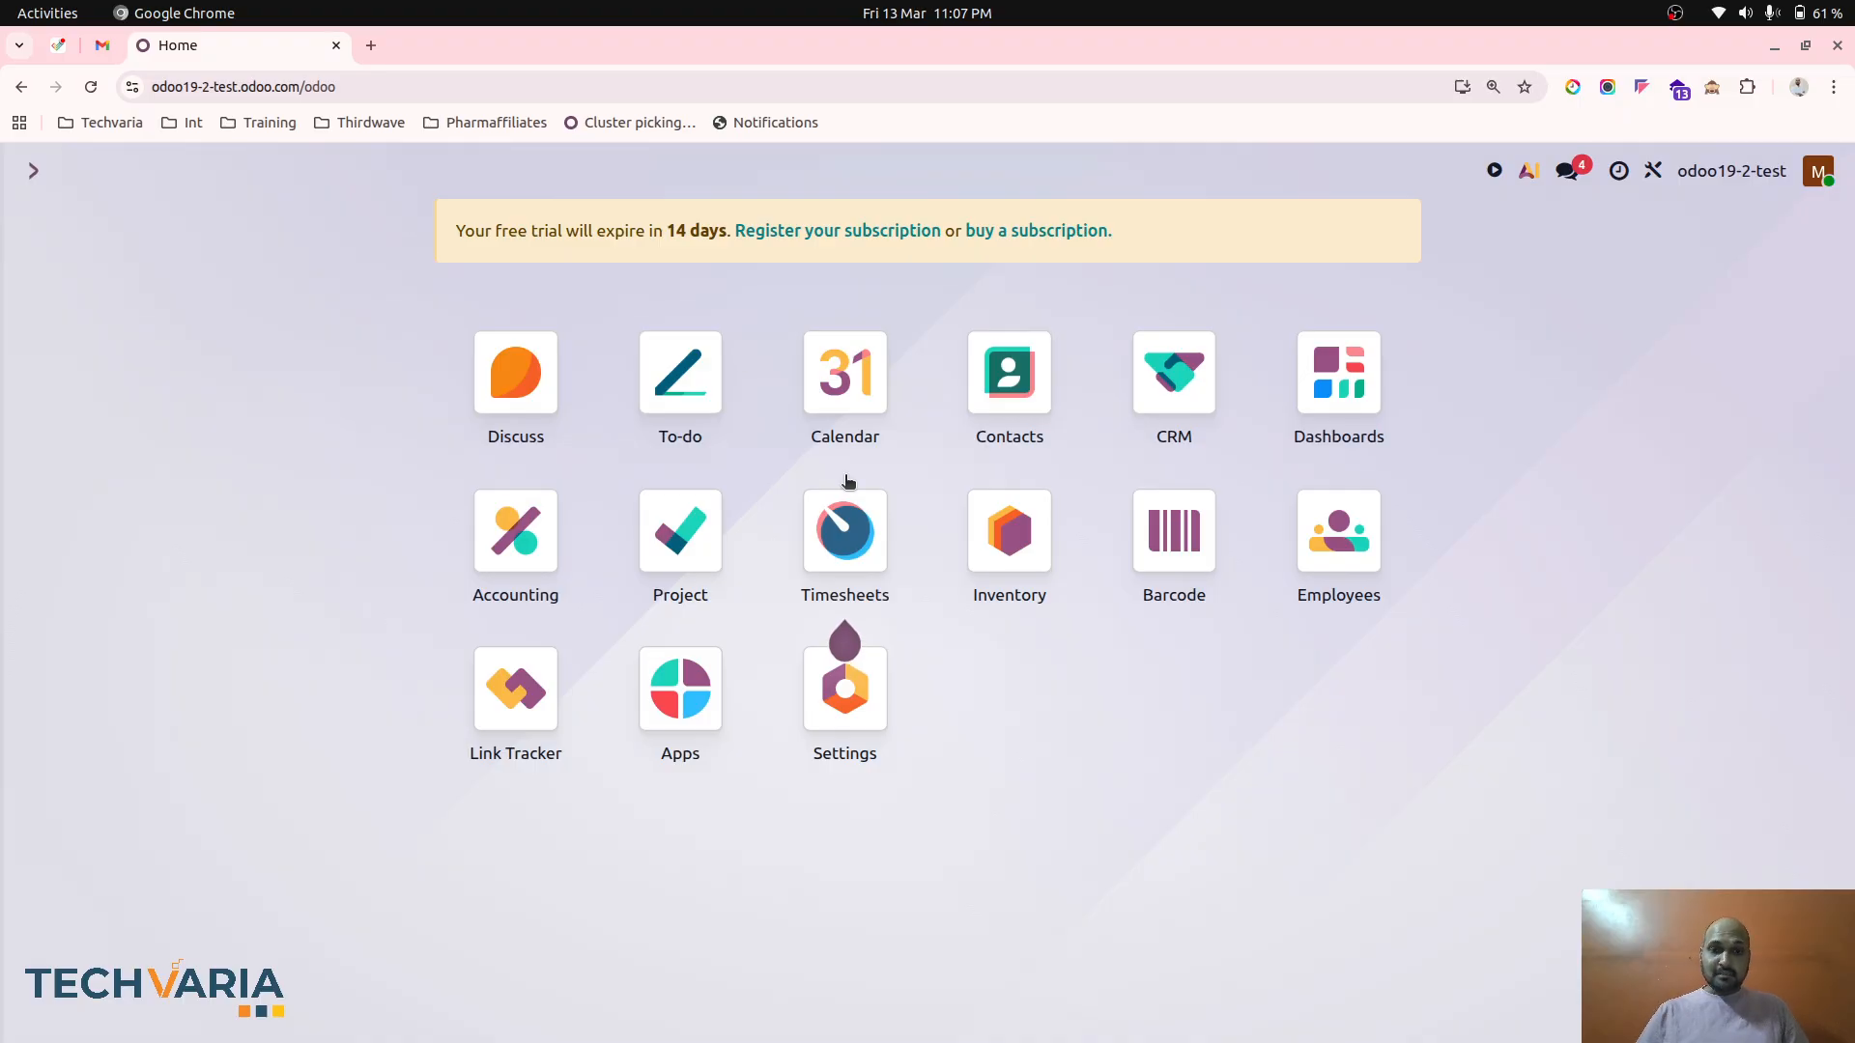
pyautogui.click(1009, 530)
pyautogui.click(643, 188)
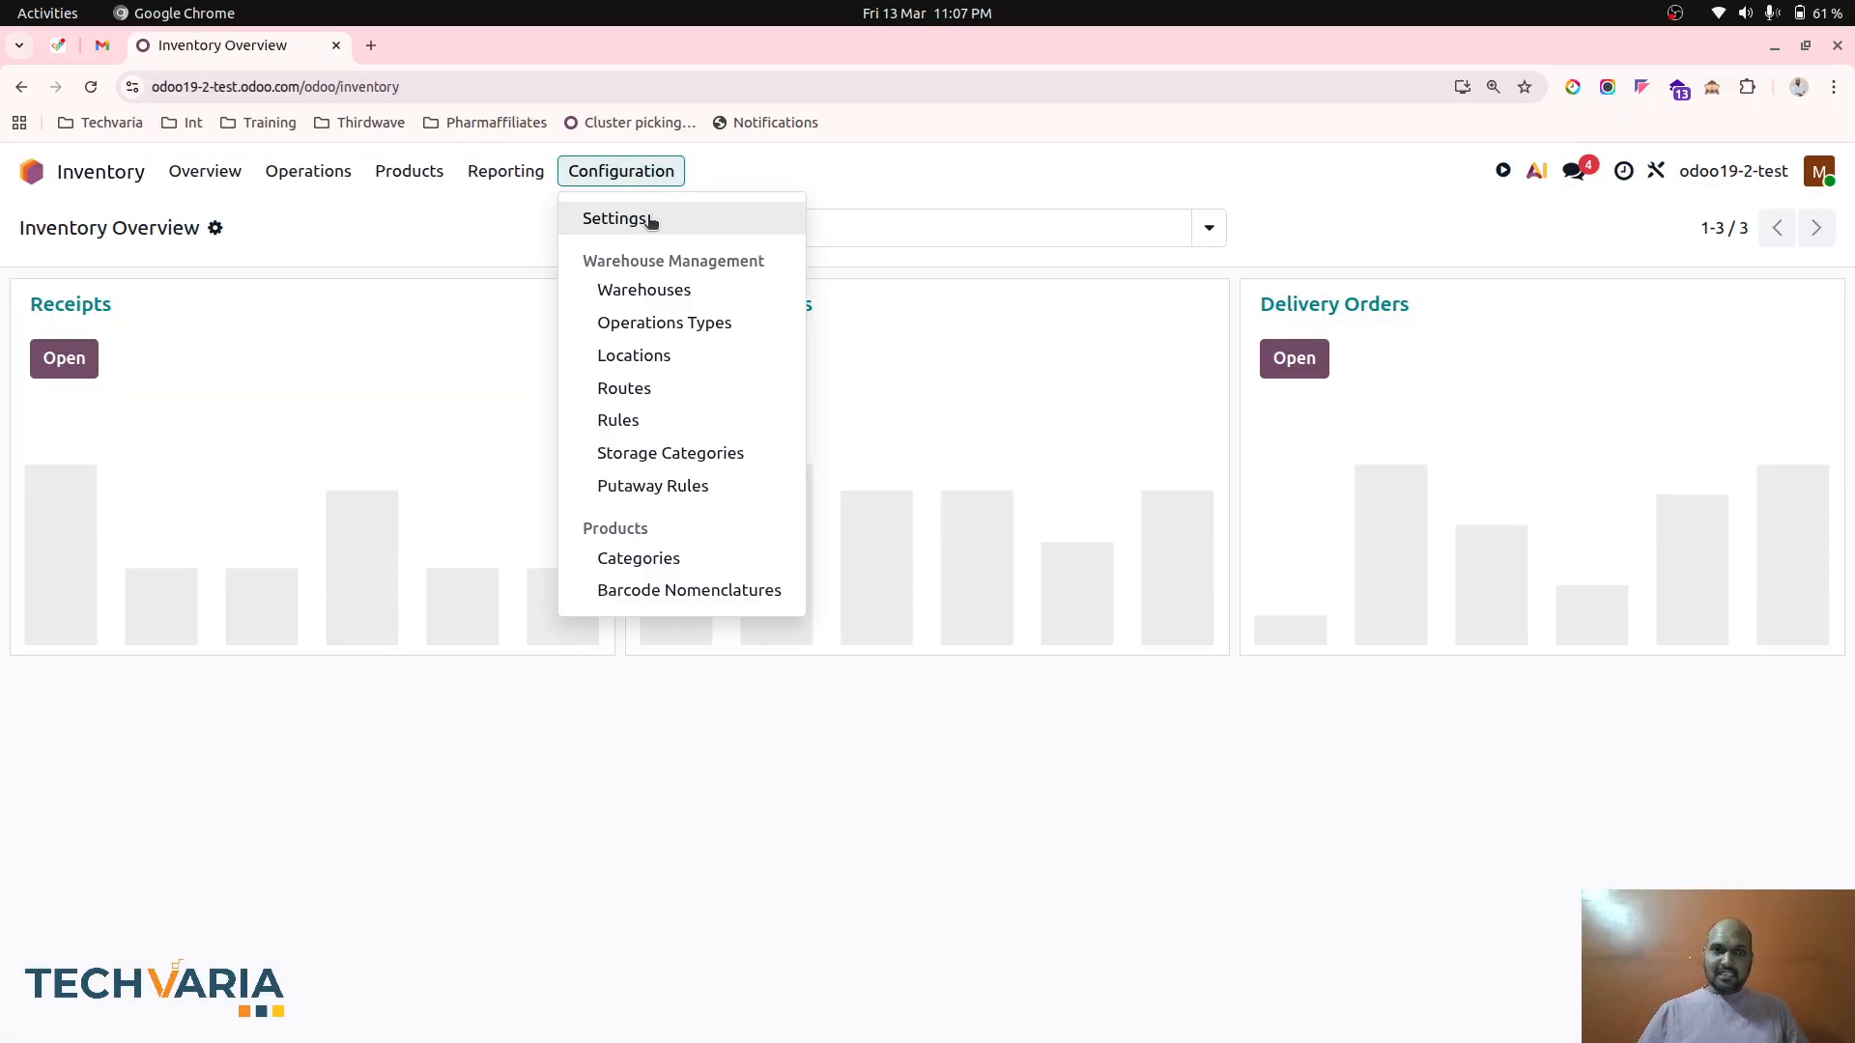
pyautogui.click(659, 219)
pyautogui.scroll(-20, 765, 647)
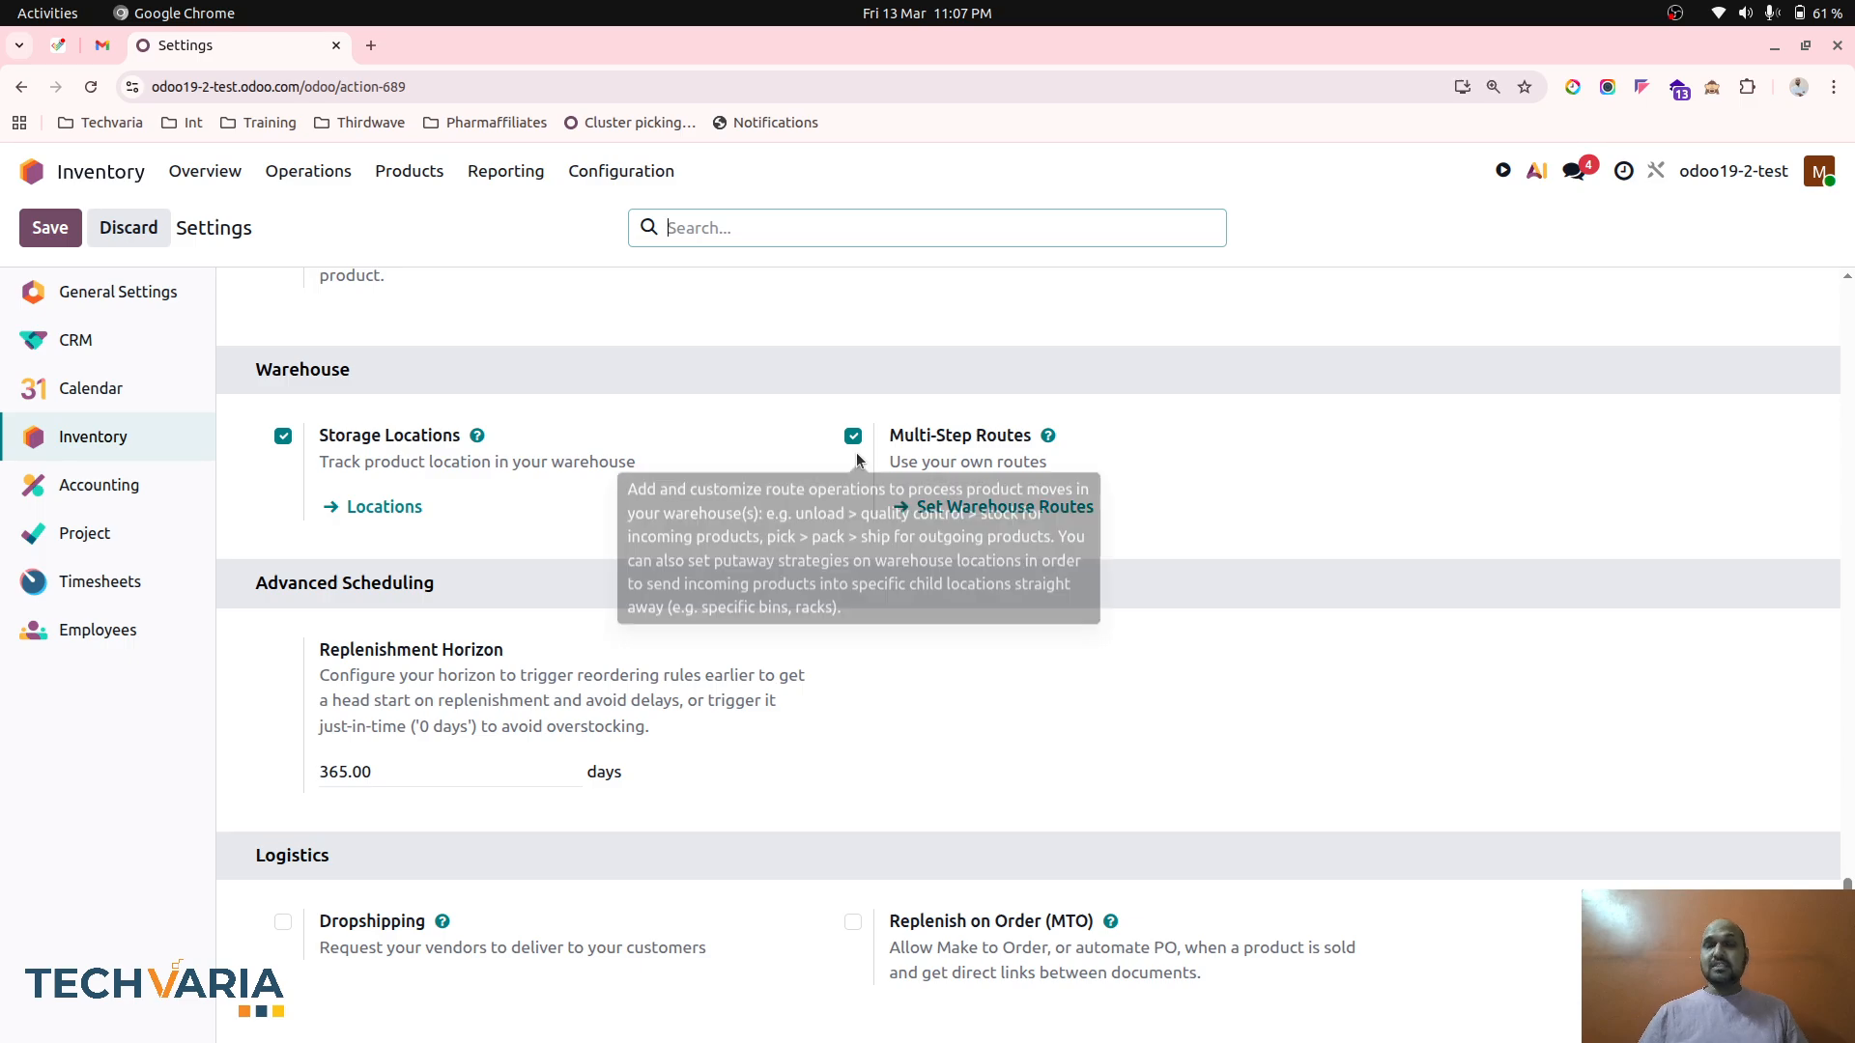
# Step: List all inventory locations without the Internal filter and open Inventory adjustment (Goods) to check its location type and loss account
pyautogui.click(639, 180)
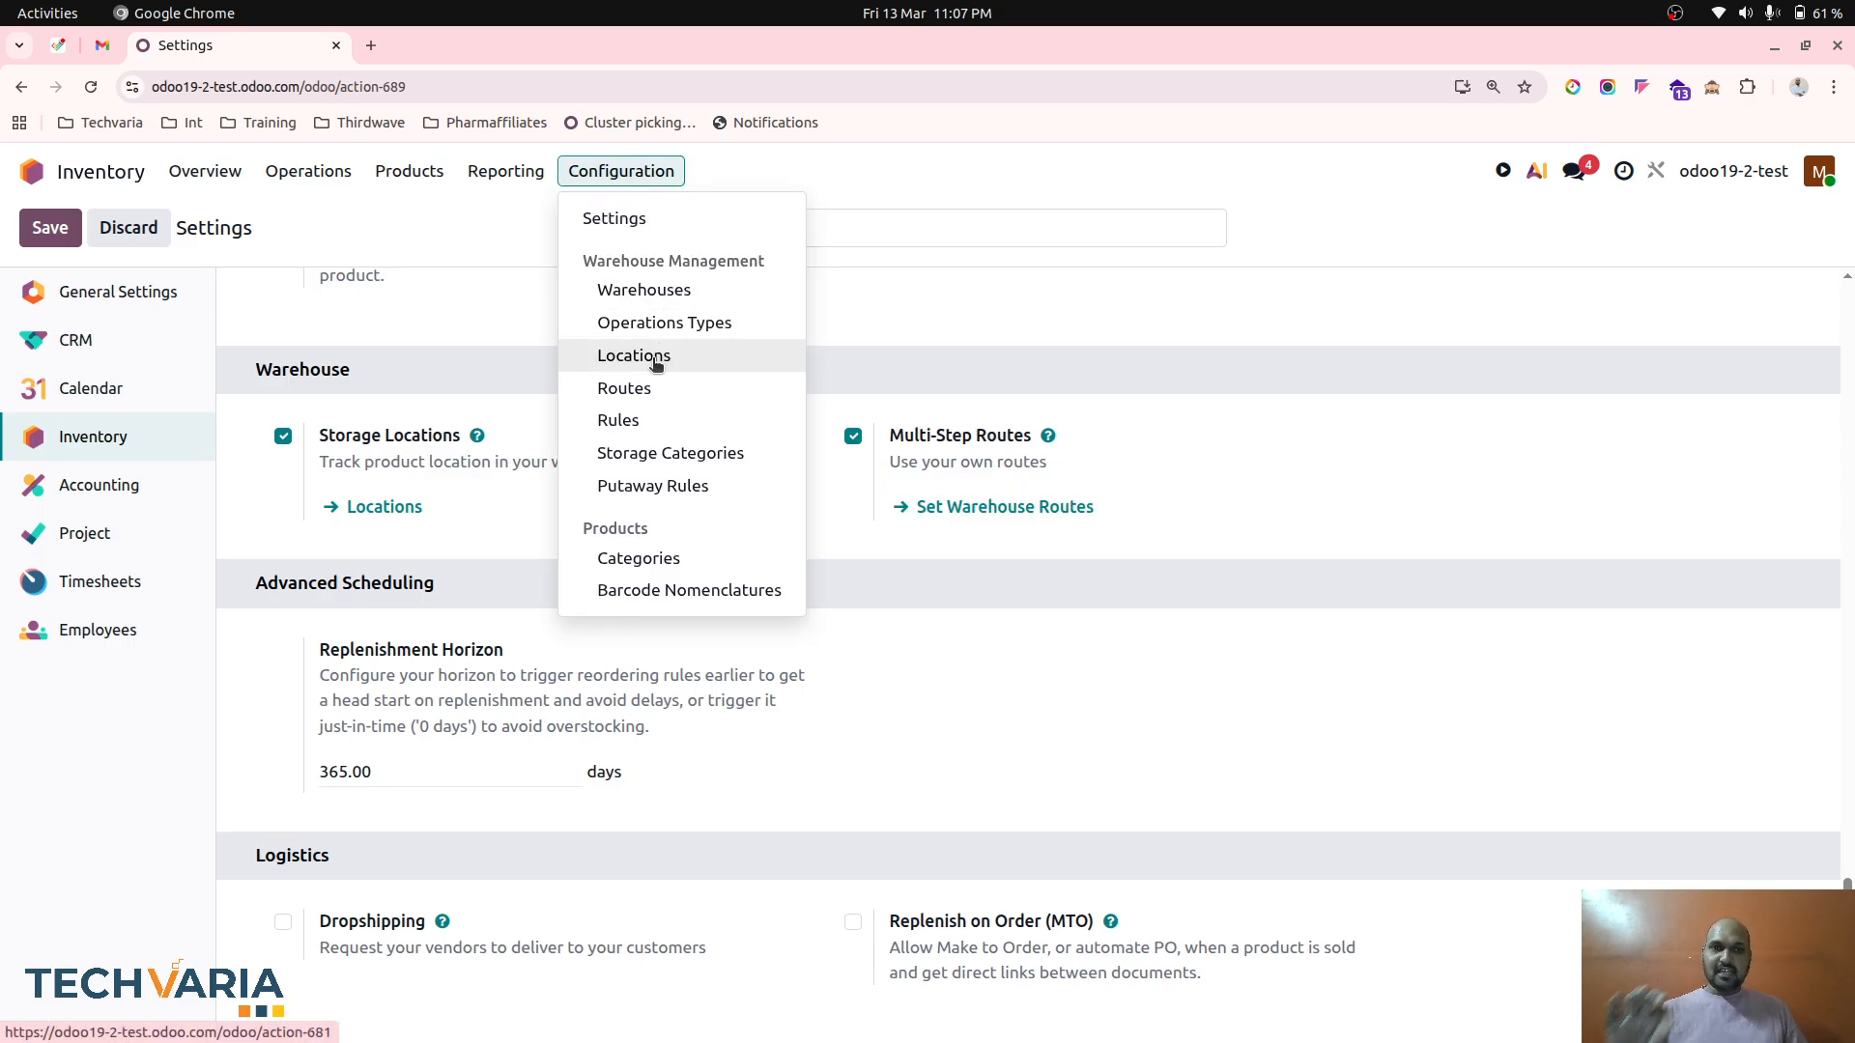
pyautogui.click(655, 363)
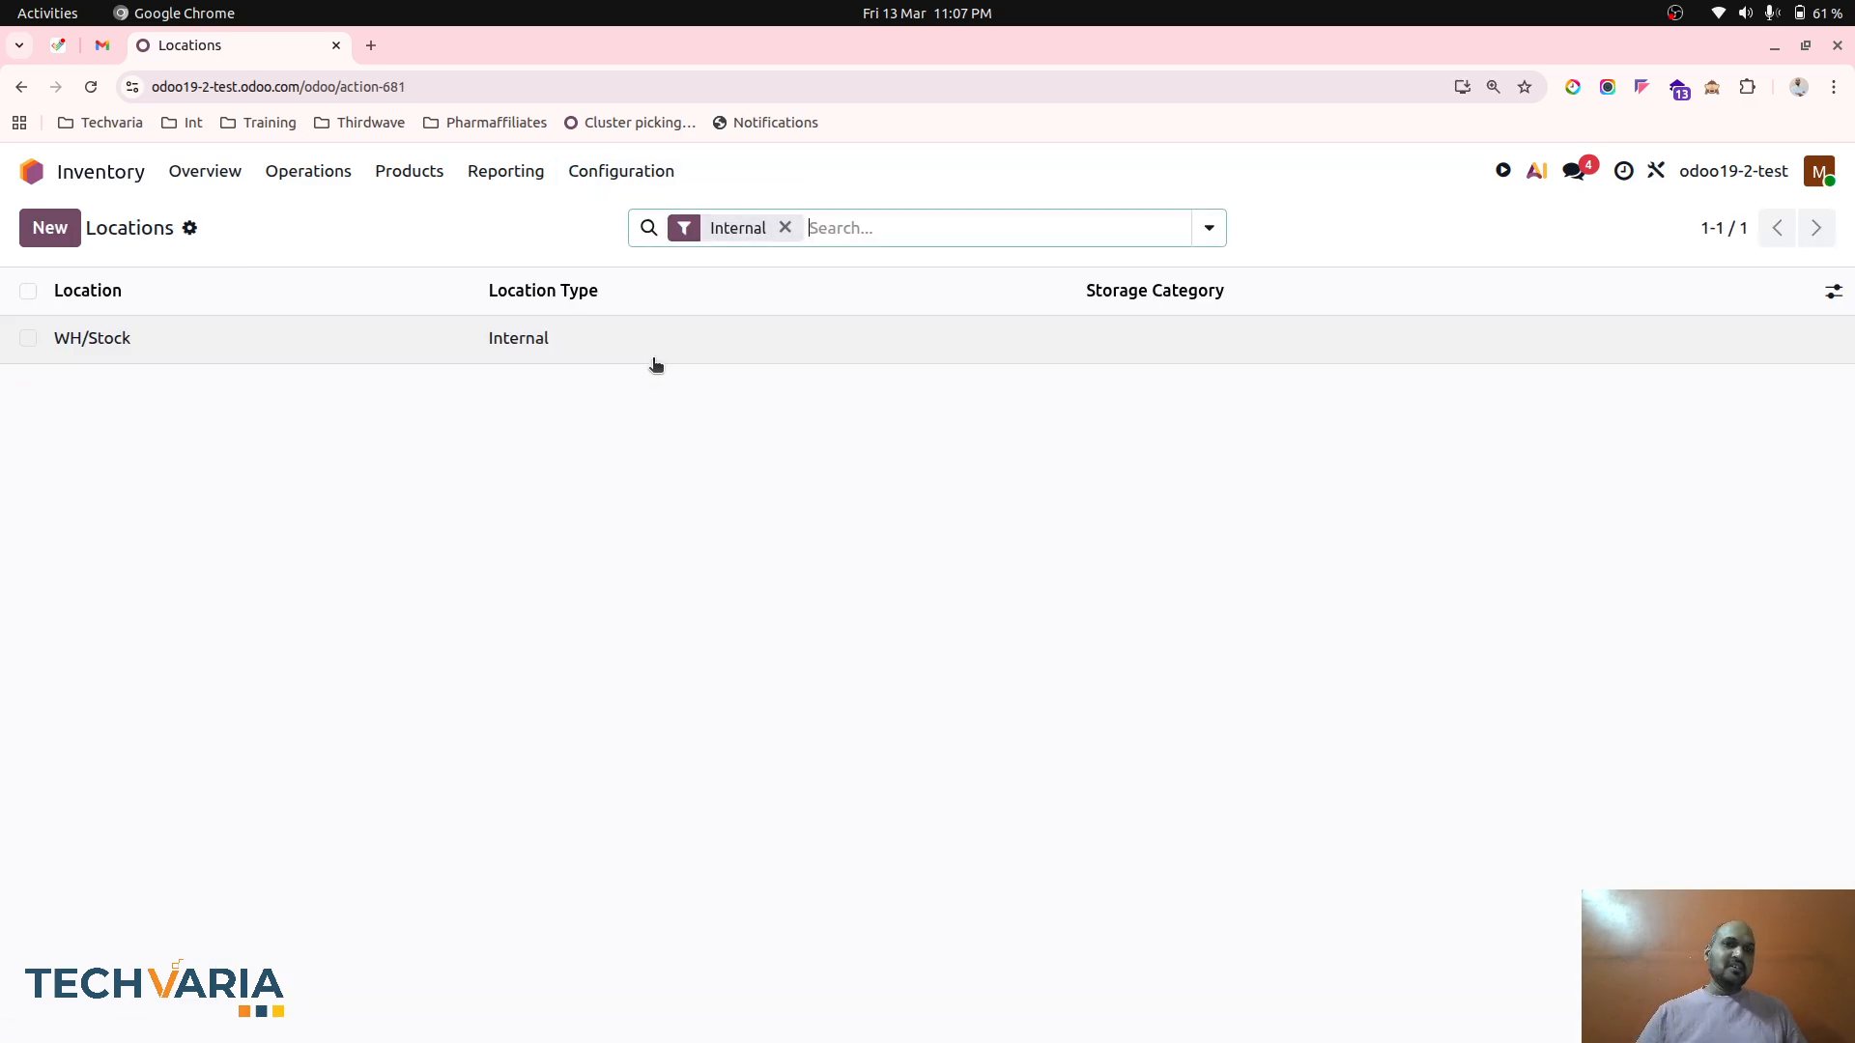
pyautogui.click(785, 228)
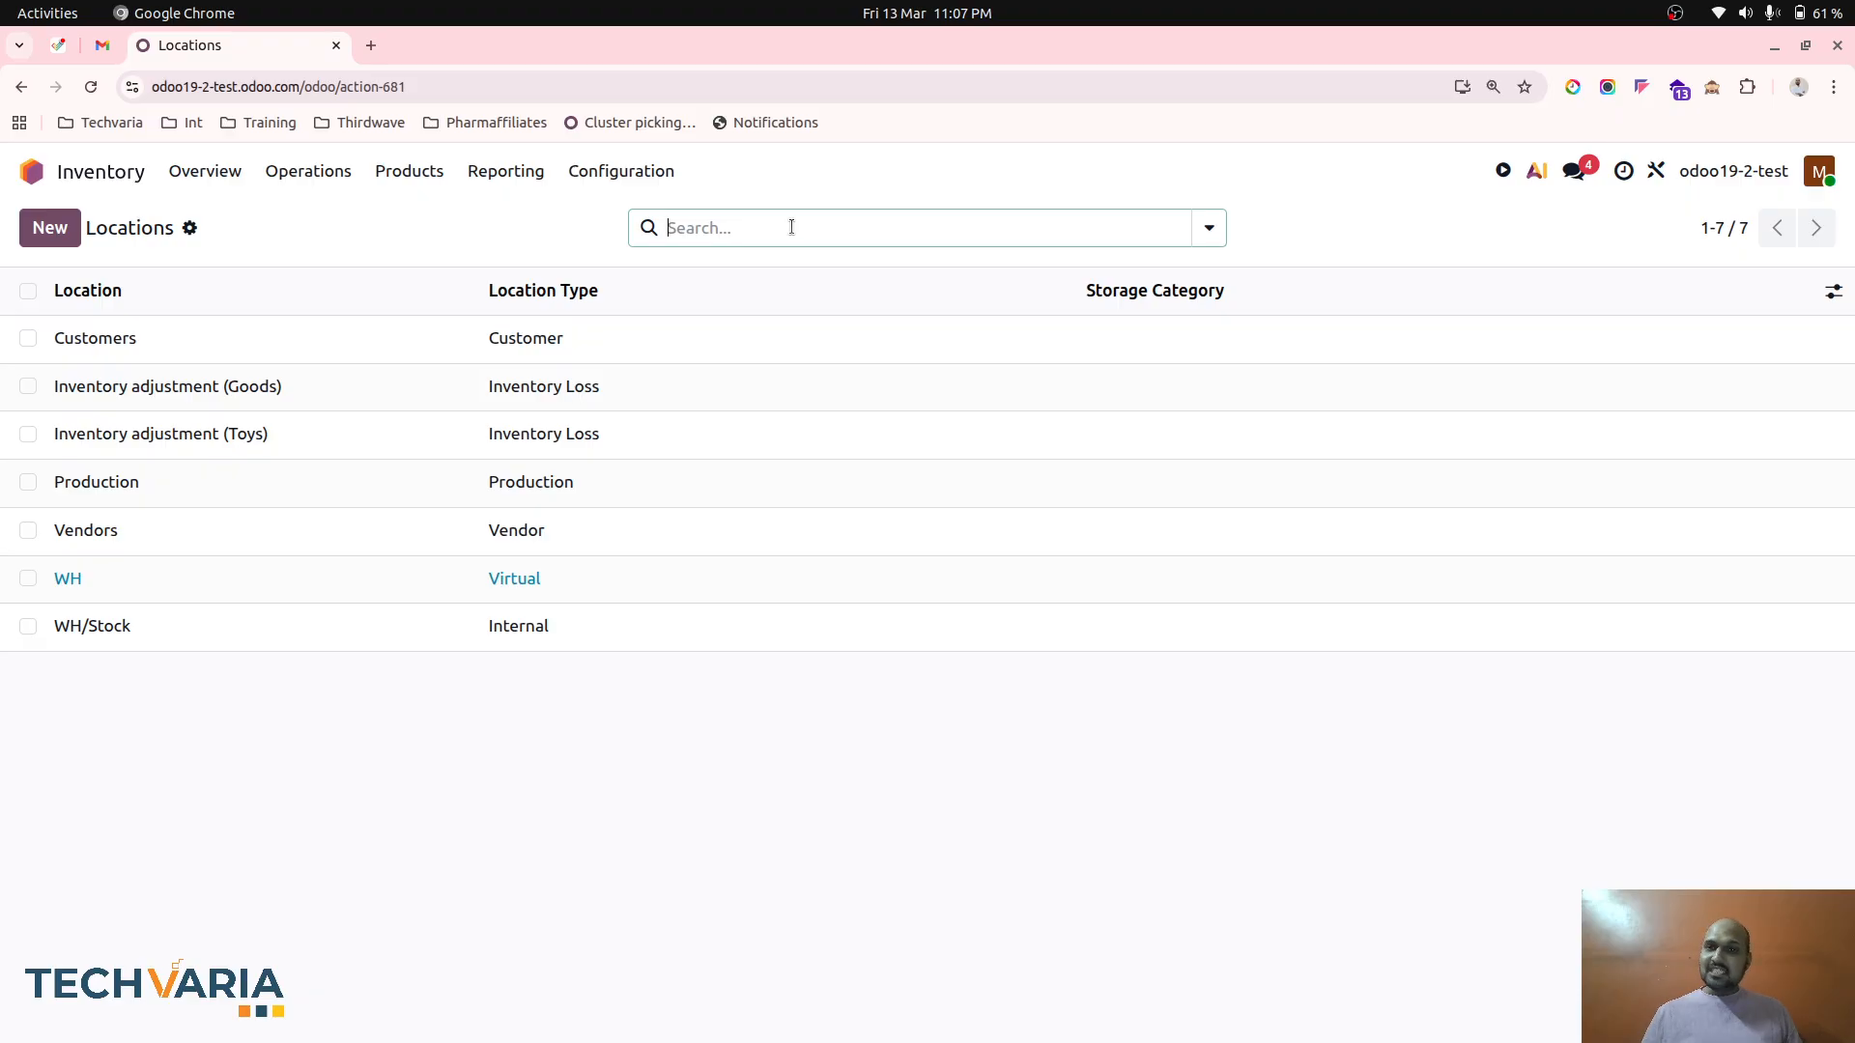
pyautogui.click(612, 398)
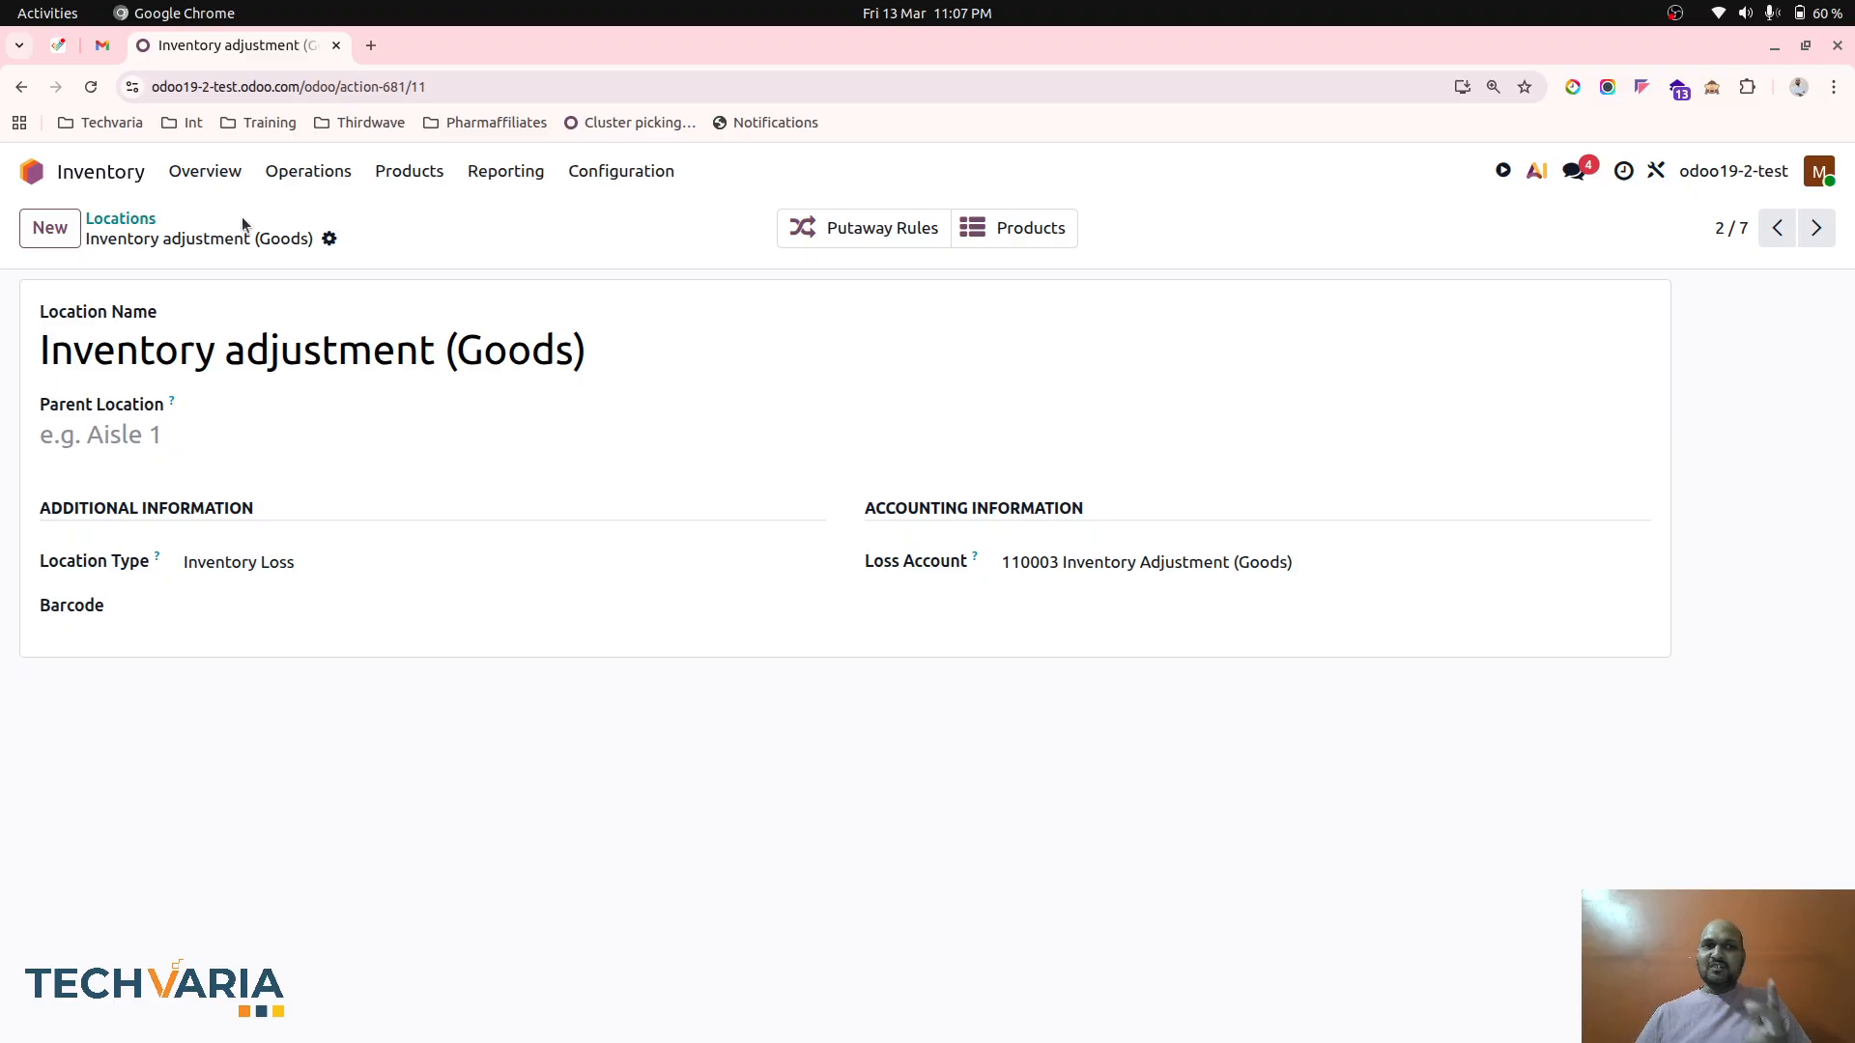
# Step: Open the Inventory adjustment (Toys) location, check its loss account and the available location types, and return to the locations list
pyautogui.click(131, 219)
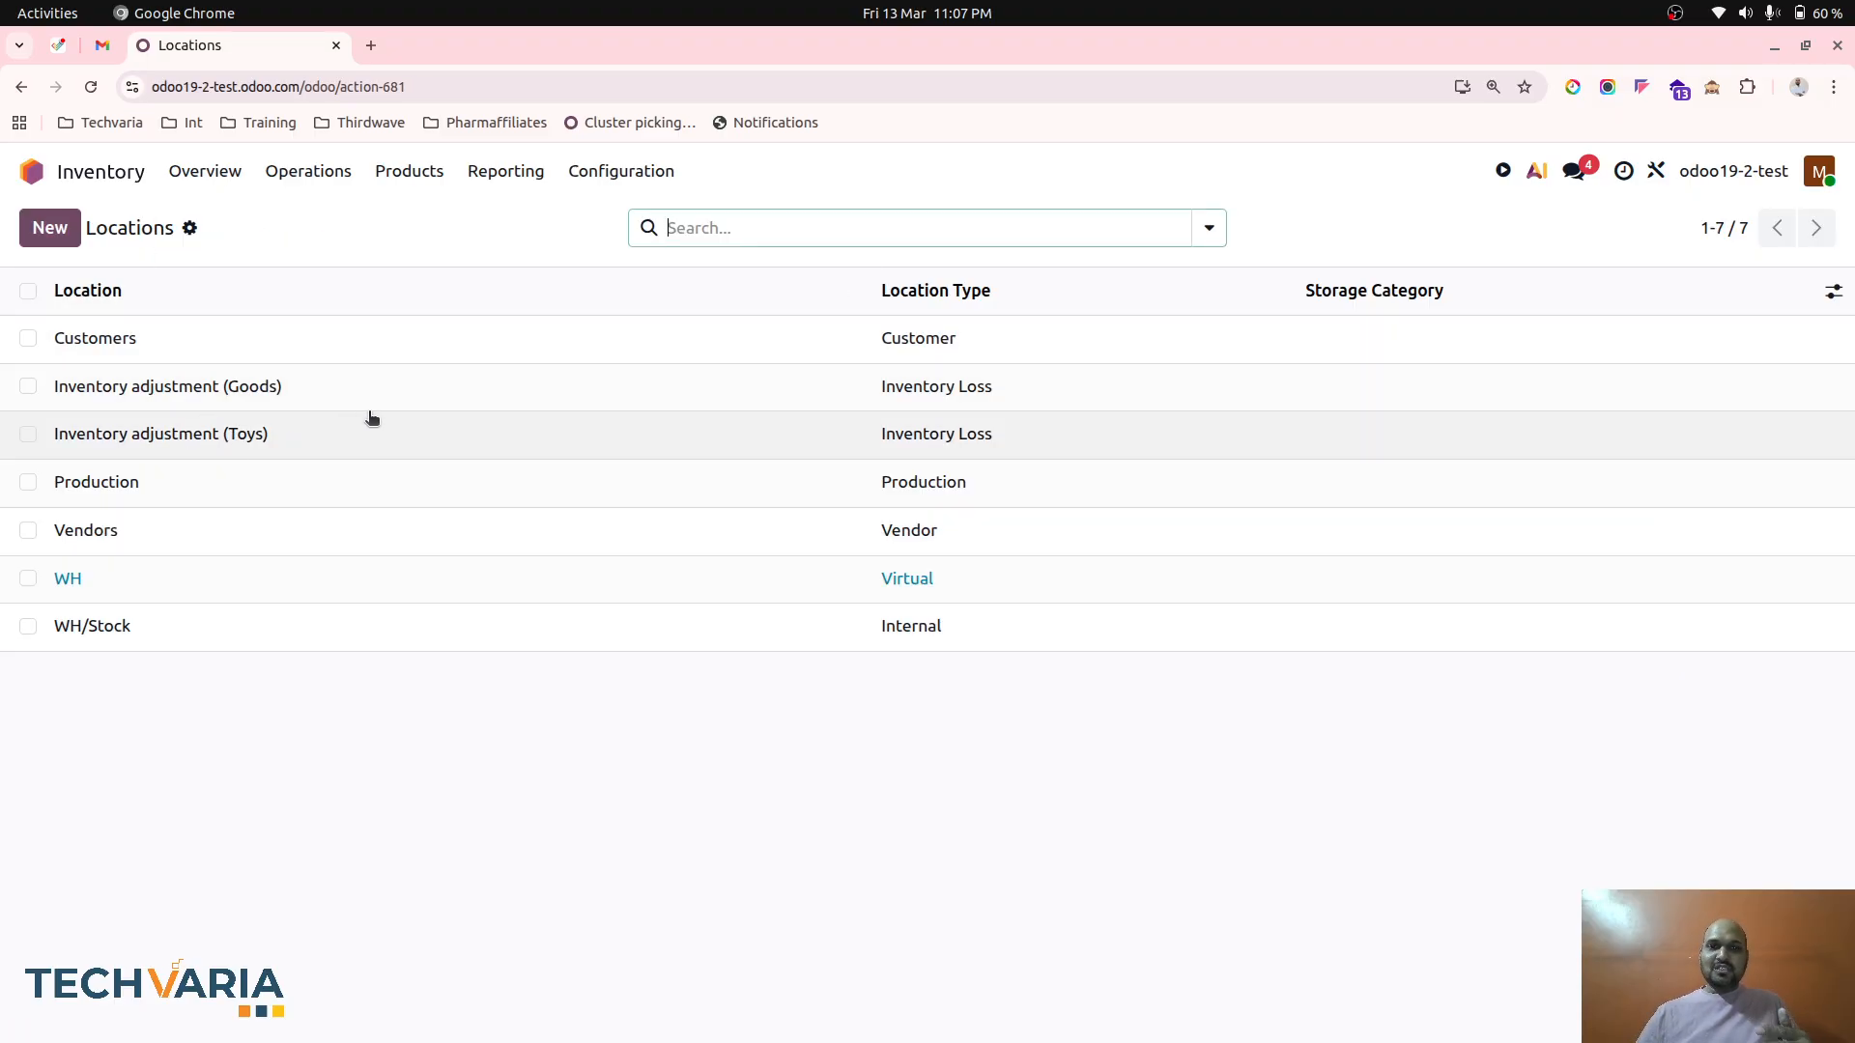
pyautogui.click(531, 437)
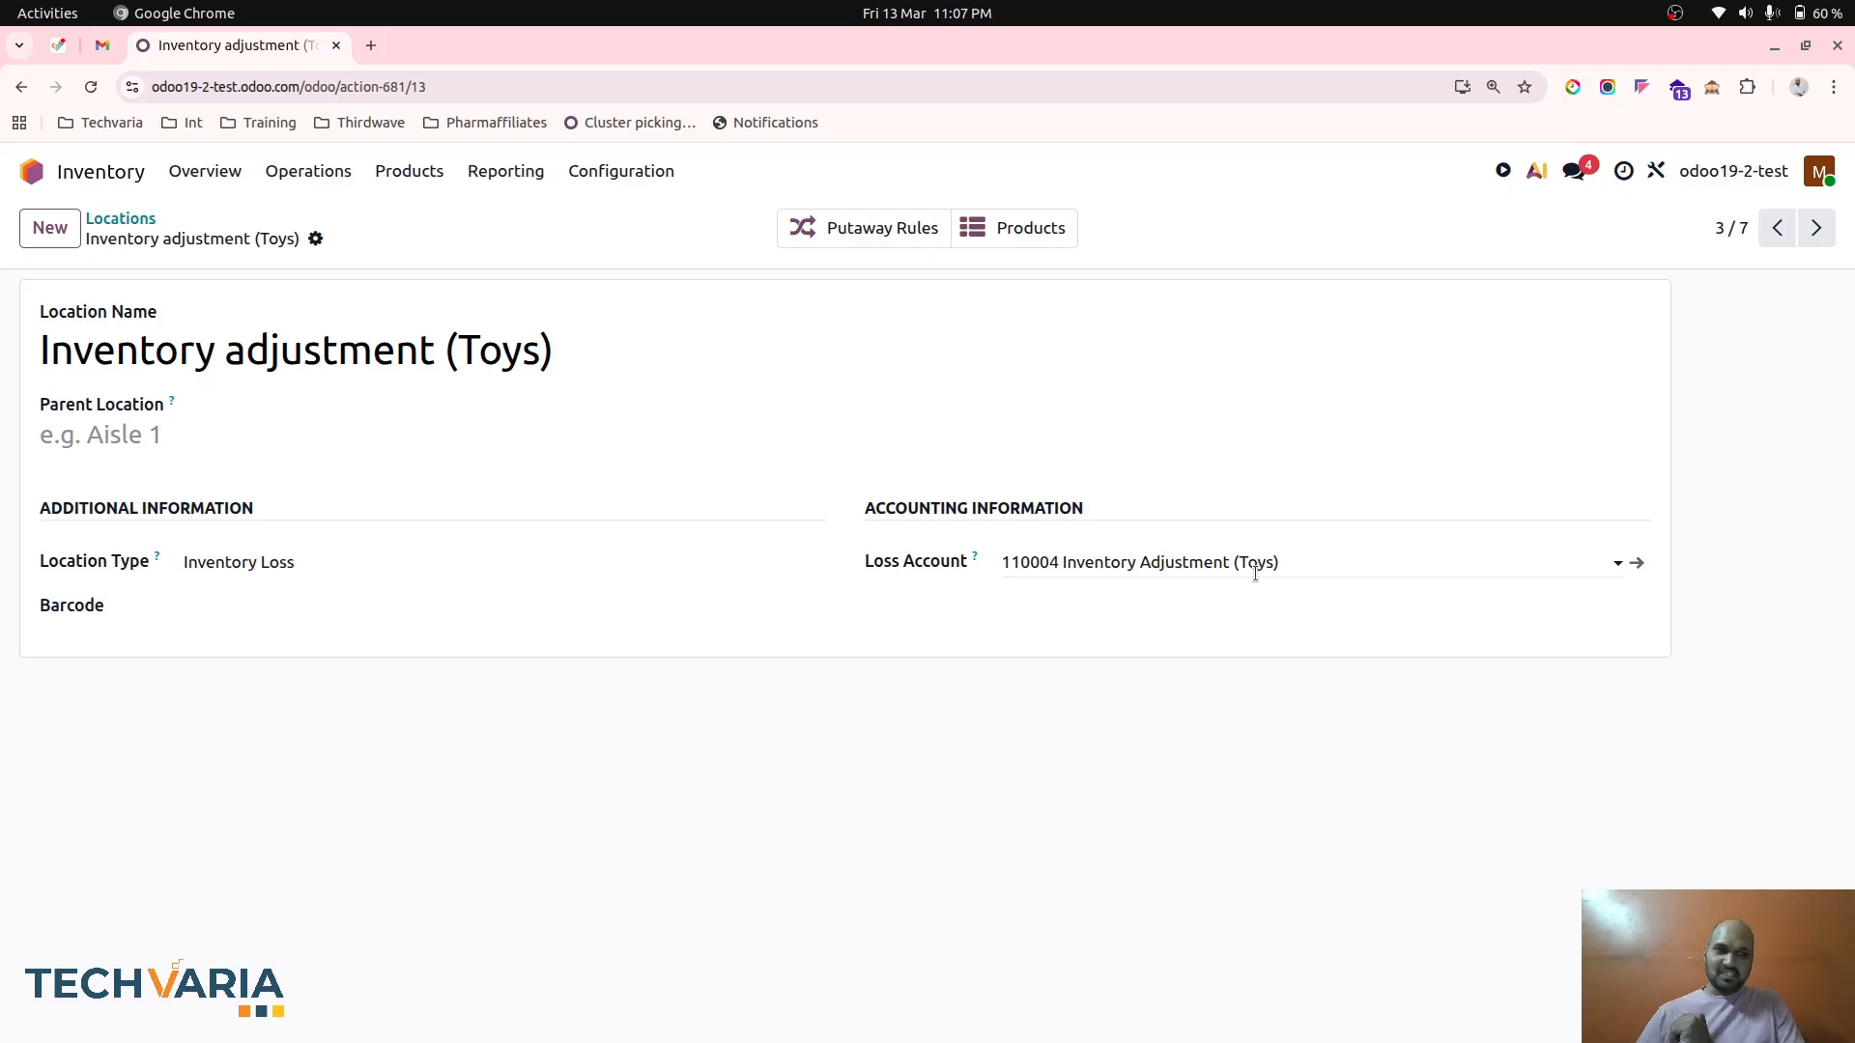
pyautogui.click(292, 570)
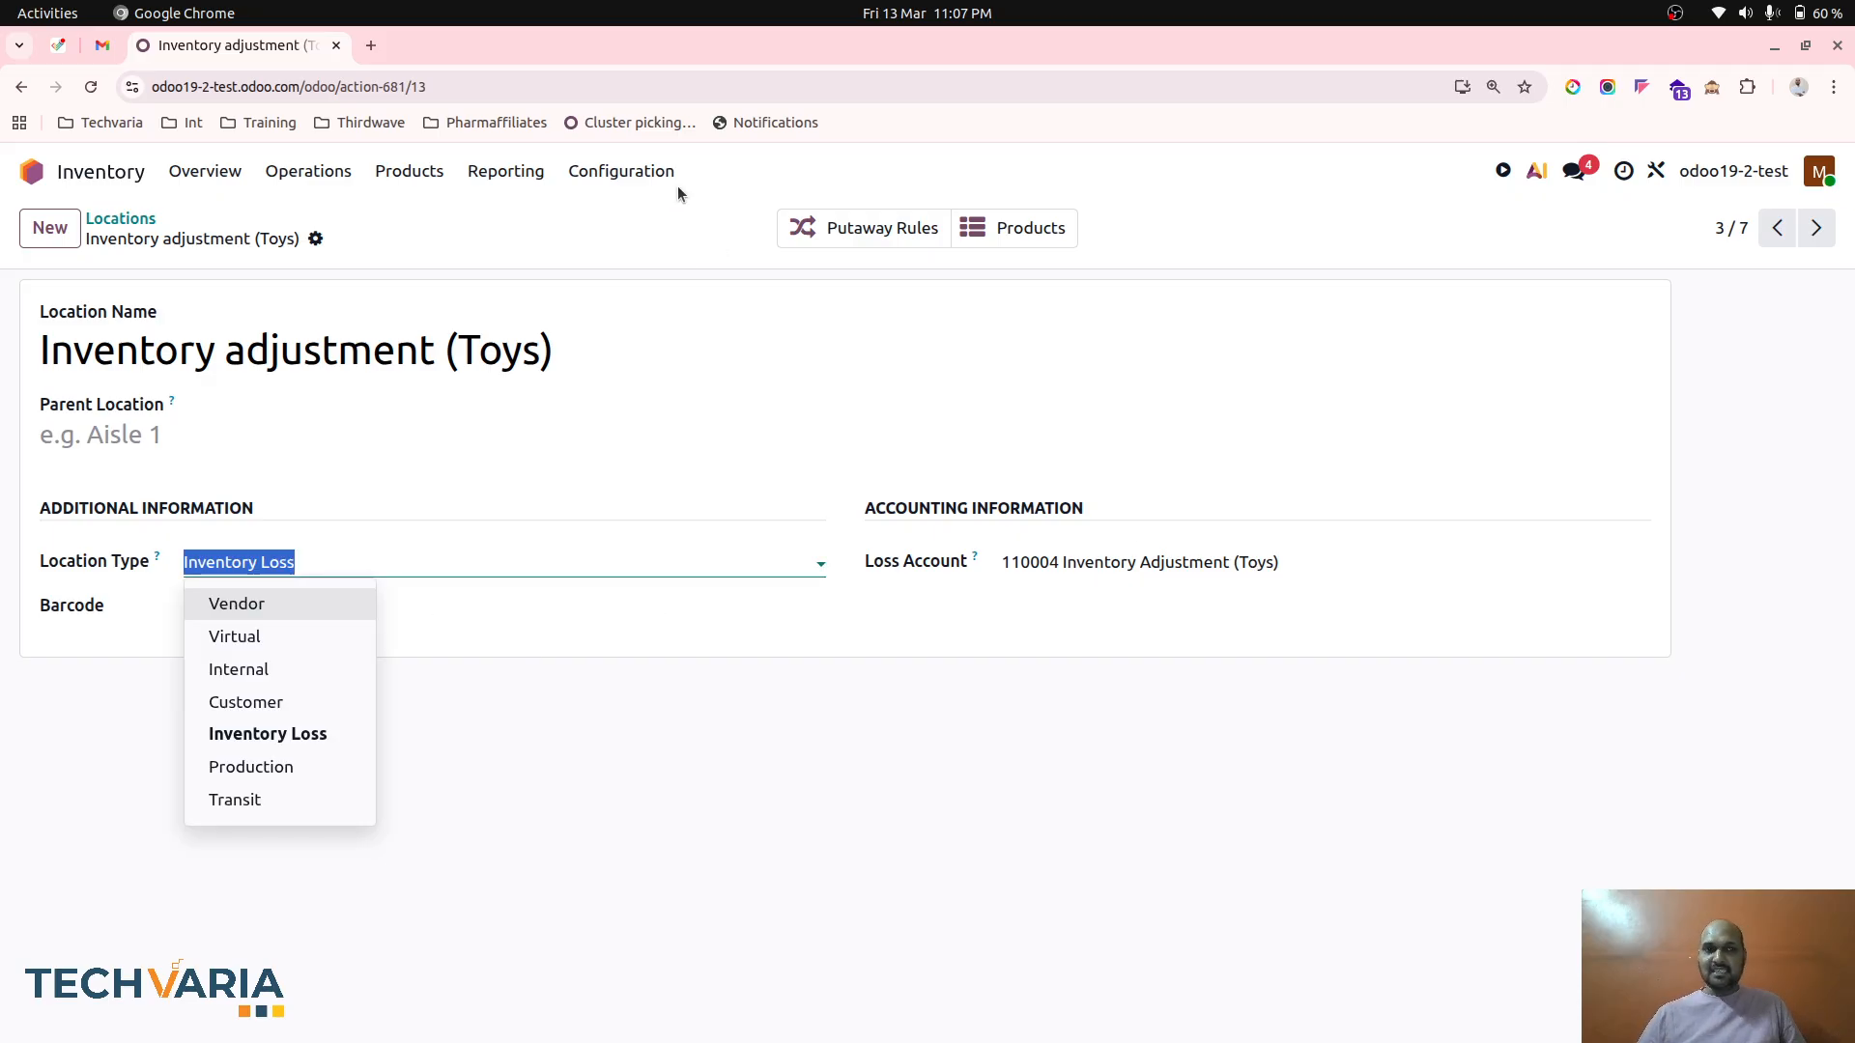
pyautogui.click(618, 198)
pyautogui.click(121, 218)
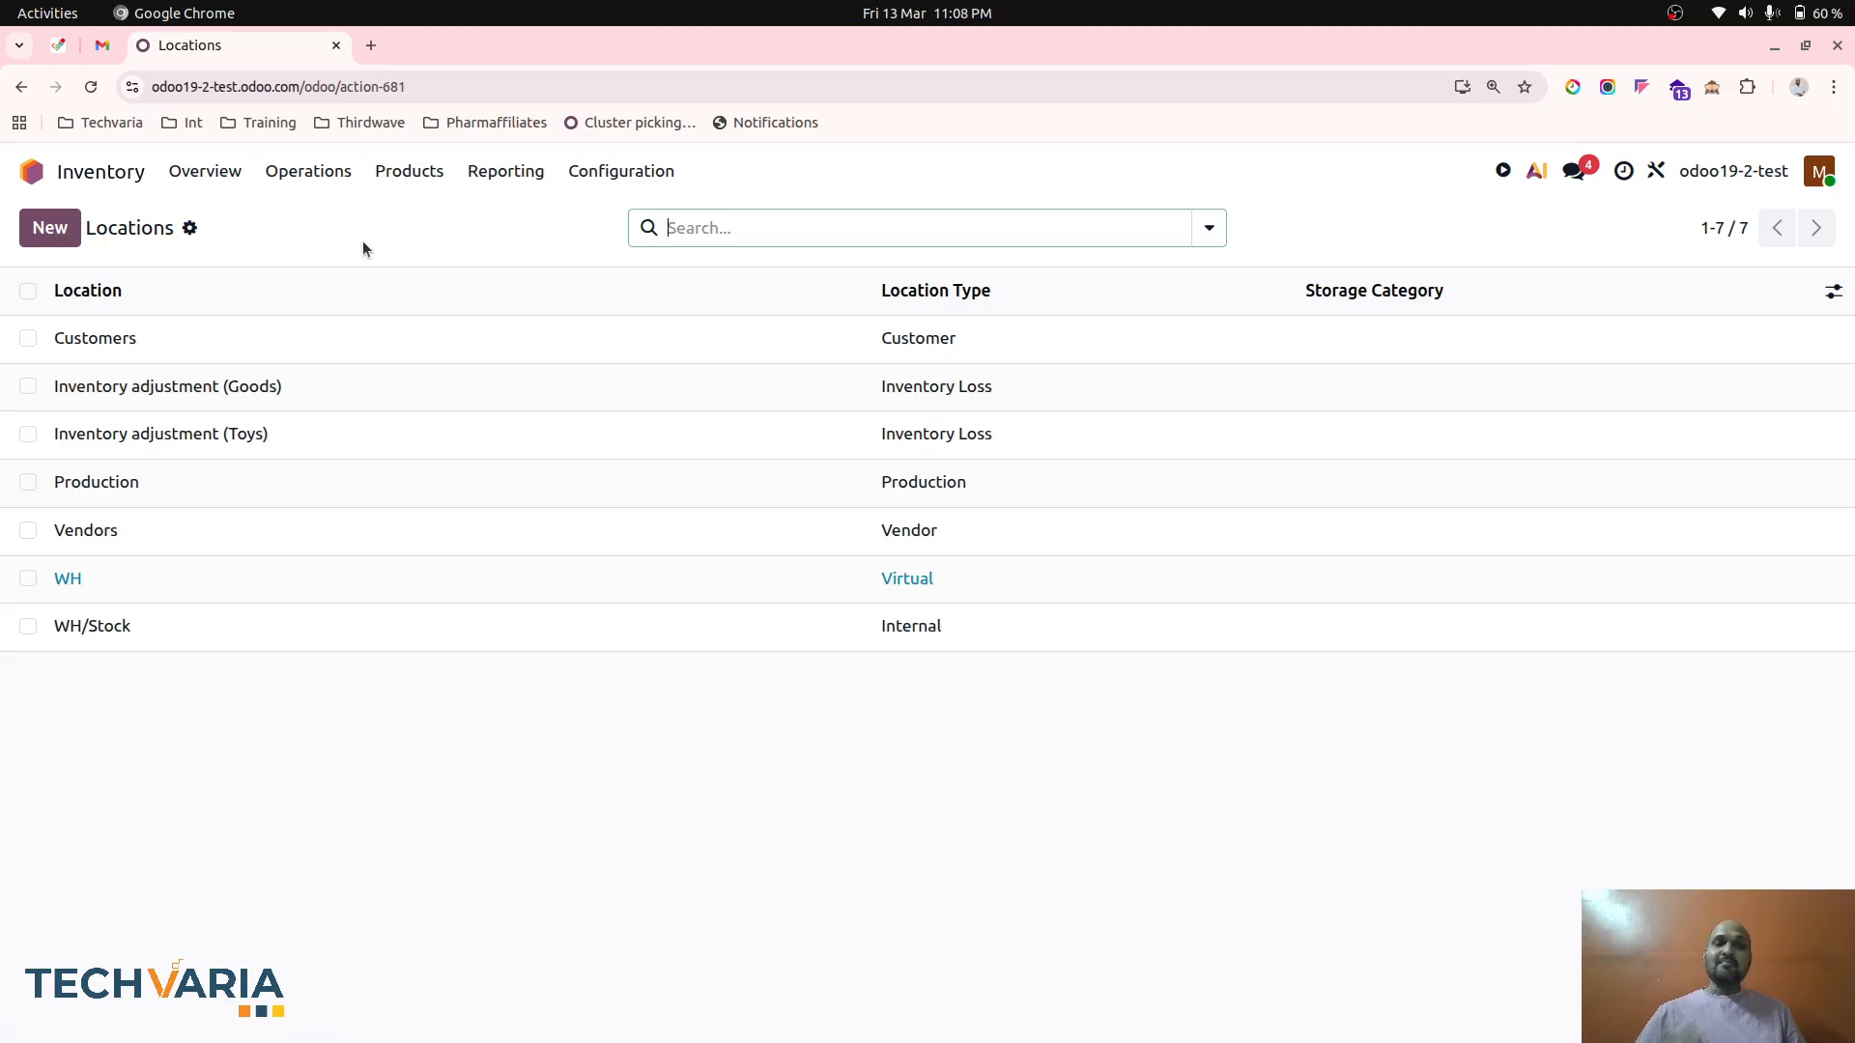
# Step: Open the Goods1 product from the products list, check its counterpart locations for production and inventory adjustment, and return to the products
pyautogui.click(426, 179)
pyautogui.click(443, 218)
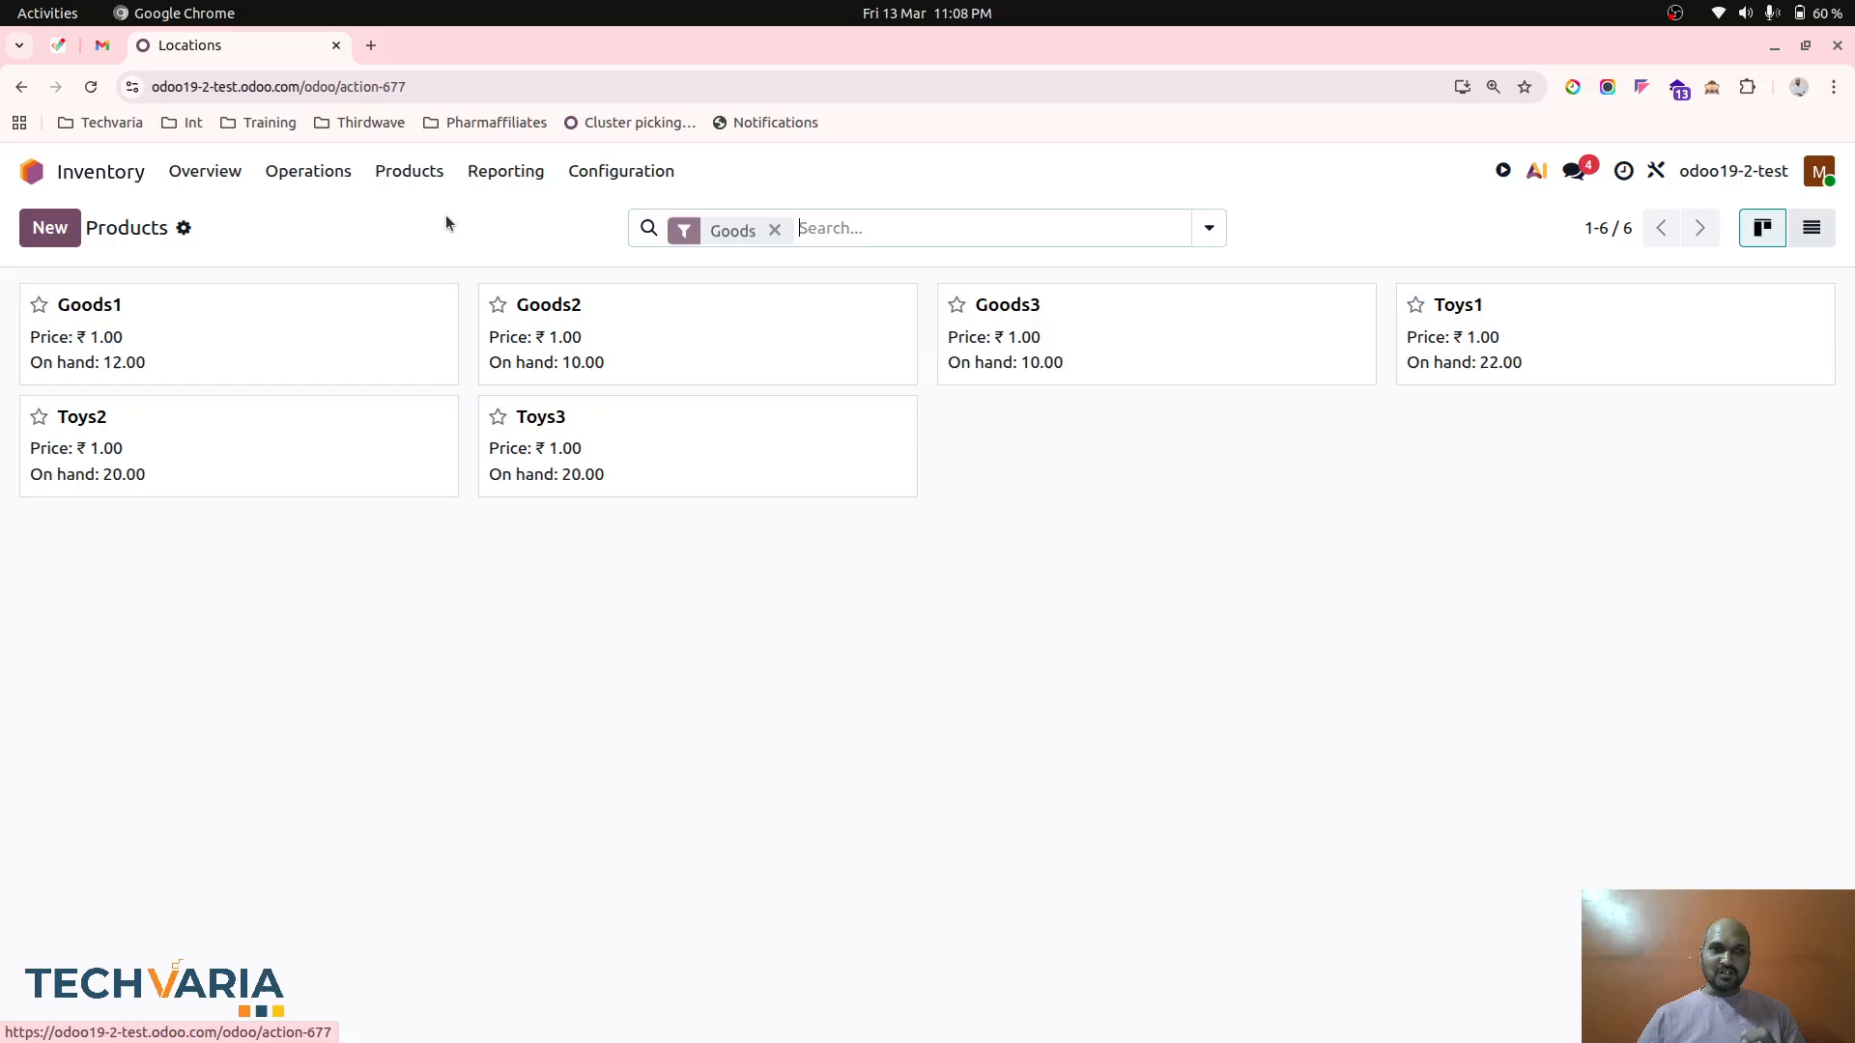
pyautogui.click(298, 331)
pyautogui.click(366, 460)
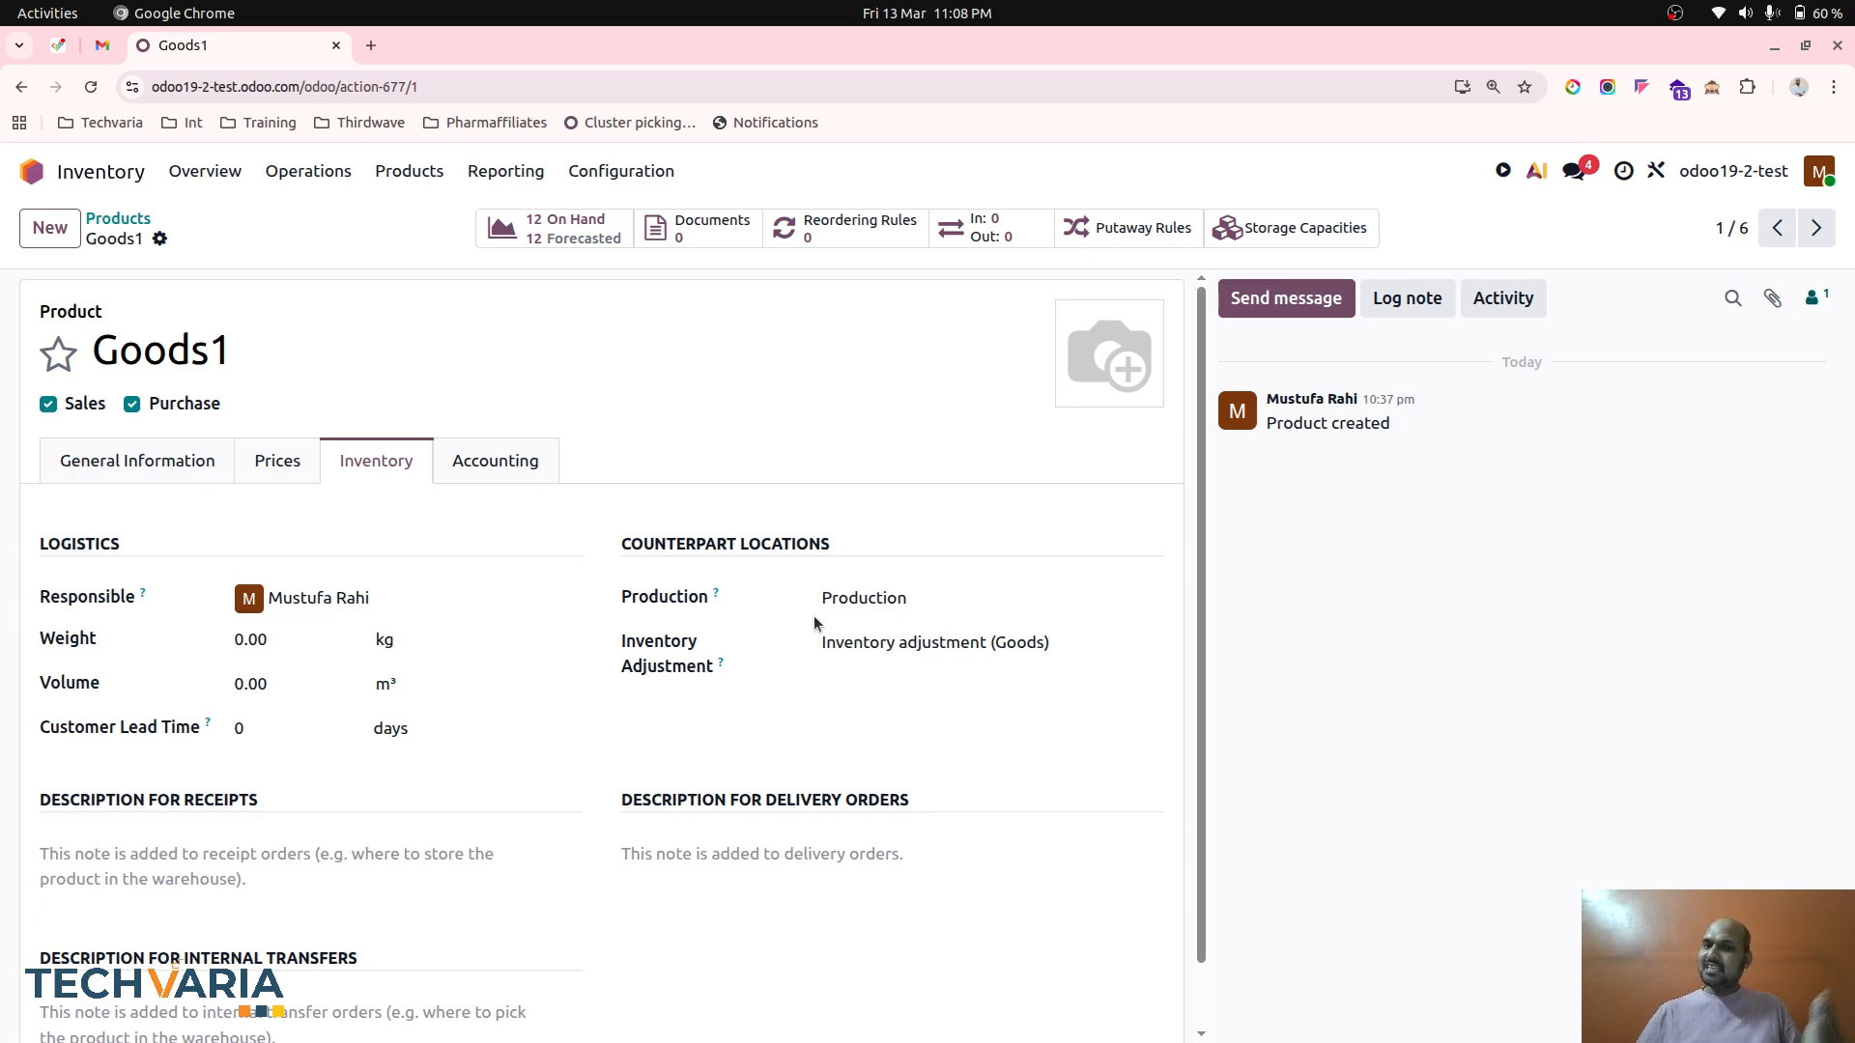
pyautogui.click(124, 222)
# Step: Show the products as a list, review its optional columns, and open the list view in Studio for adding a custom field
pyautogui.click(1811, 228)
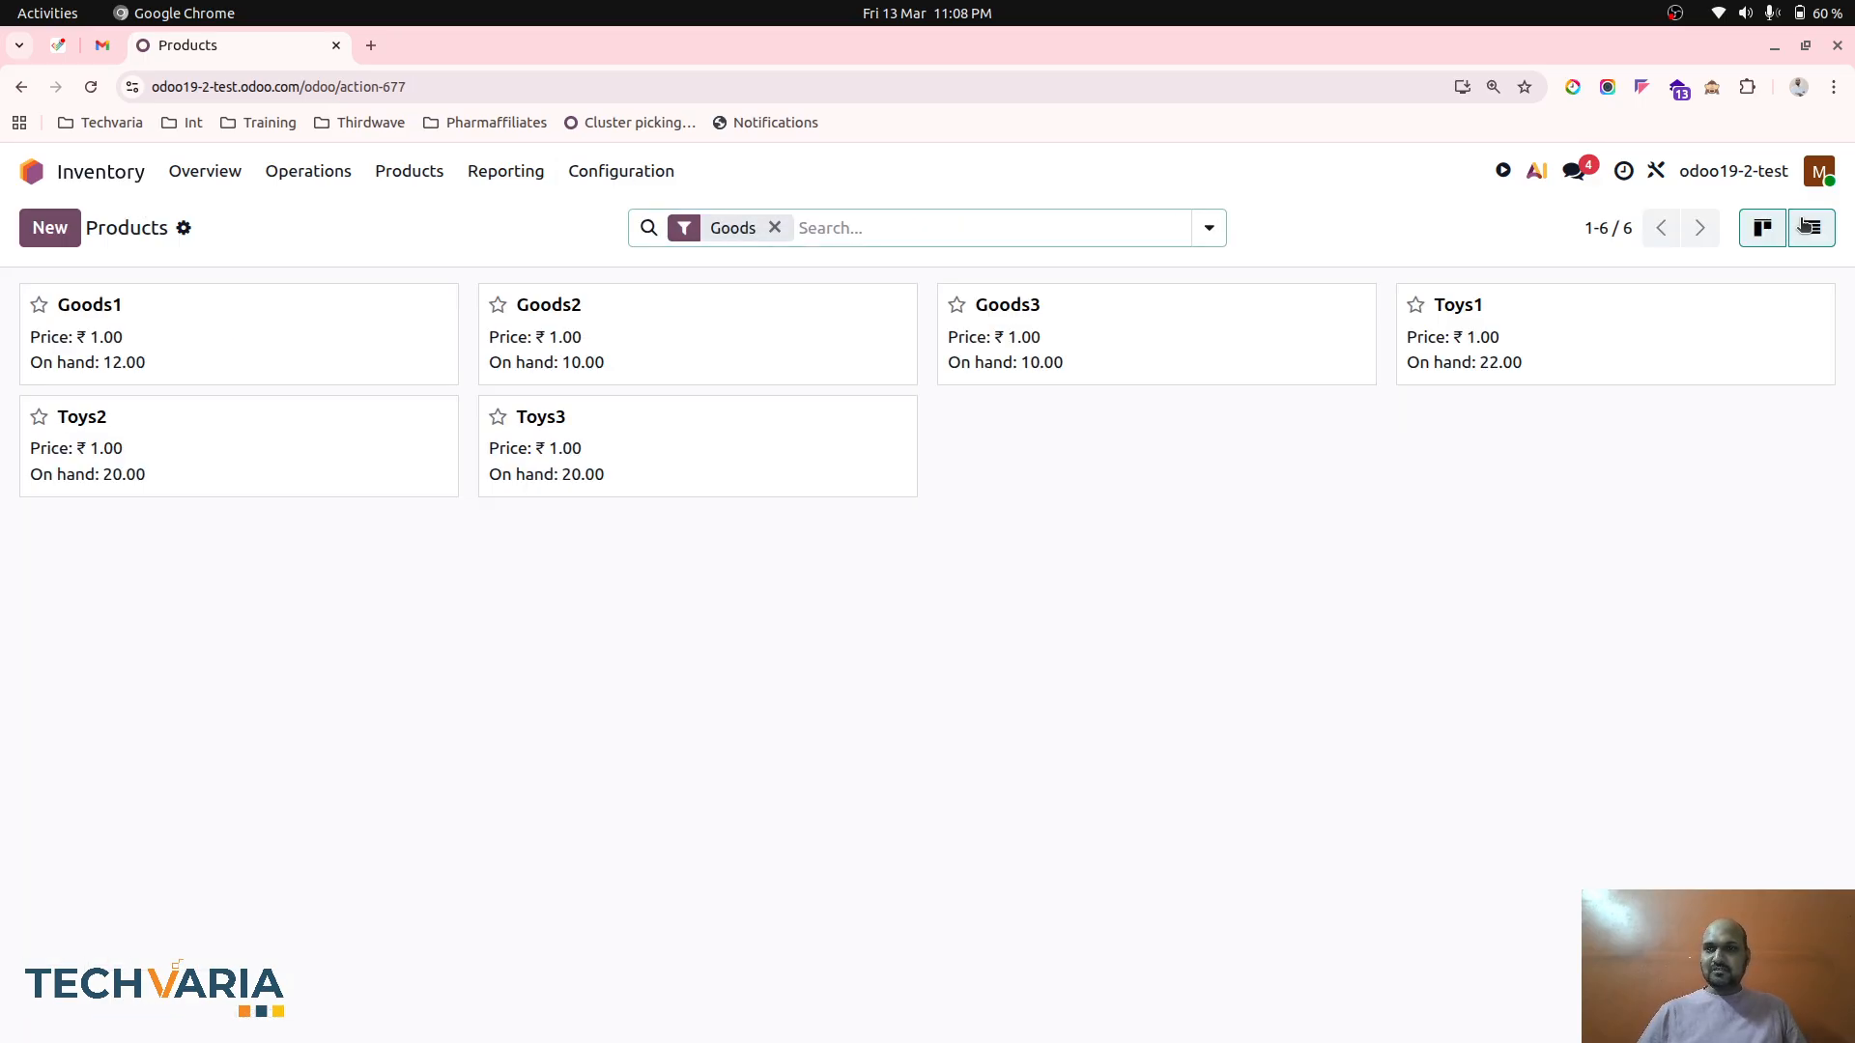
pyautogui.click(1833, 293)
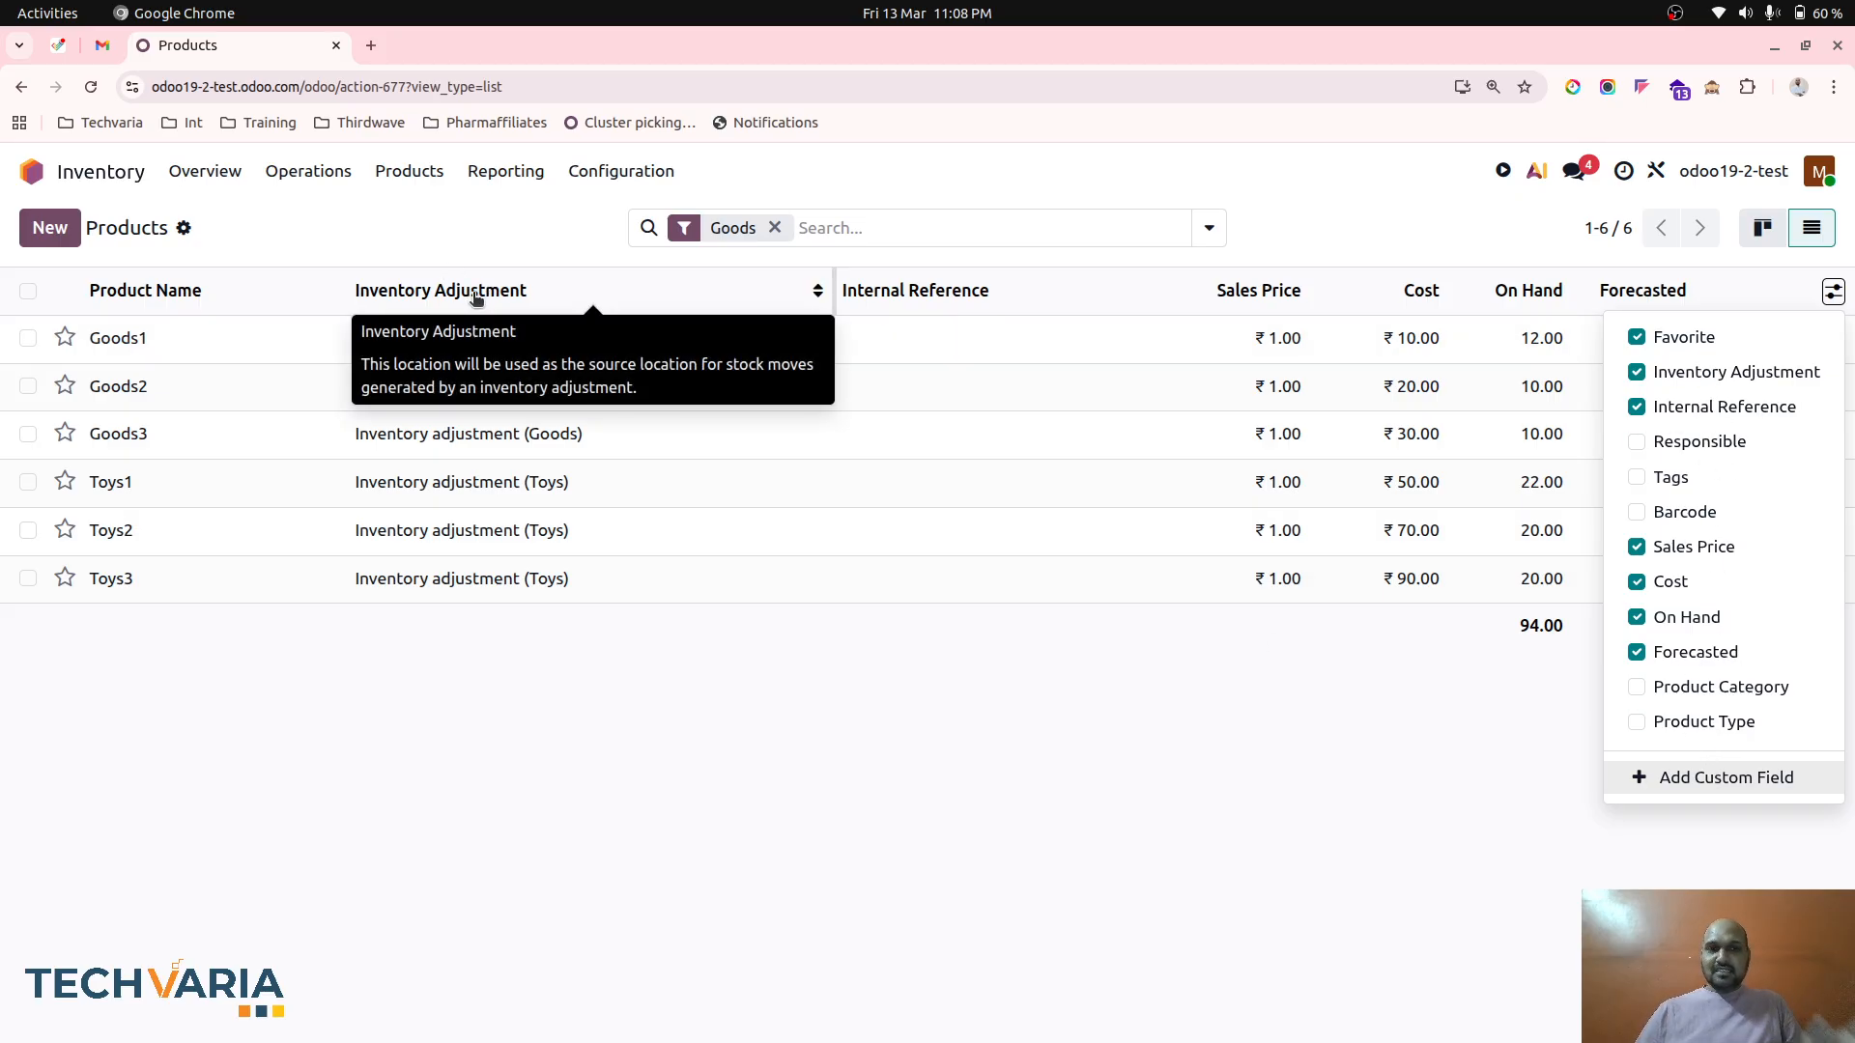
pyautogui.click(1741, 785)
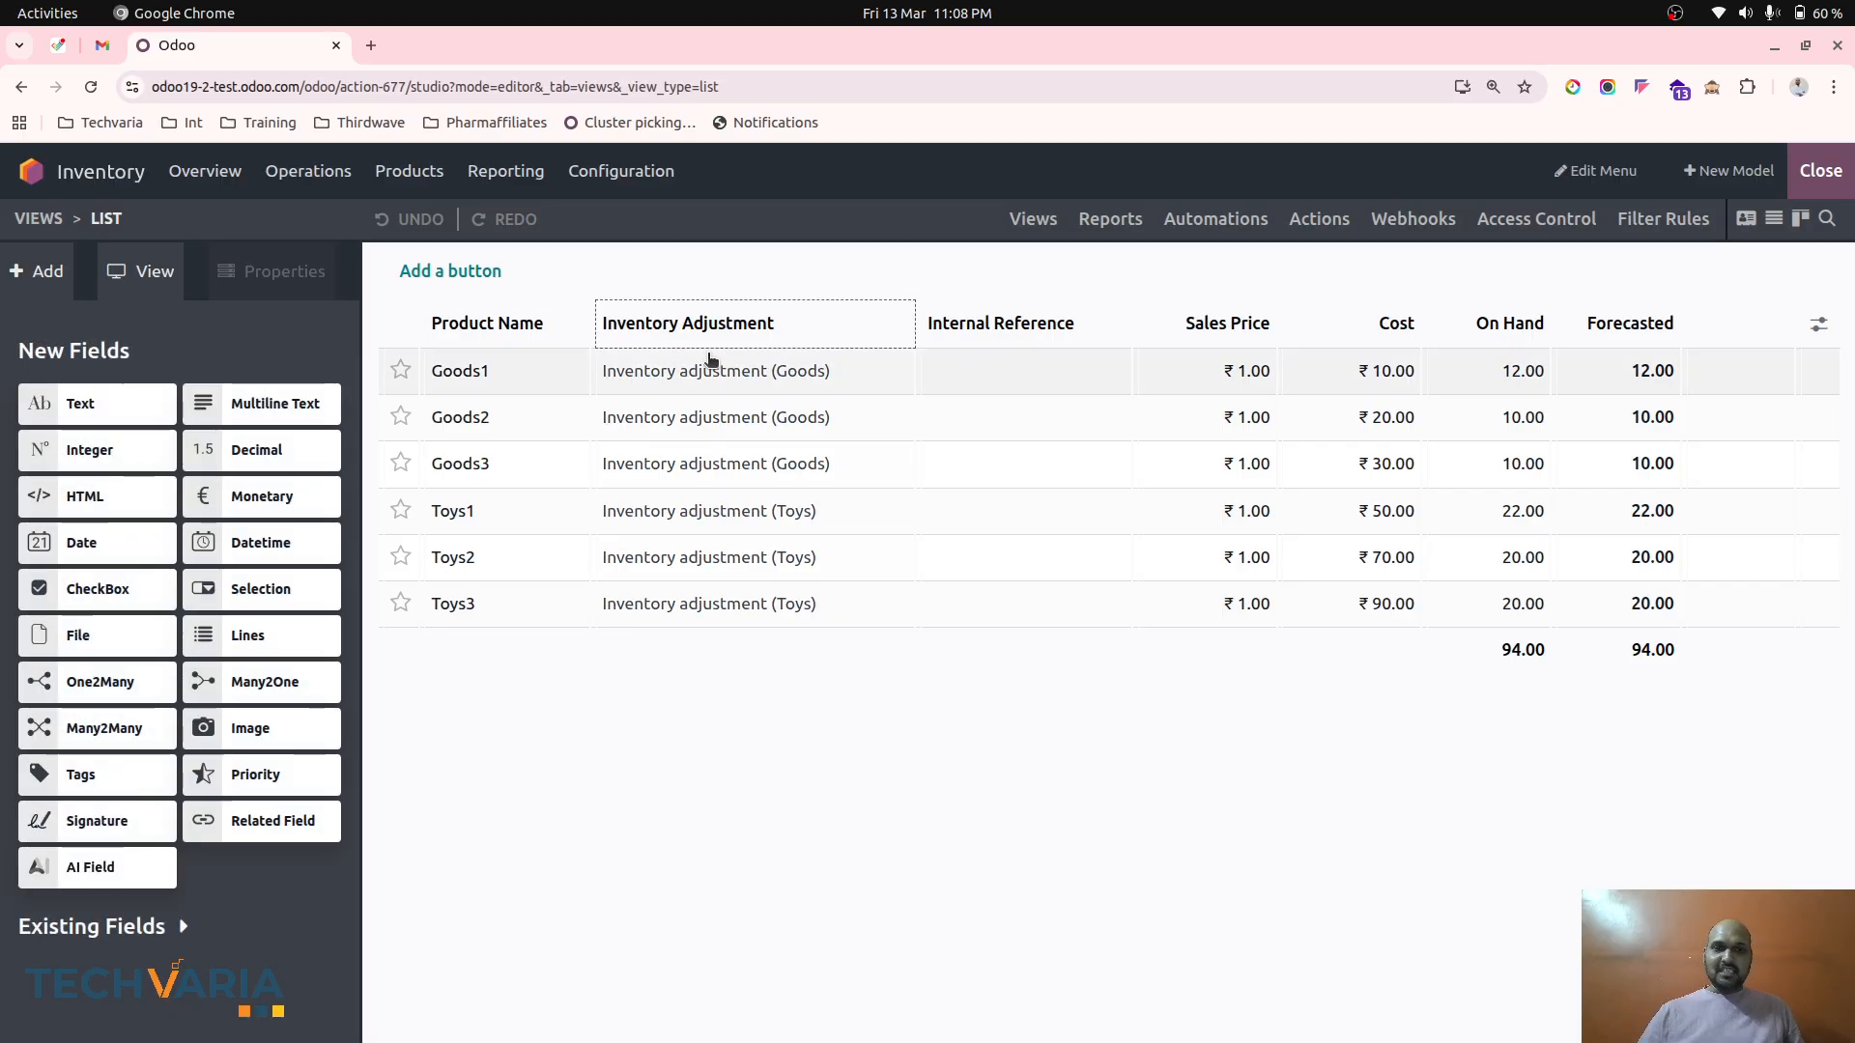
# Step: Remove the Inventory Adjustment field from the products list view in Studio and confirm the removal
pyautogui.click(731, 324)
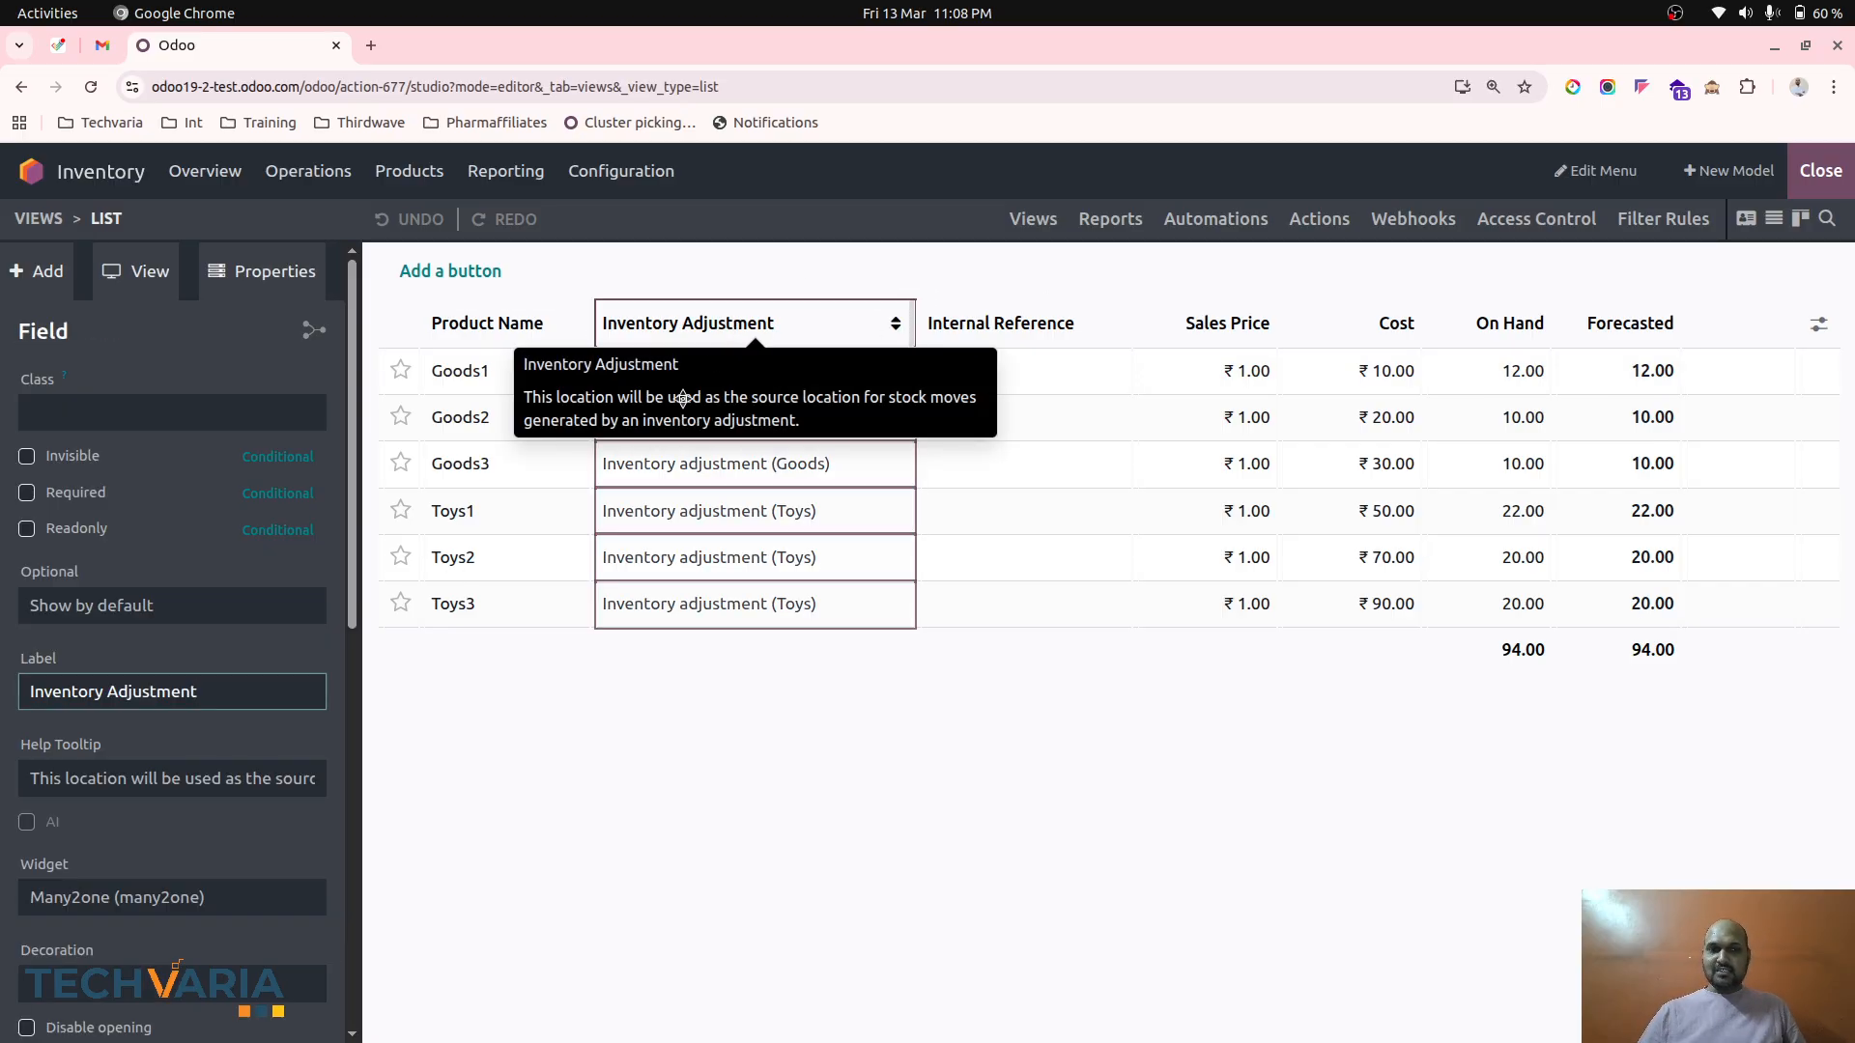
pyautogui.scroll(-10, 220, 879)
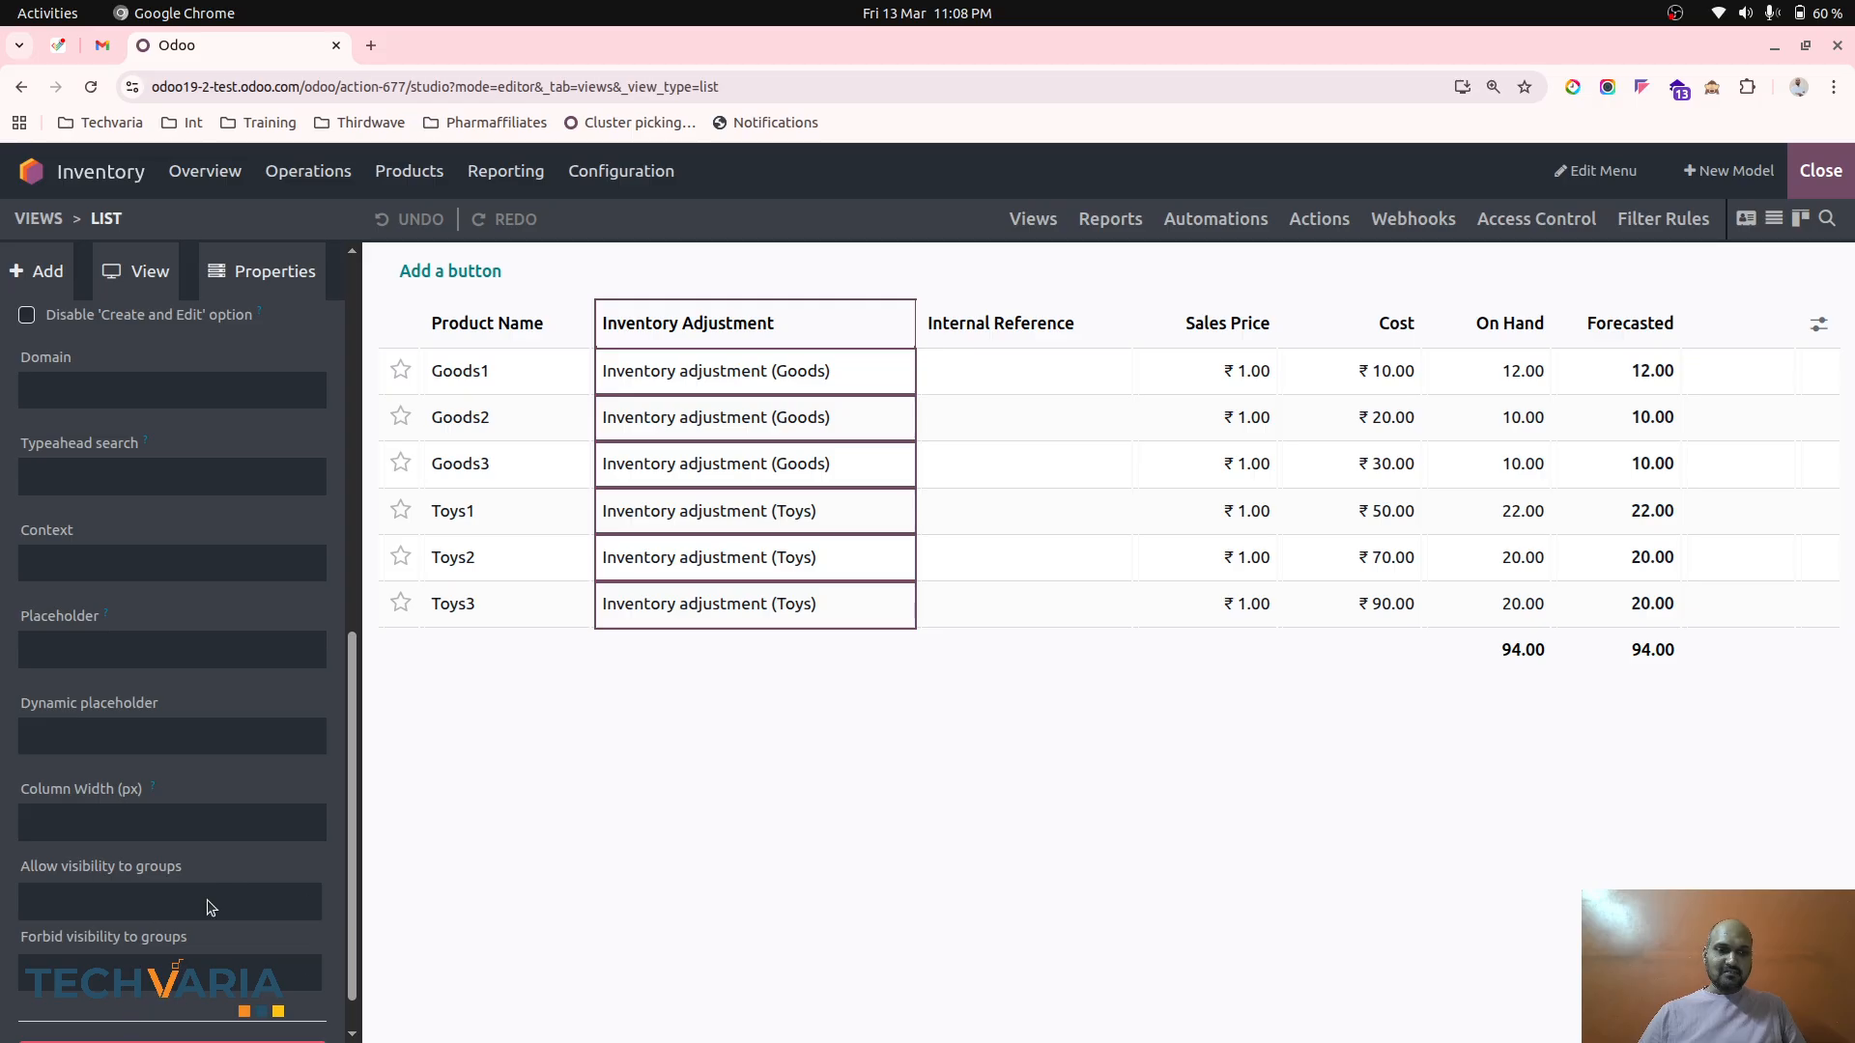
pyautogui.scroll(-1, 211, 908)
pyautogui.click(198, 1010)
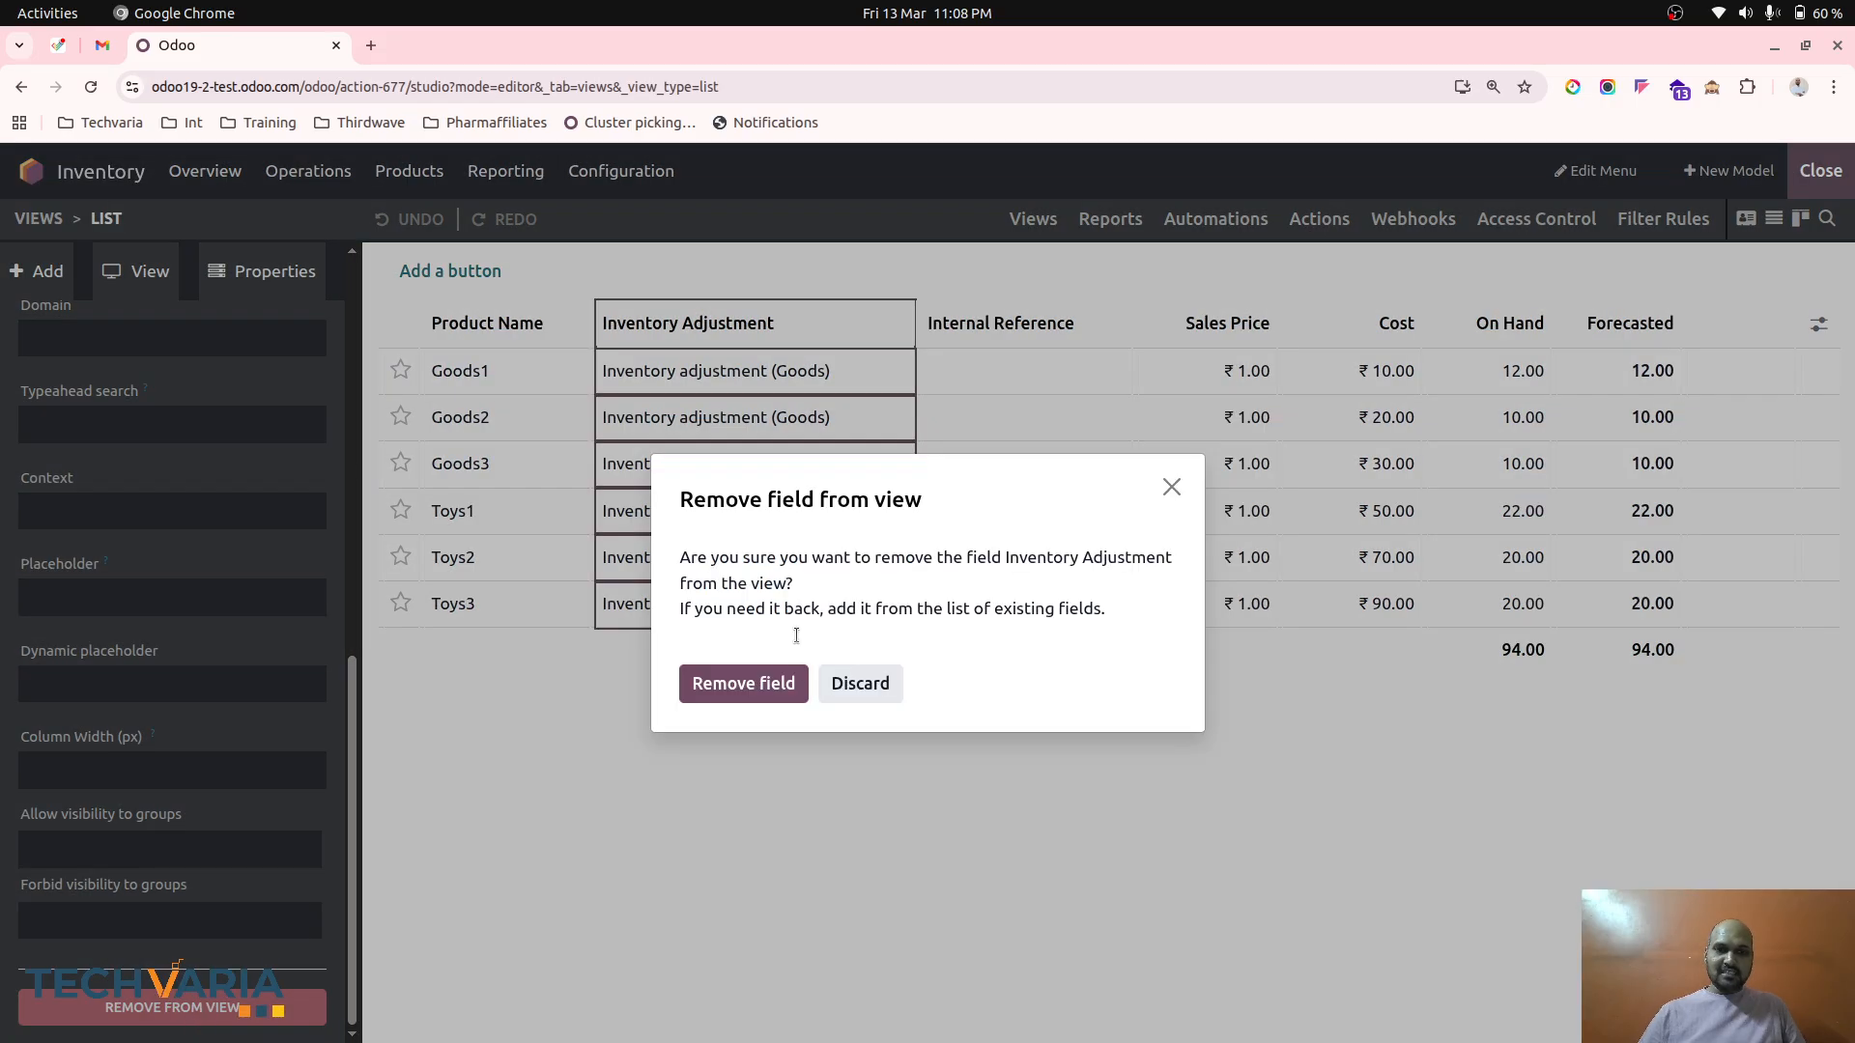
pyautogui.click(769, 697)
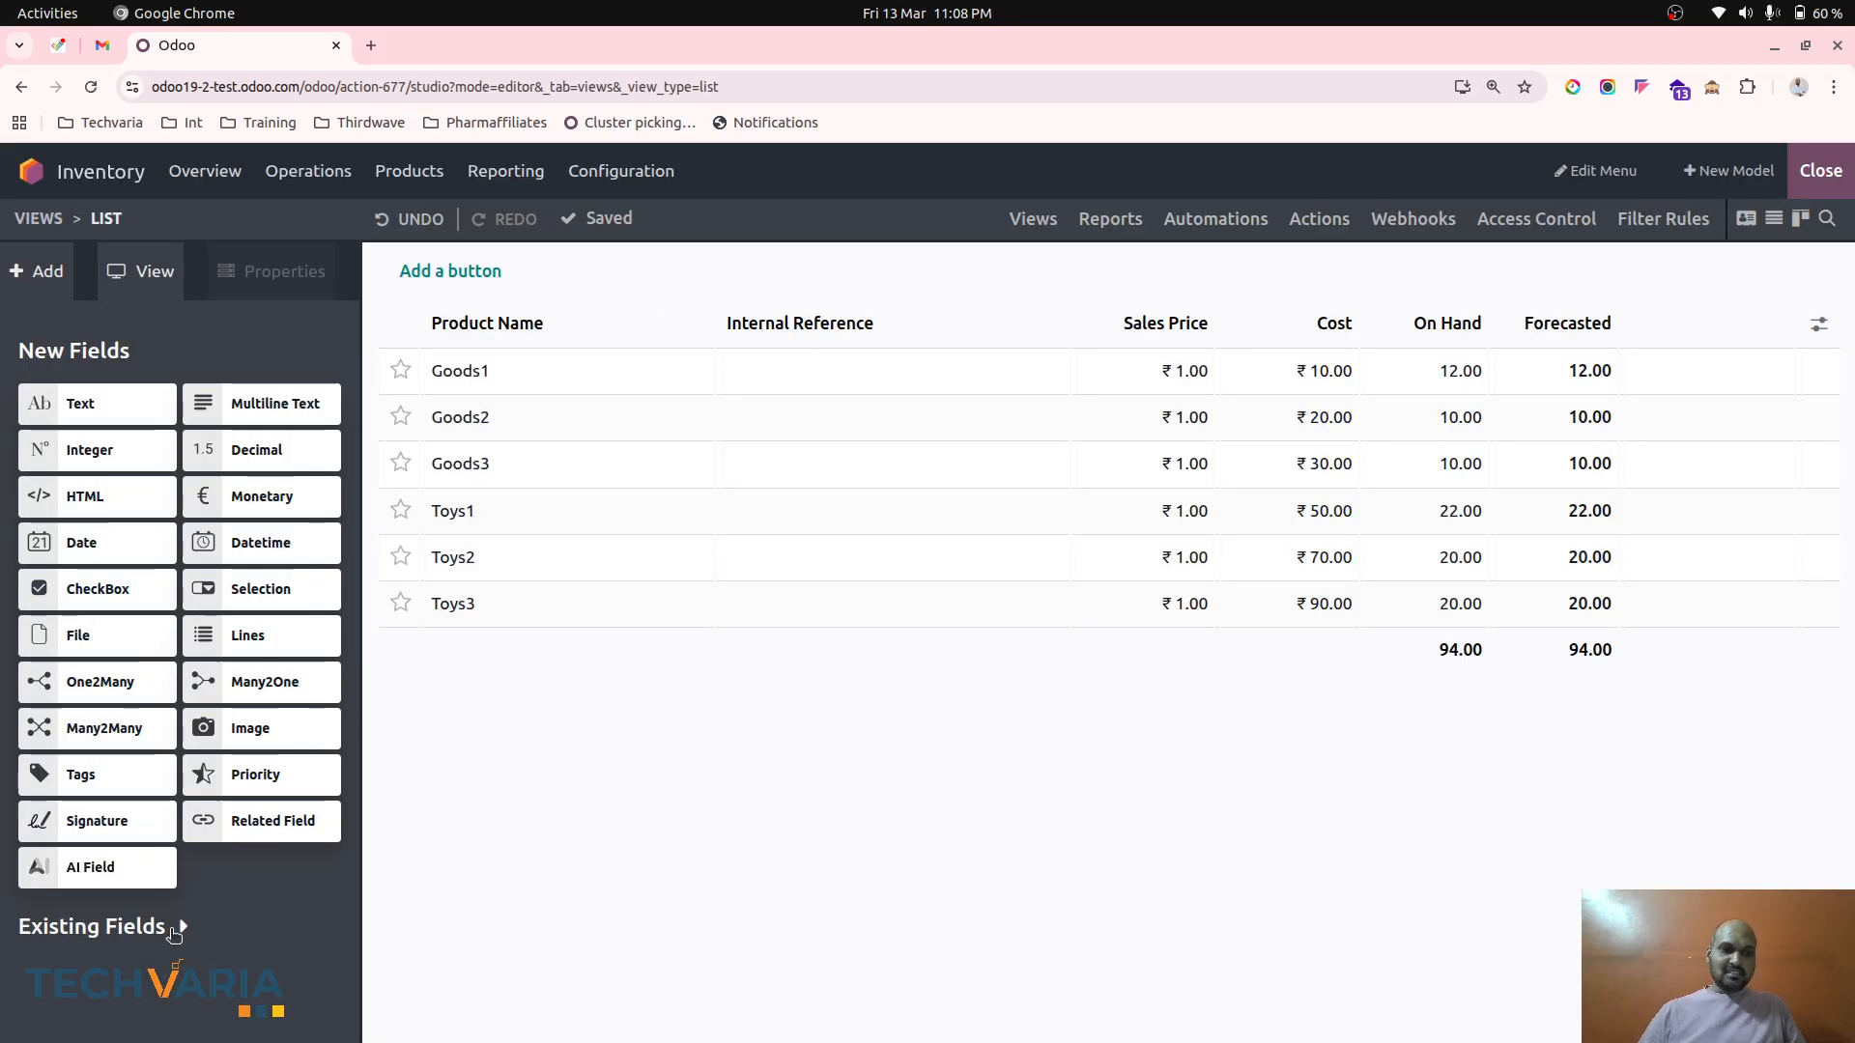
# Step: Add the existing Inventory Adjustment field as a column between Product Name and Internal Reference, and close Studio
pyautogui.click(174, 931)
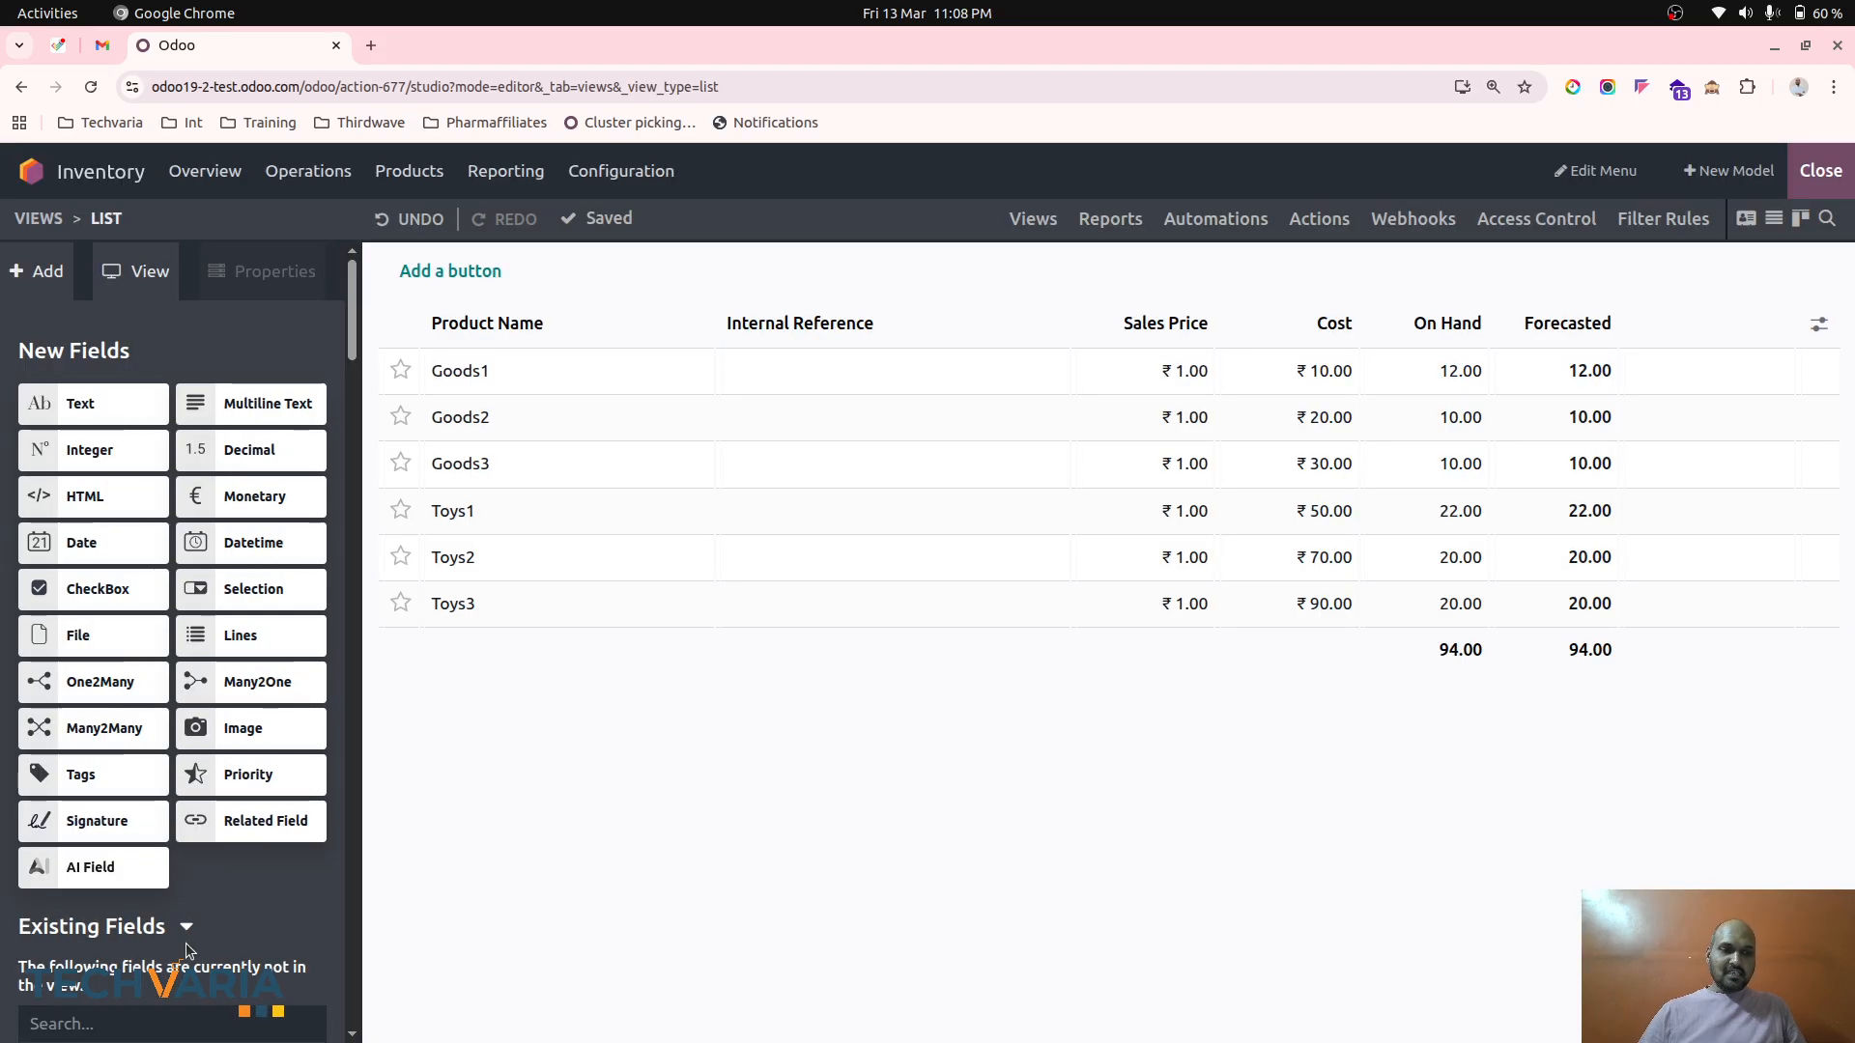
pyautogui.click(174, 1011)
pyautogui.write('inve')
pyautogui.scroll(-1, 177, 1012)
pyautogui.moveTo(179, 959); pyautogui.dragTo(686, 353)
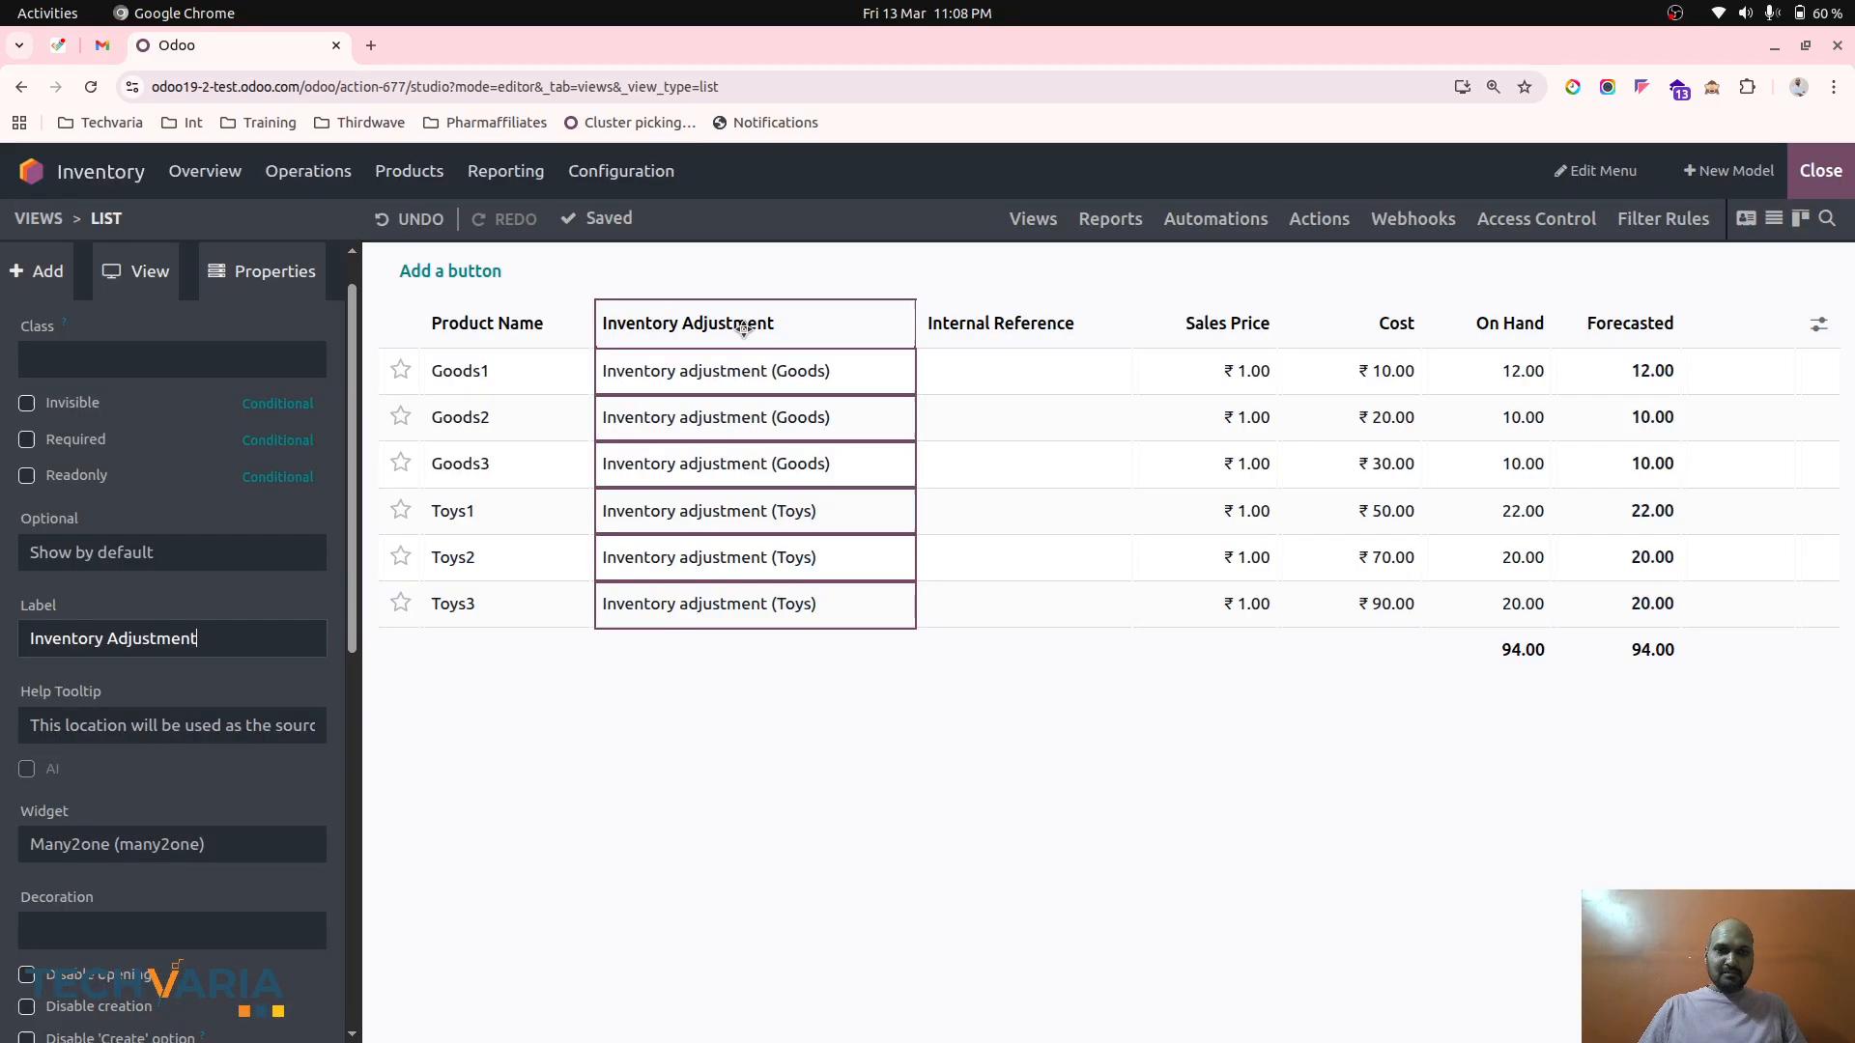
pyautogui.click(1821, 170)
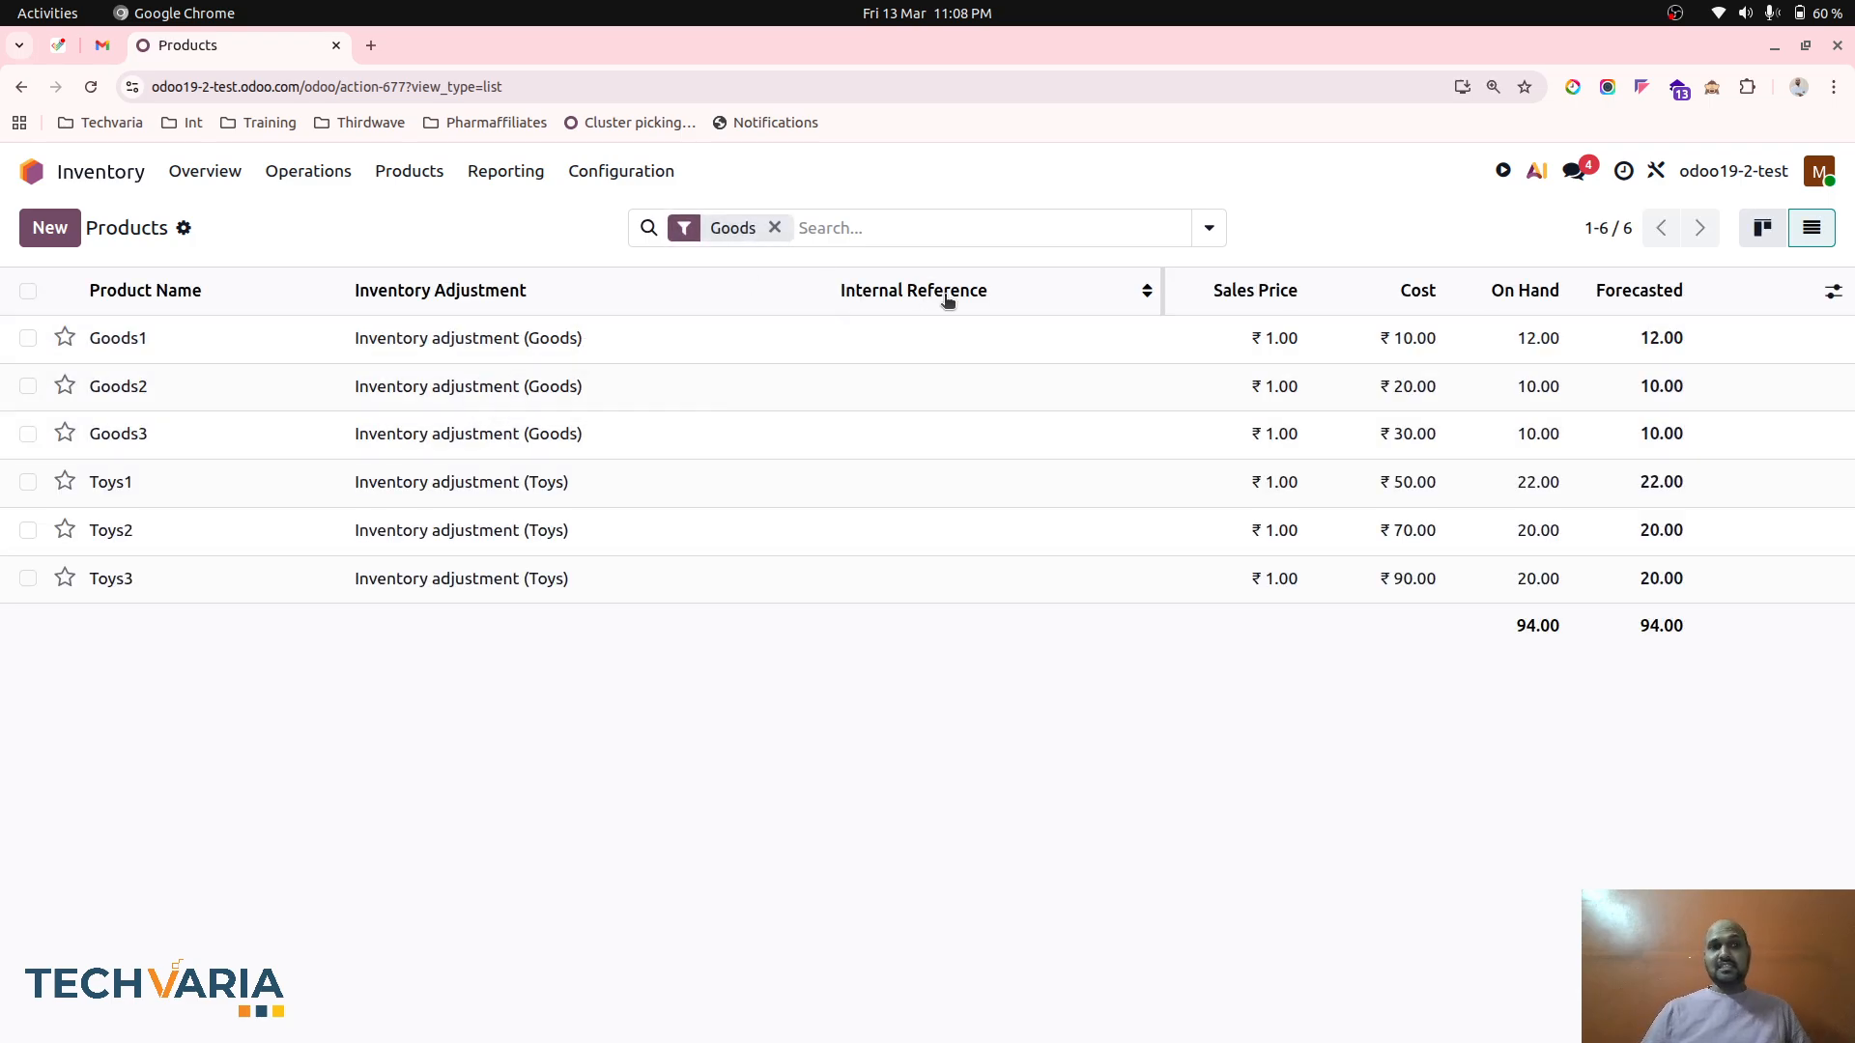
# Step: Group the products list by Product Category and expand the Goods and Toys groups
pyautogui.click(1208, 228)
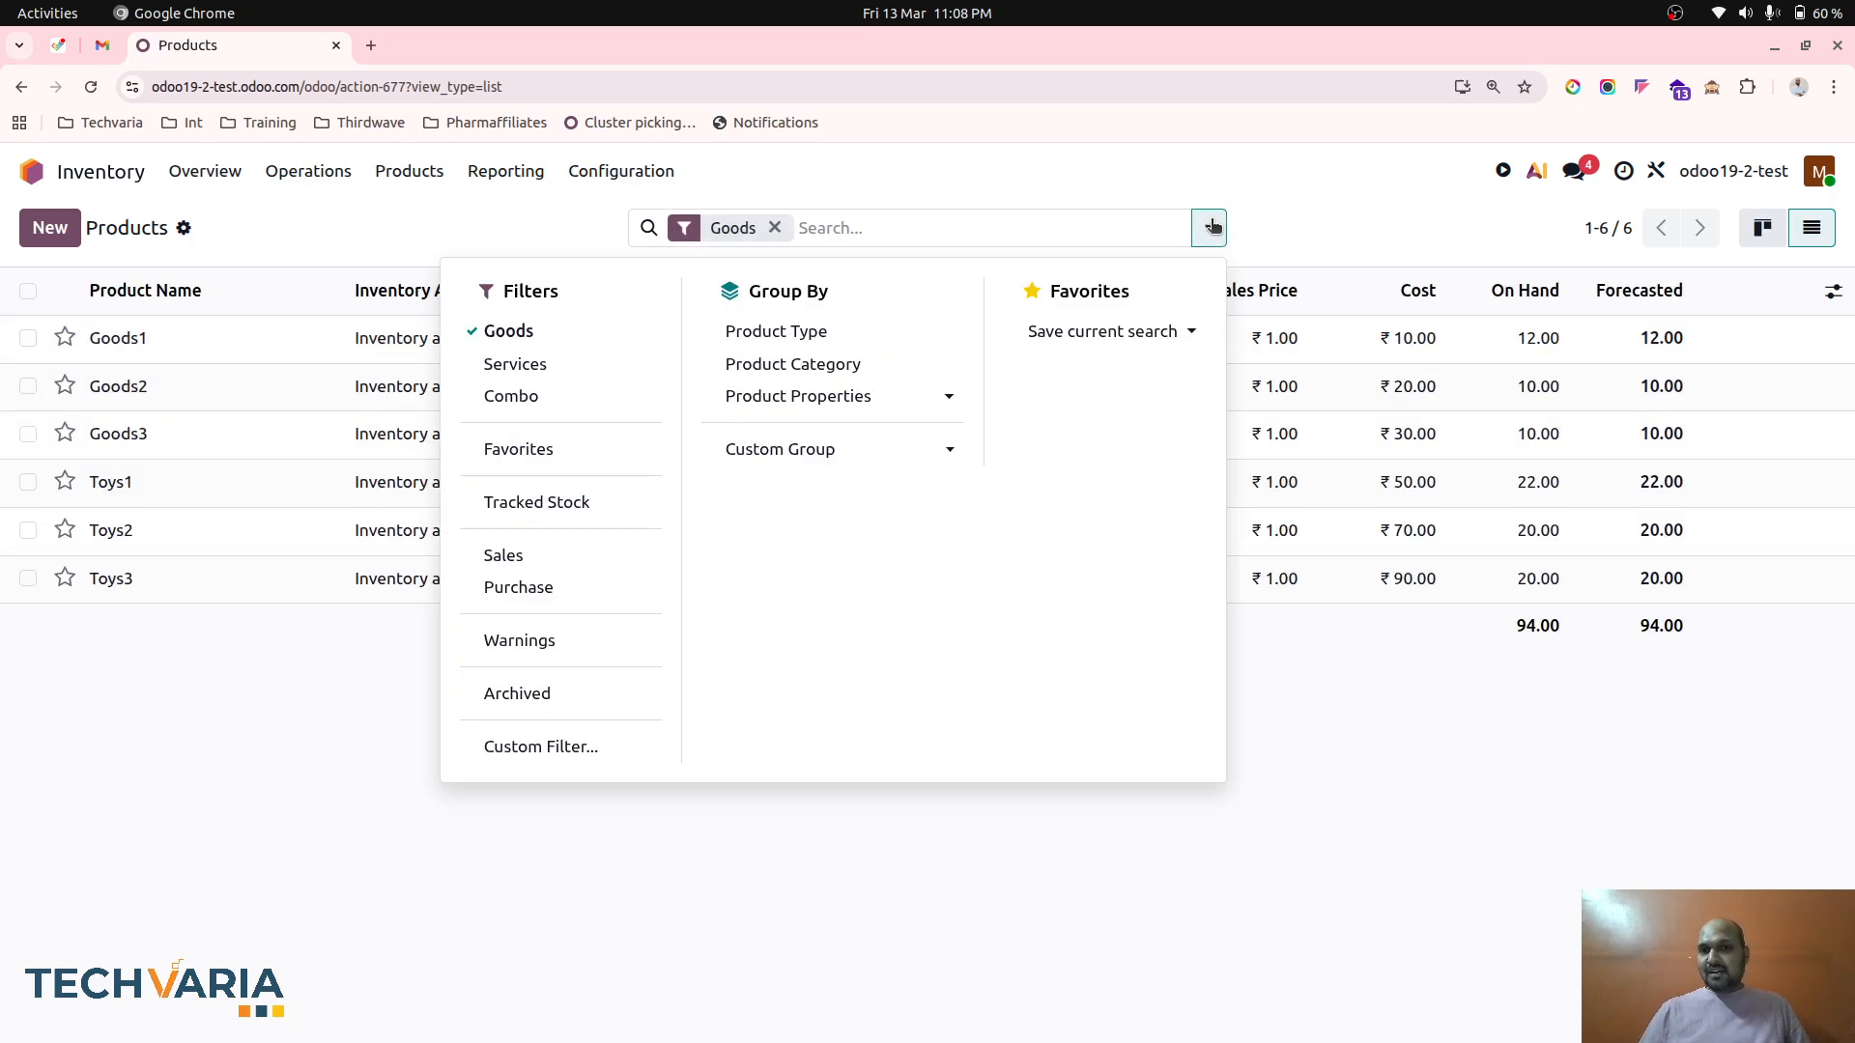
pyautogui.click(887, 366)
pyautogui.click(157, 337)
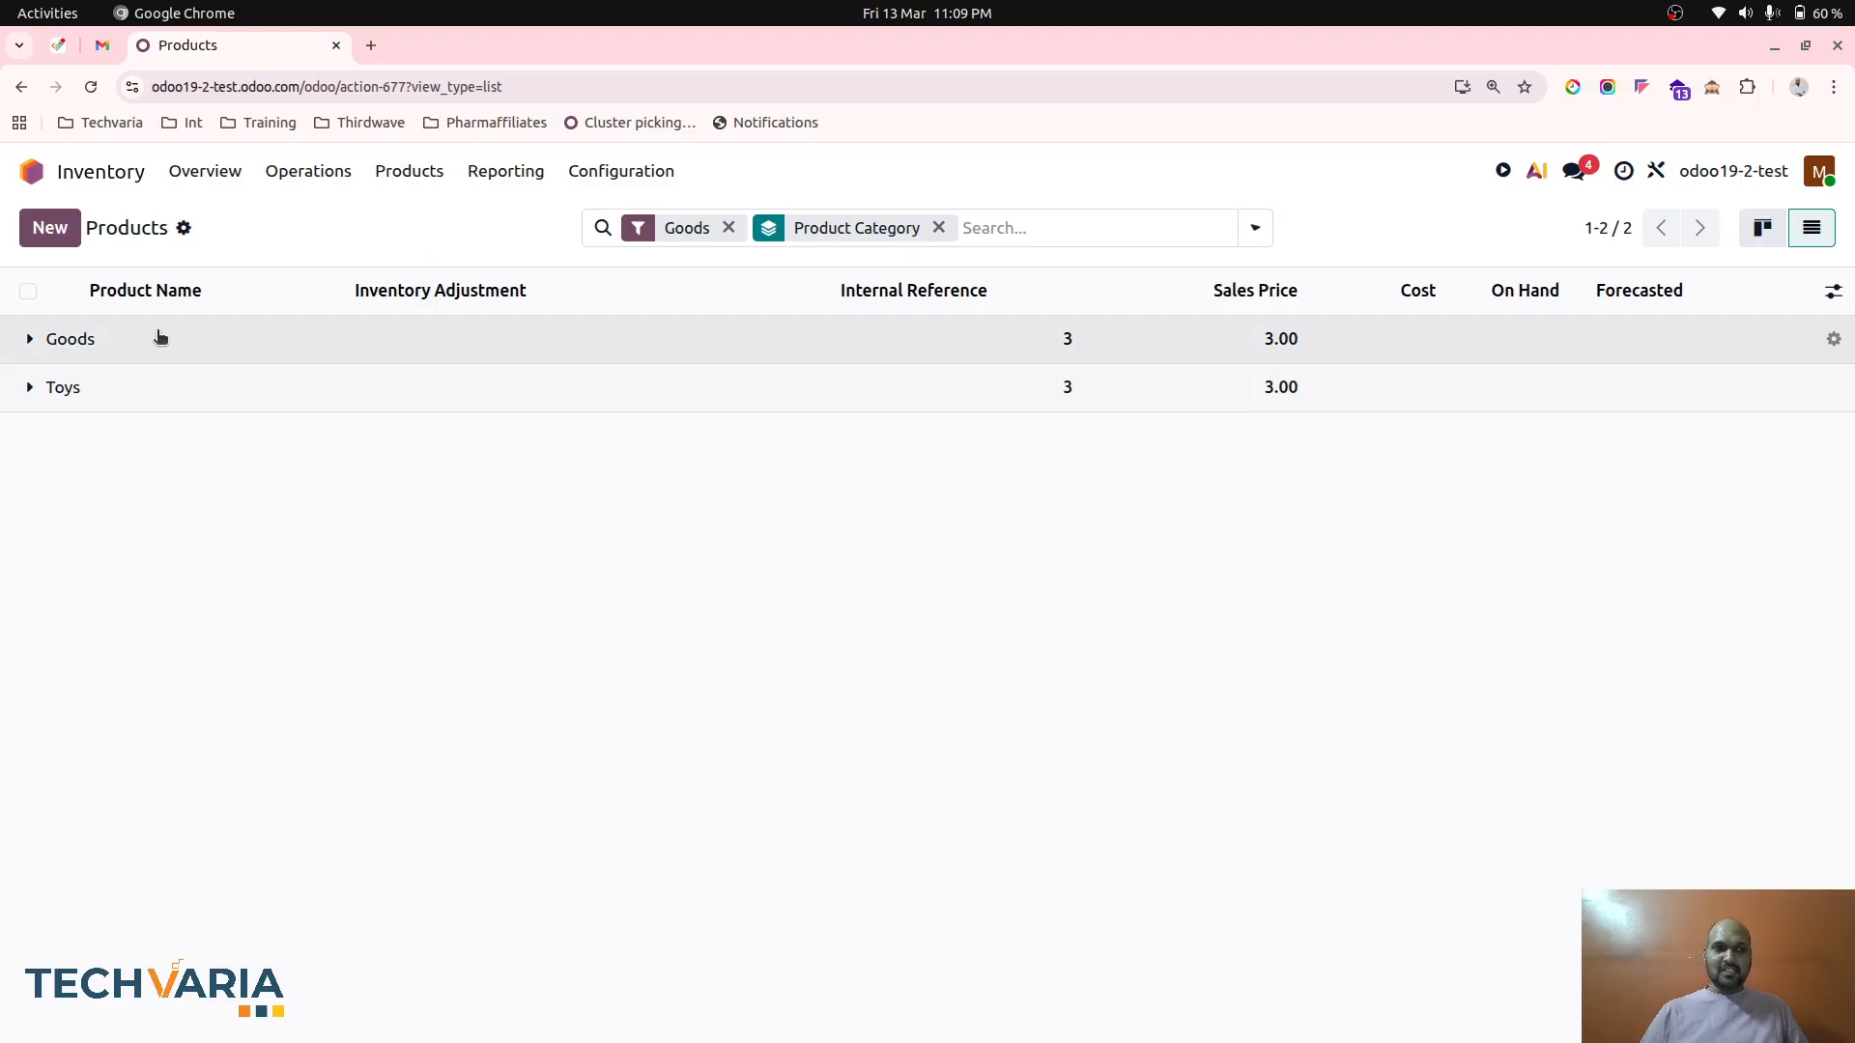
pyautogui.click(85, 529)
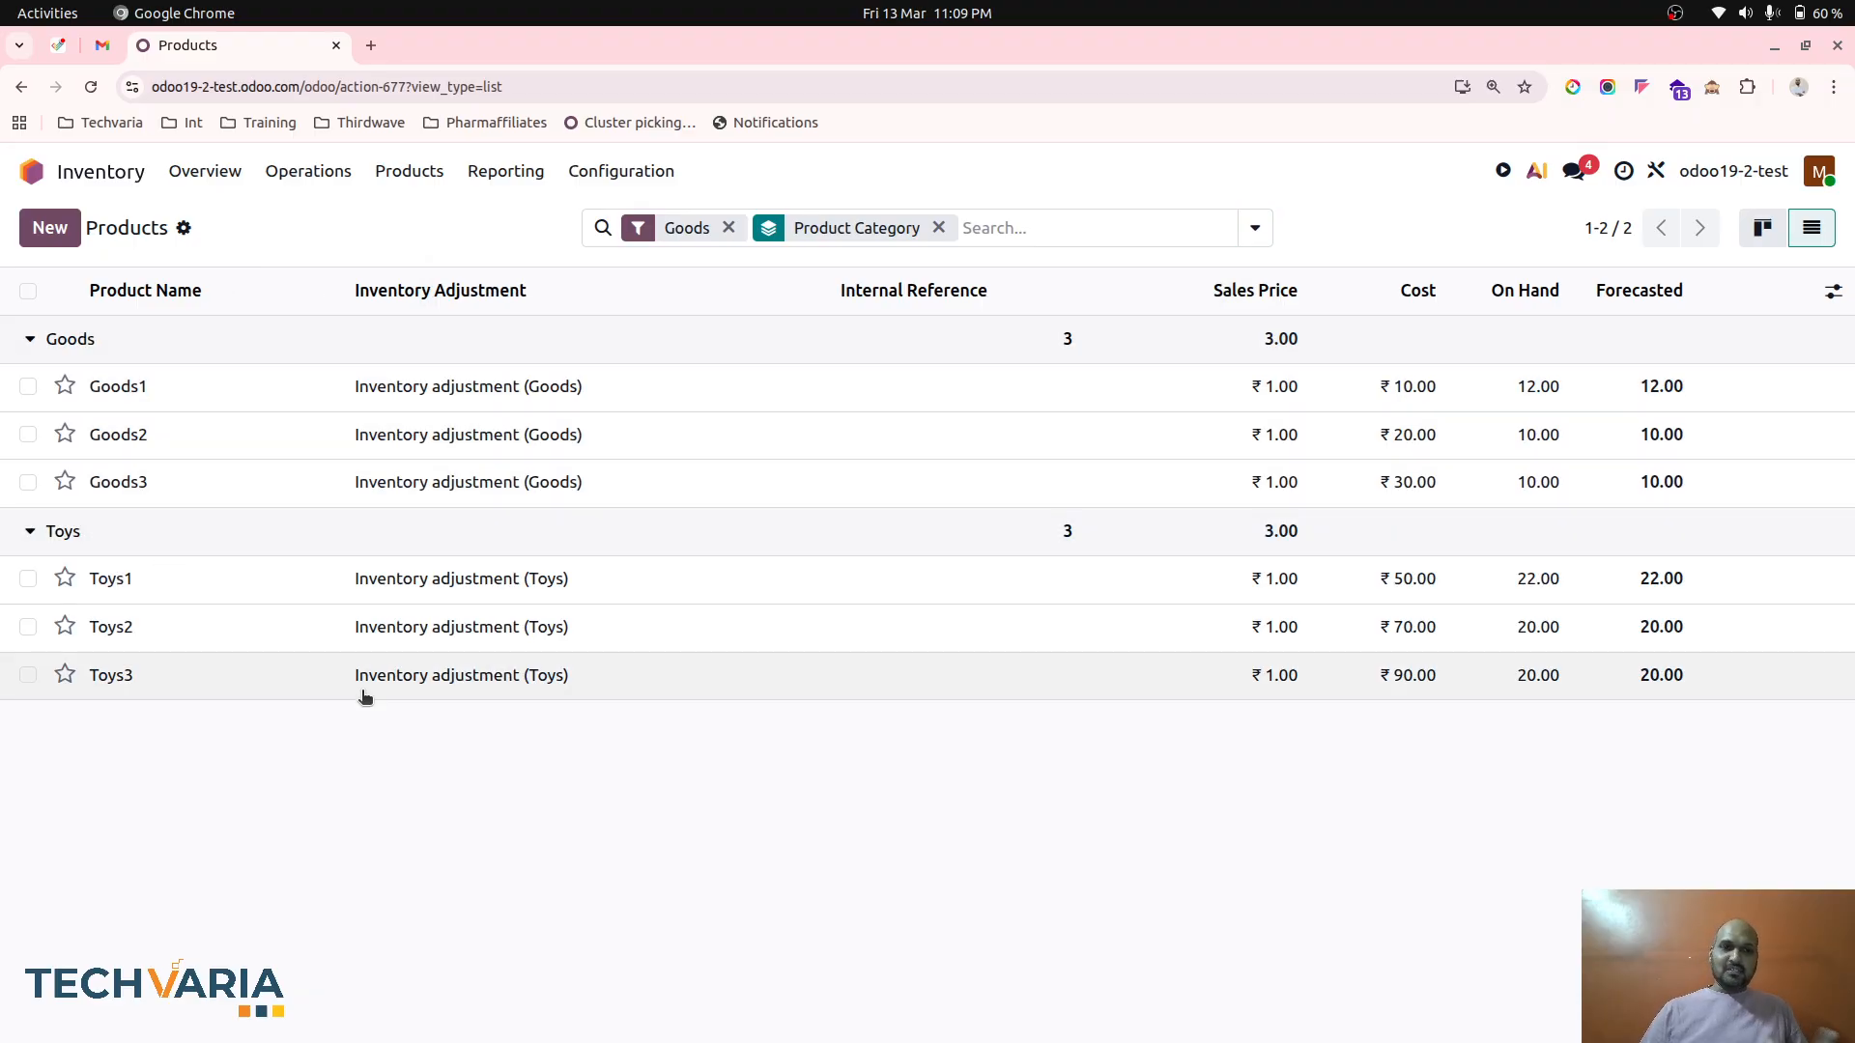
# Step: Collapse the Toys group and set the inventory adjustment location of all three Goods products to Inventory adjustment (Toys) in one bulk edit
pyautogui.click(39, 530)
pyautogui.click(28, 290)
pyautogui.click(478, 385)
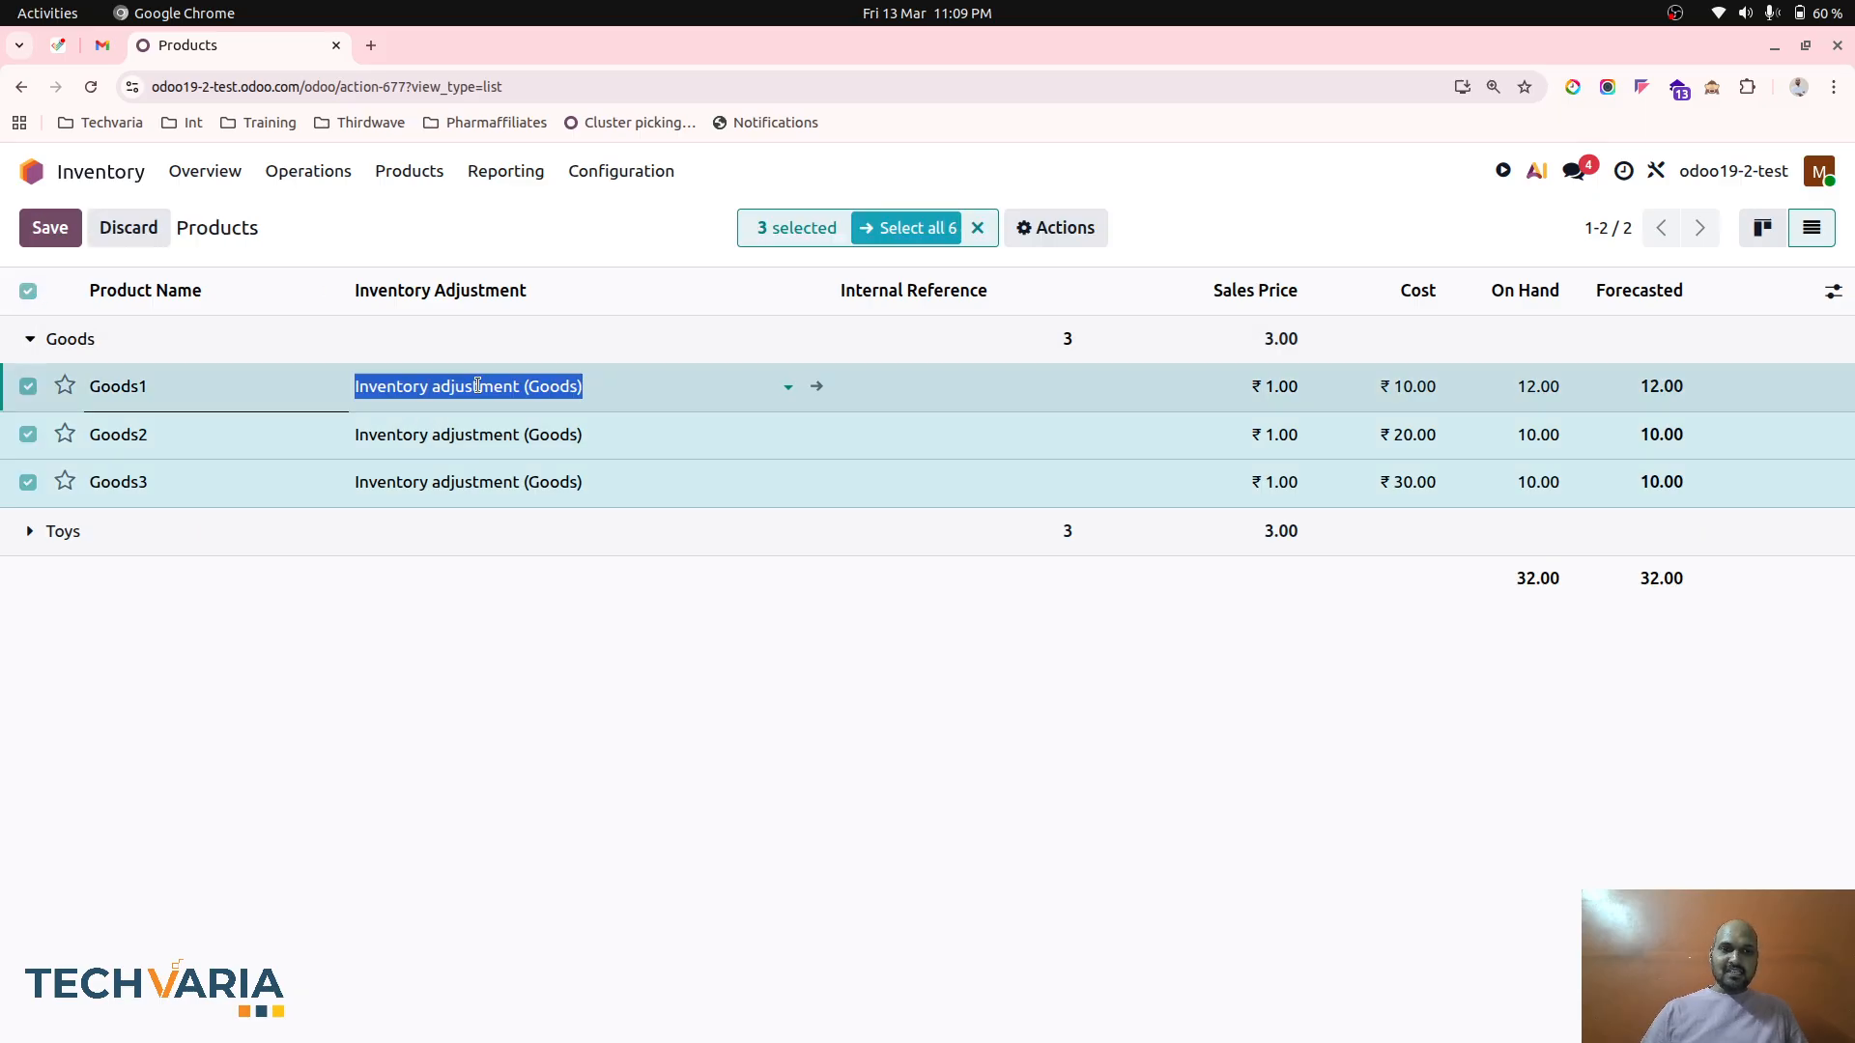
pyautogui.write('inve')
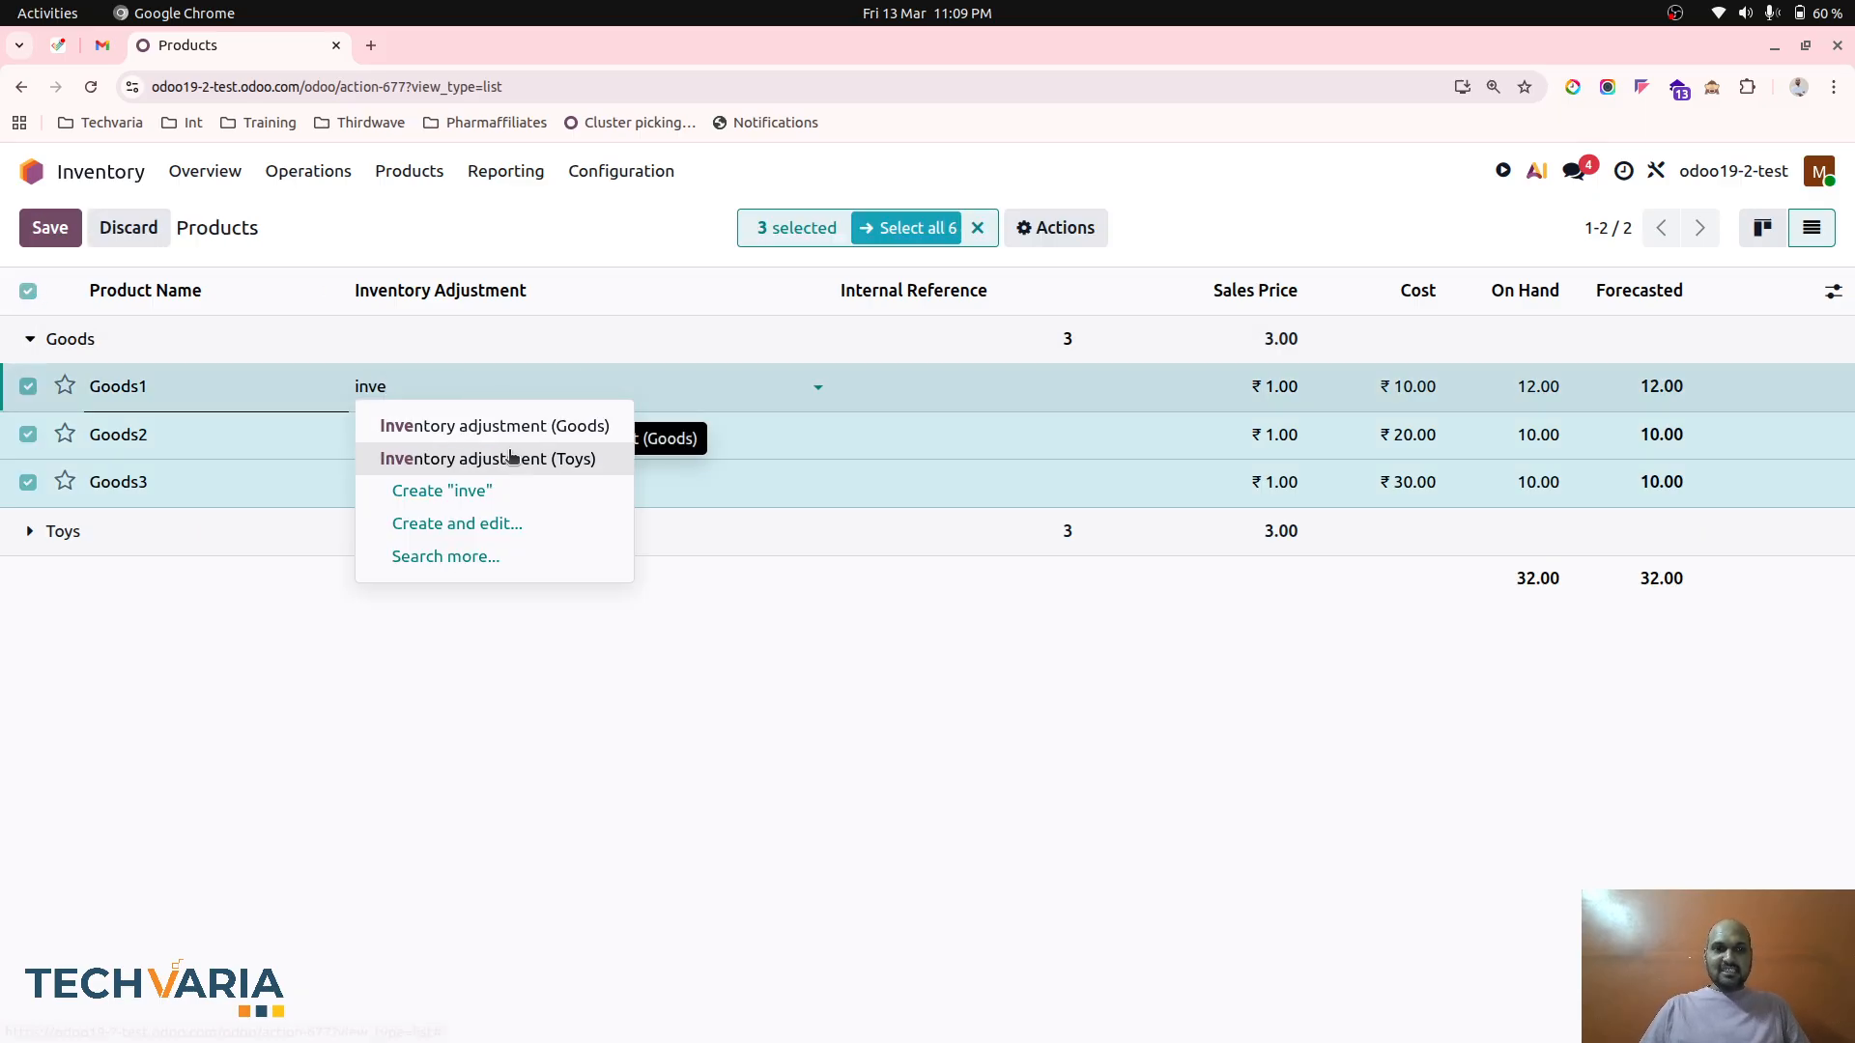
pyautogui.click(518, 455)
pyautogui.click(624, 696)
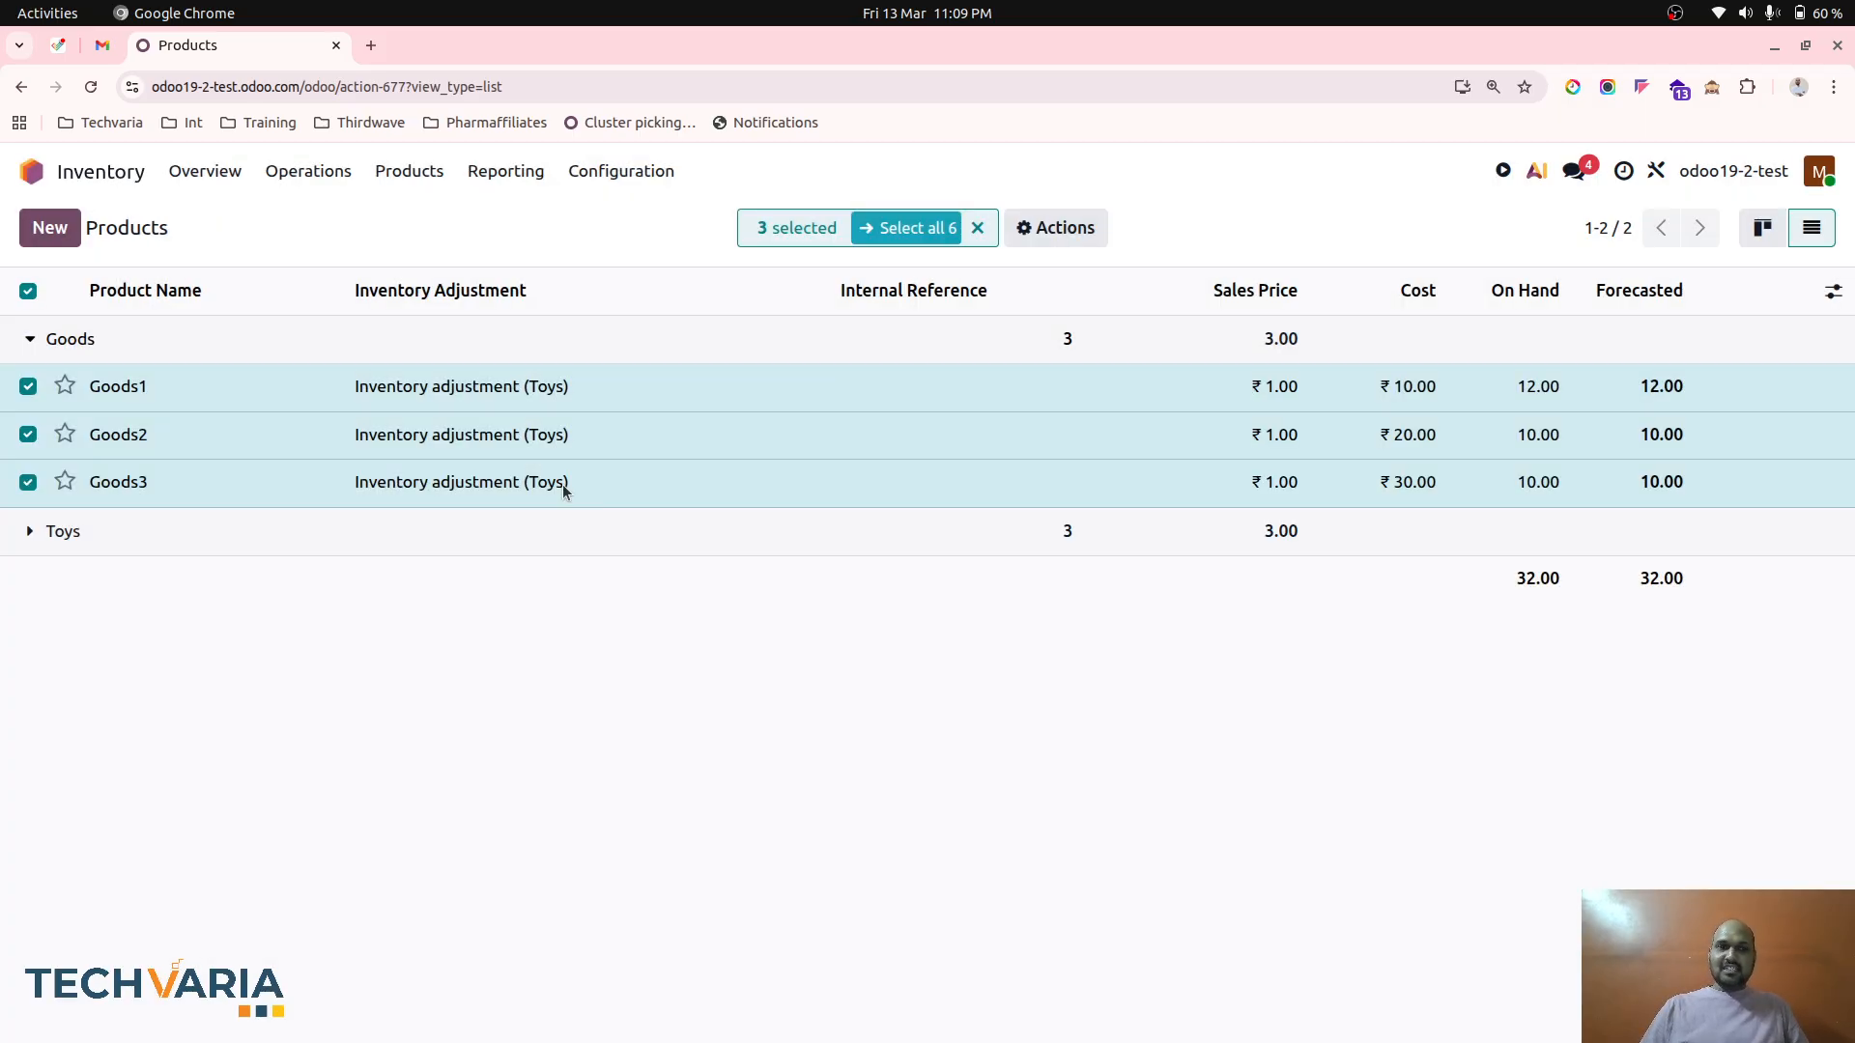
pyautogui.click(28, 290)
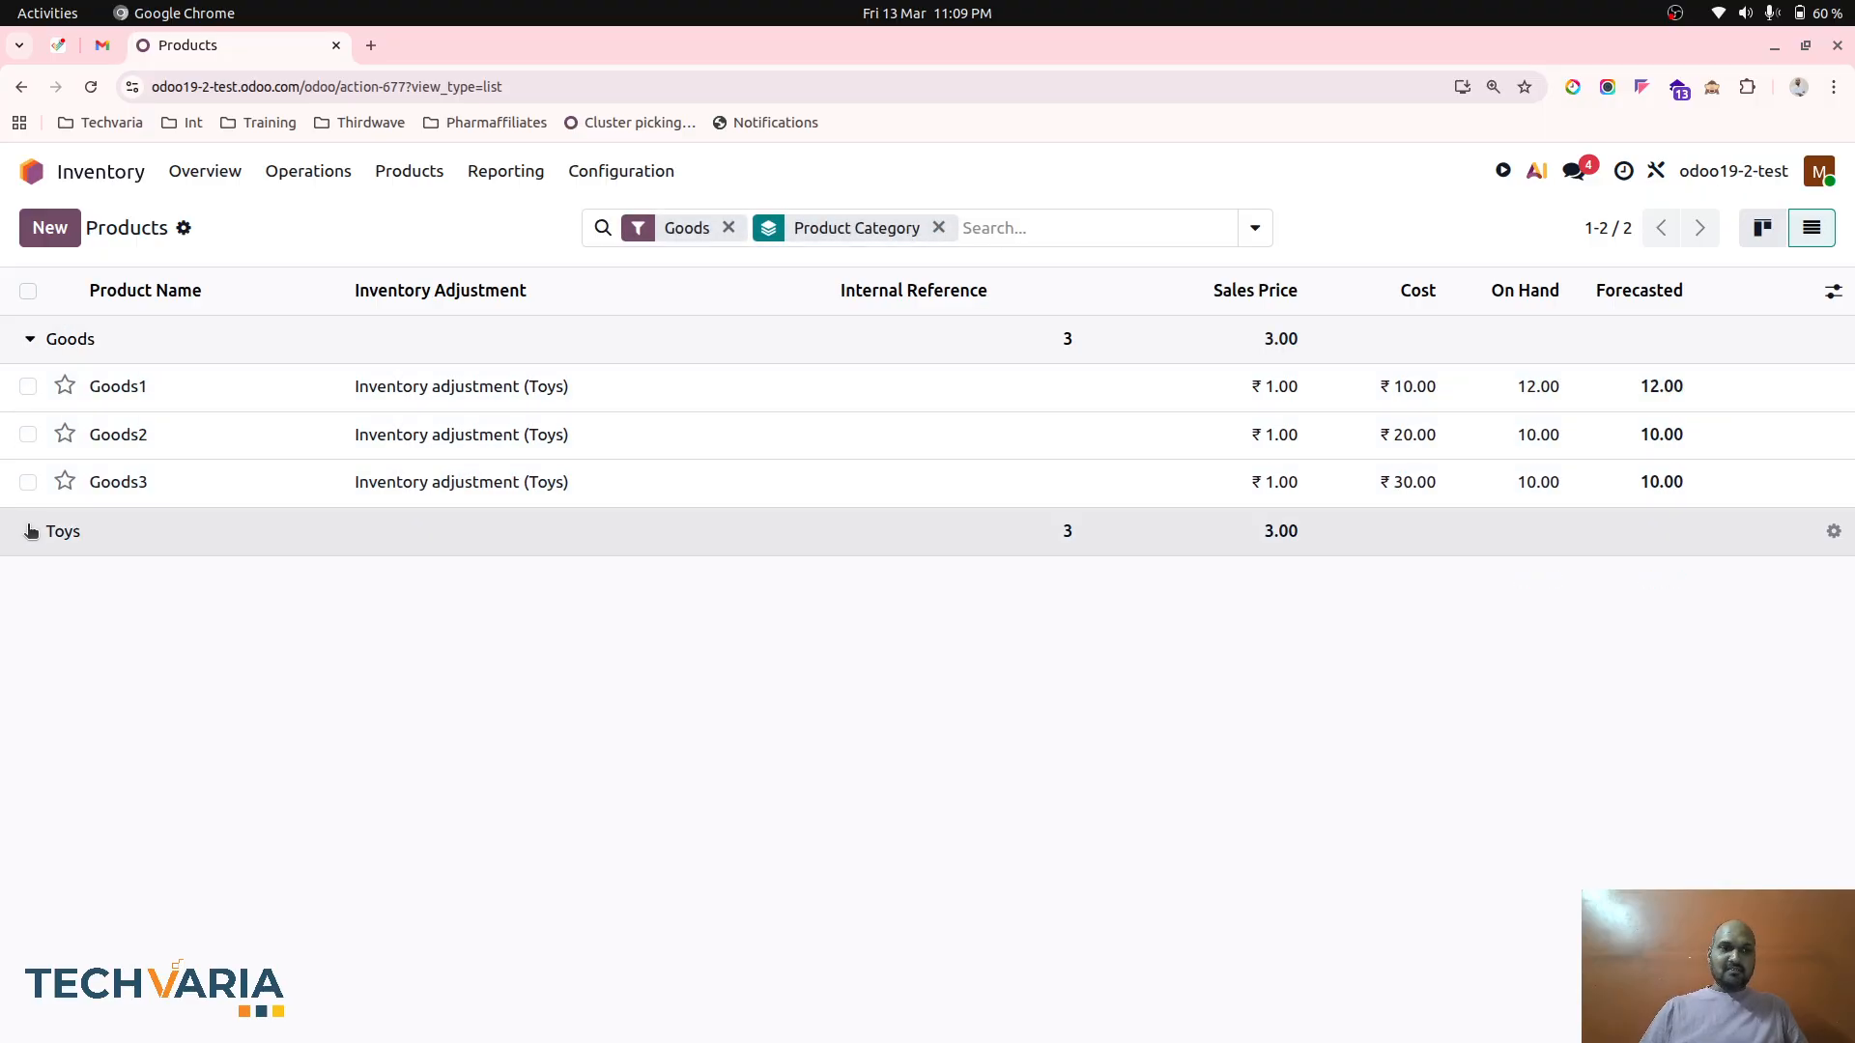
# Step: Expand only the Toys group and bulk-set the inventory adjustment location of its three products to Inventory adjustment (Goods)
pyautogui.click(30, 530)
pyautogui.click(30, 333)
pyautogui.click(28, 289)
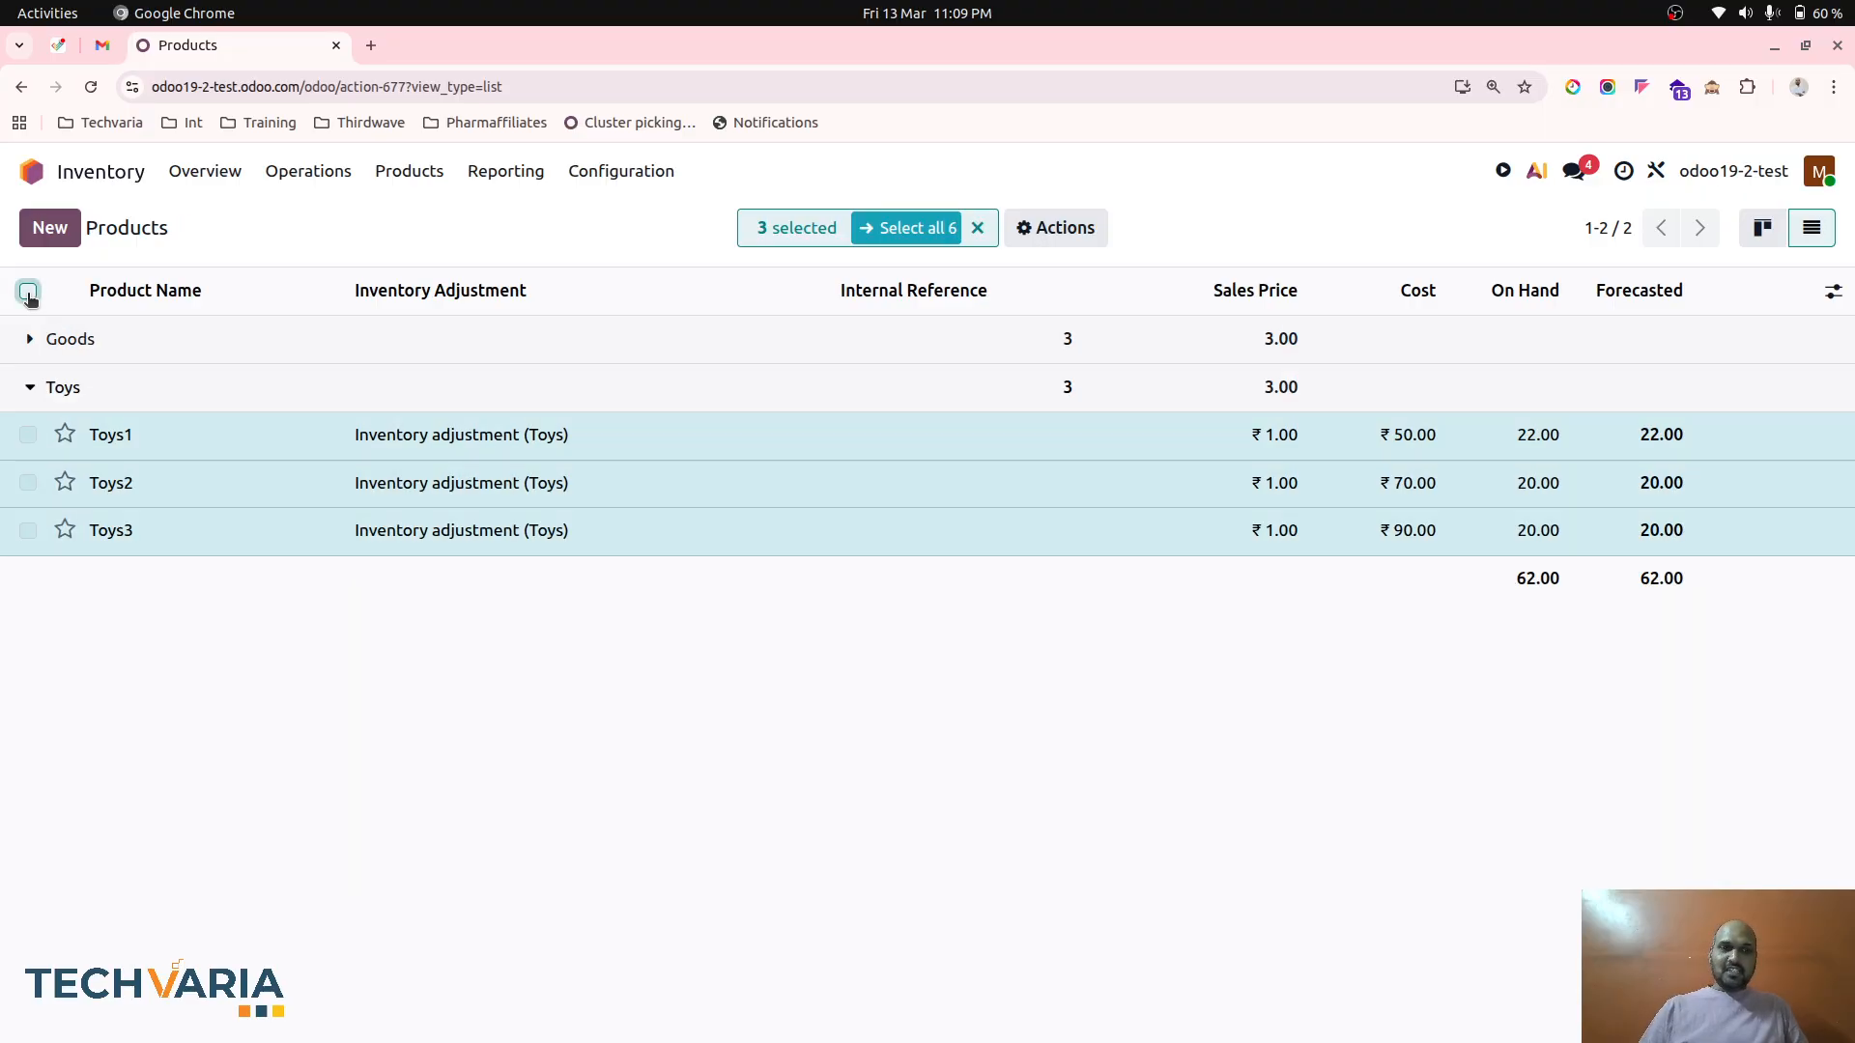
pyautogui.click(509, 455)
pyautogui.write('inve')
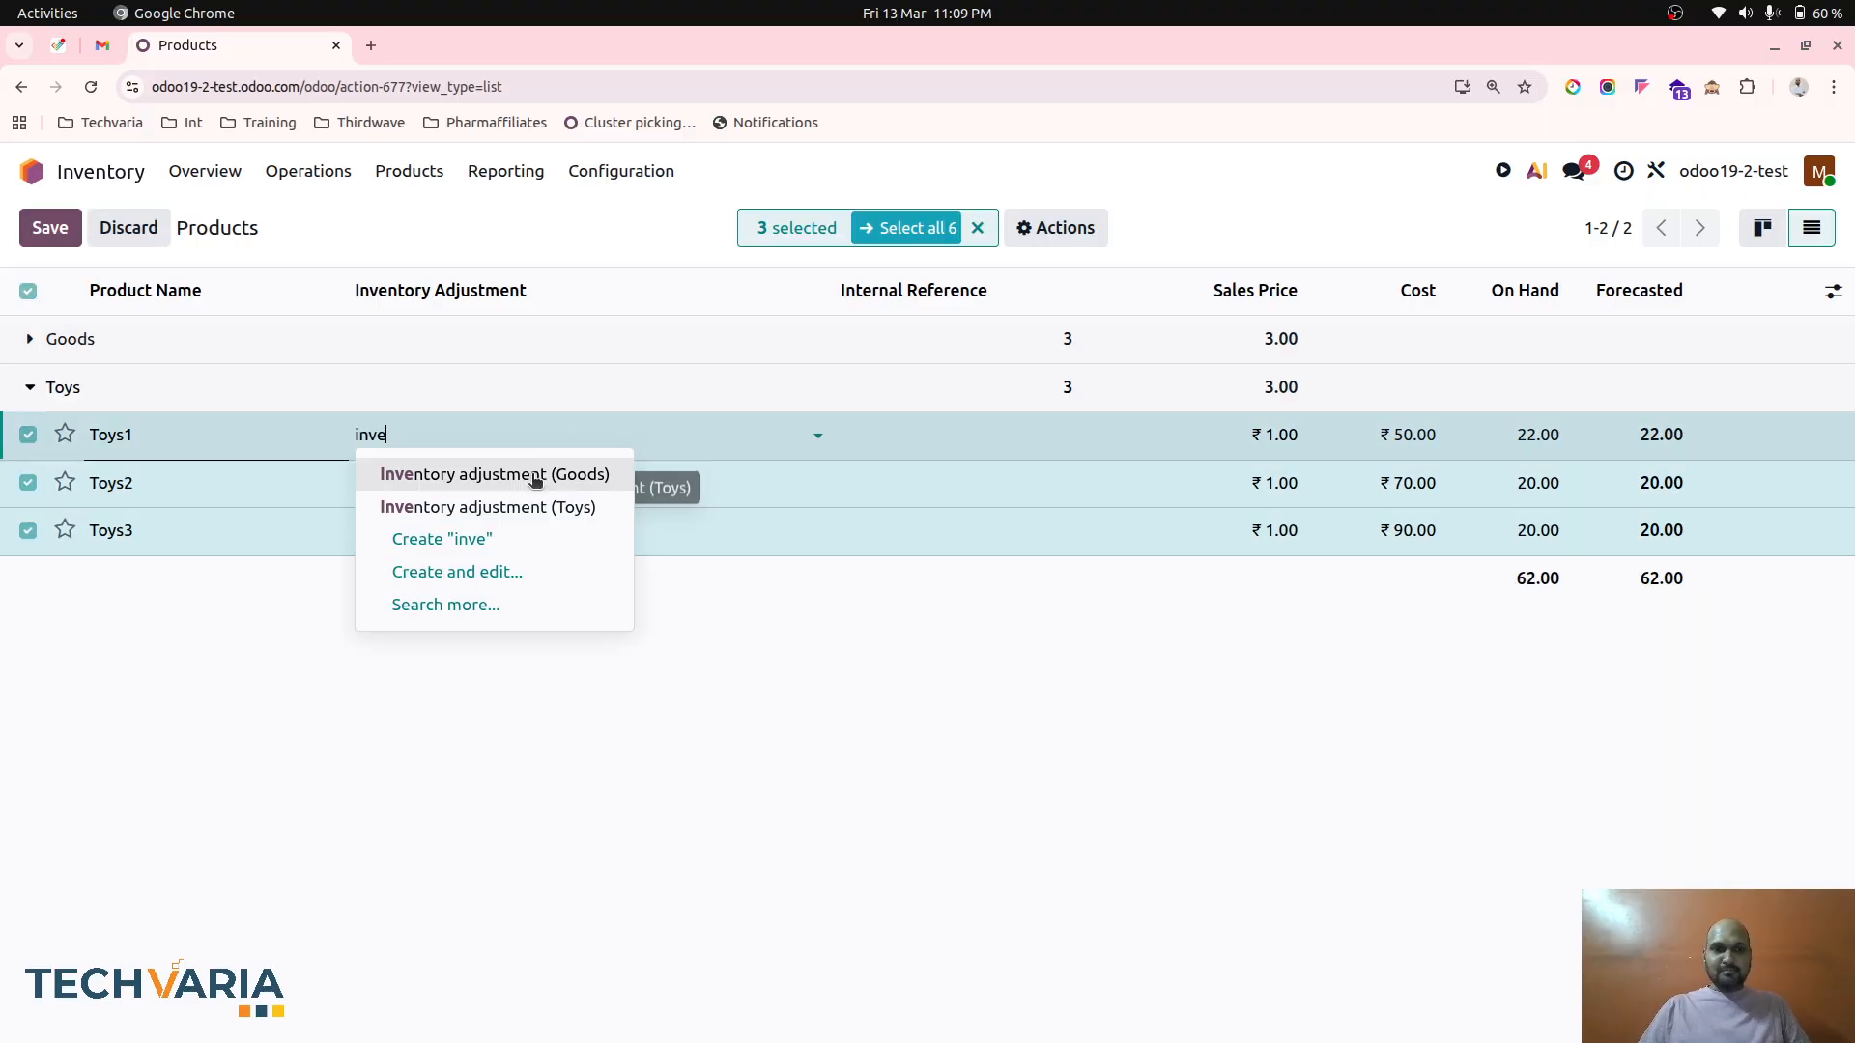
pyautogui.click(552, 474)
pyautogui.click(626, 695)
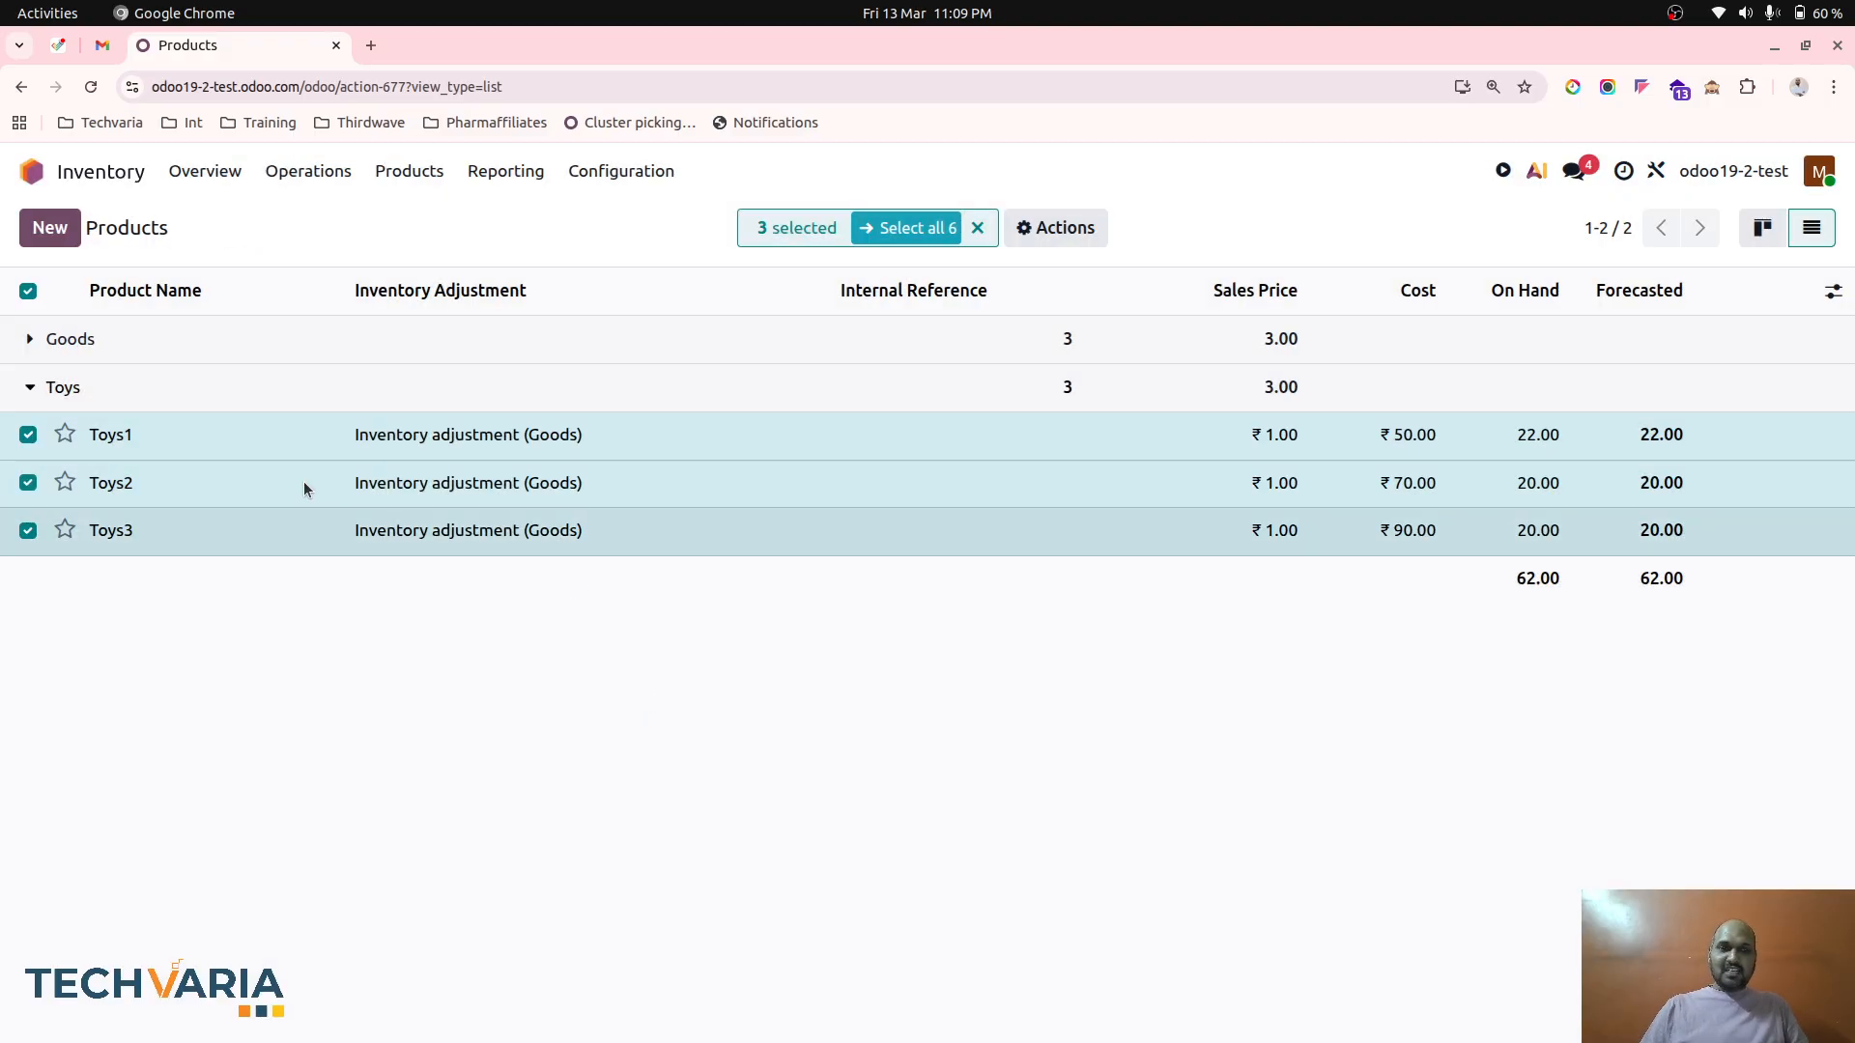
# Step: Expand the Goods group, select all six products, and bulk-set their inventory adjustment location to Inventory adjustment (Goods)
pyautogui.click(29, 340)
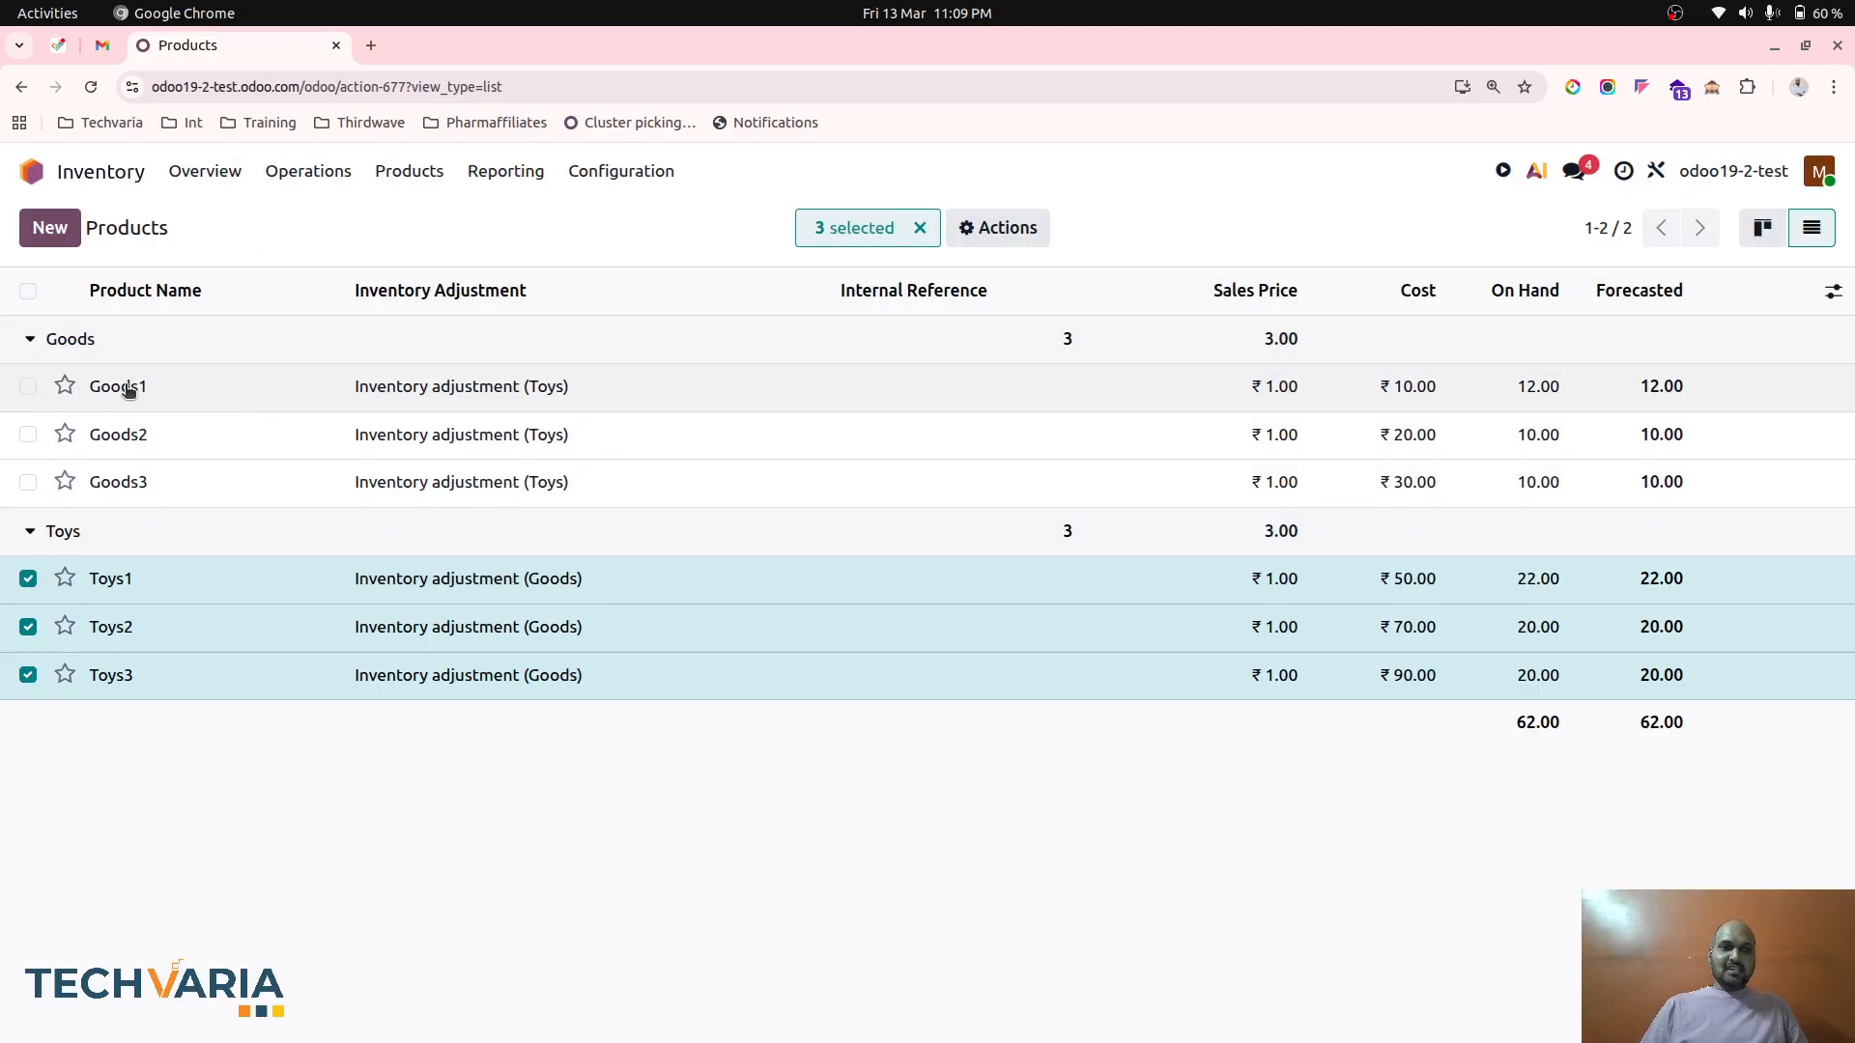
pyautogui.click(29, 290)
pyautogui.click(437, 387)
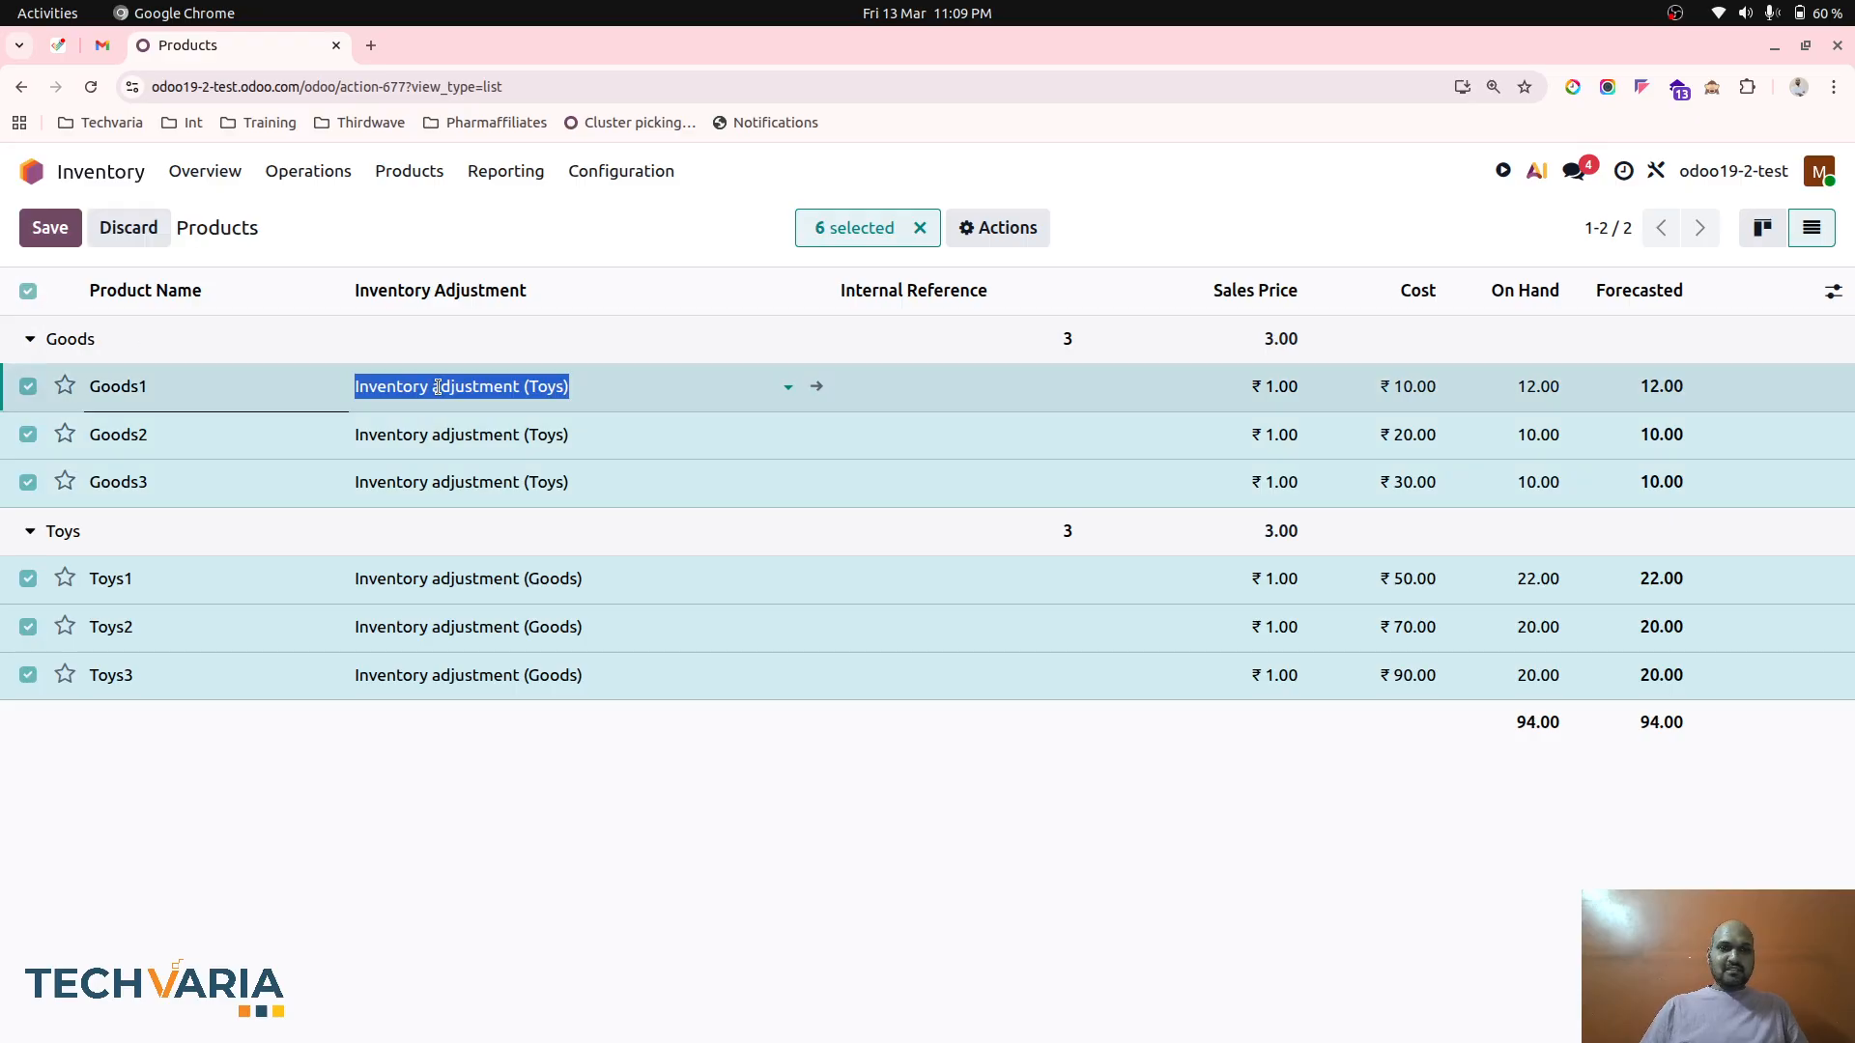
pyautogui.write('inve')
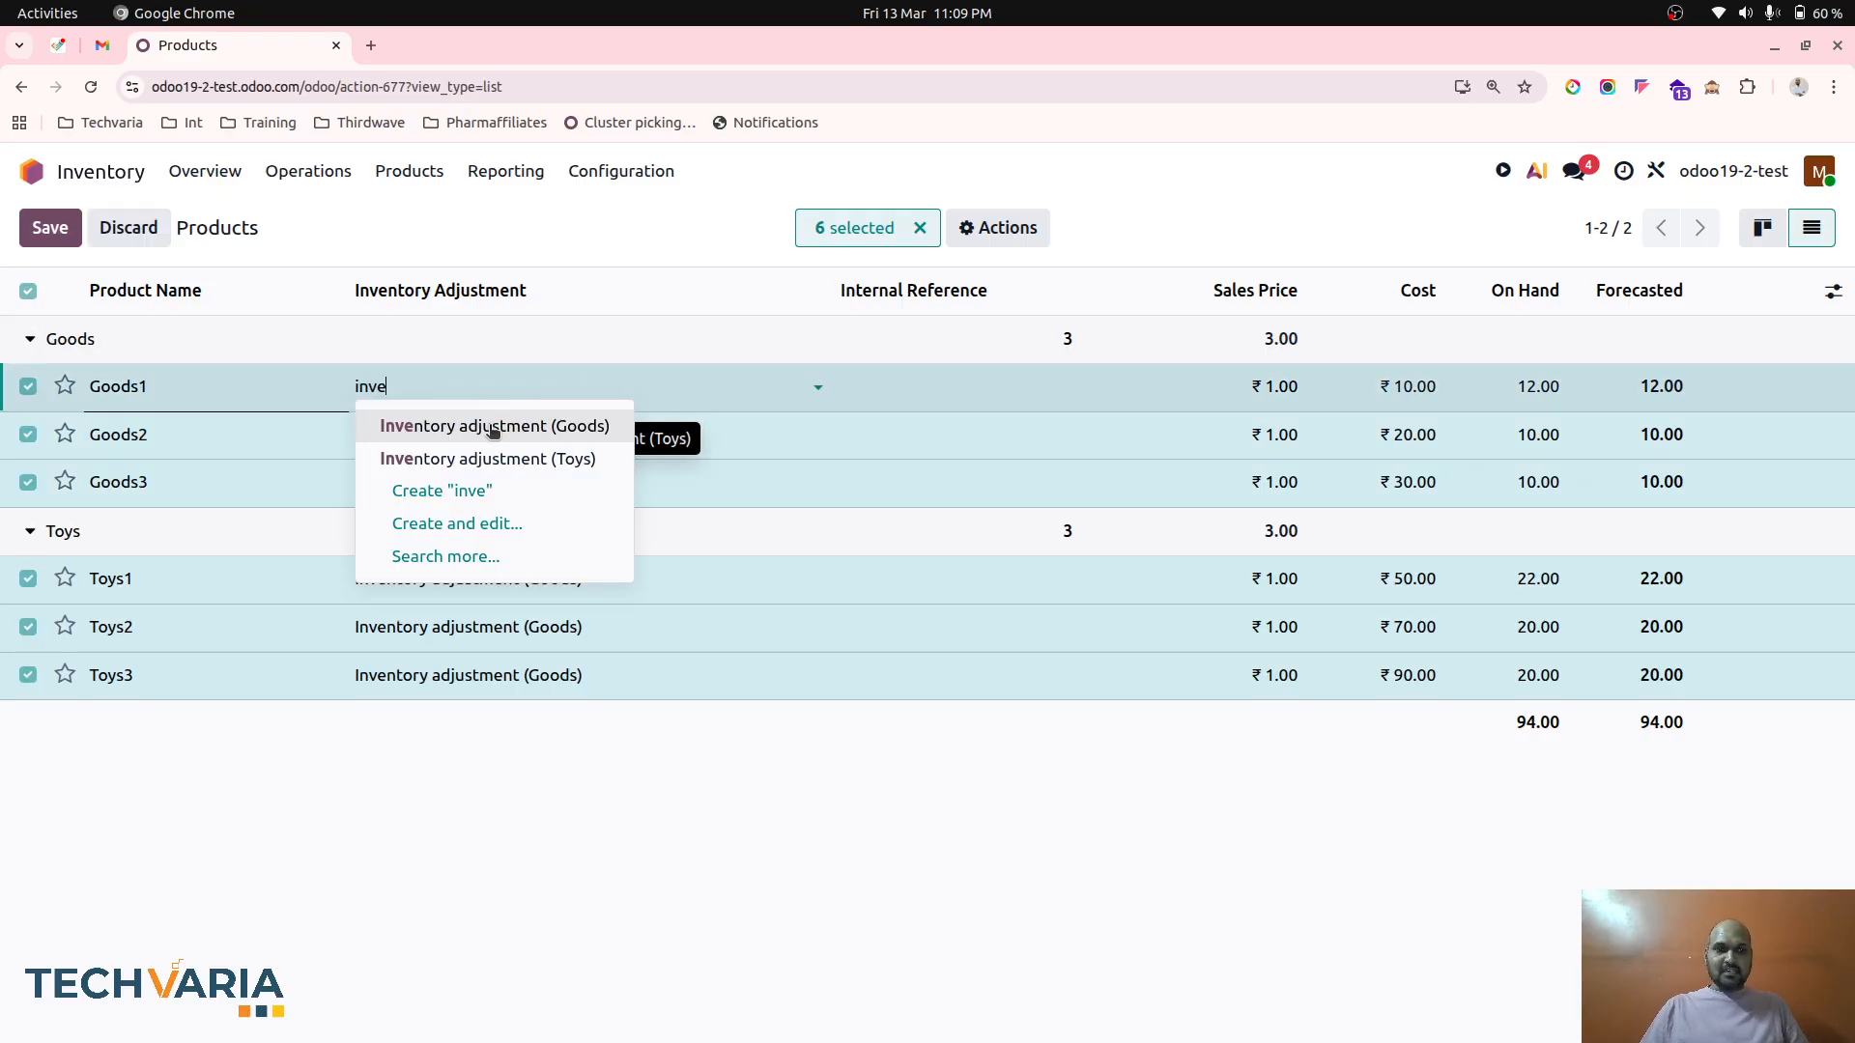
pyautogui.click(449, 430)
pyautogui.click(624, 696)
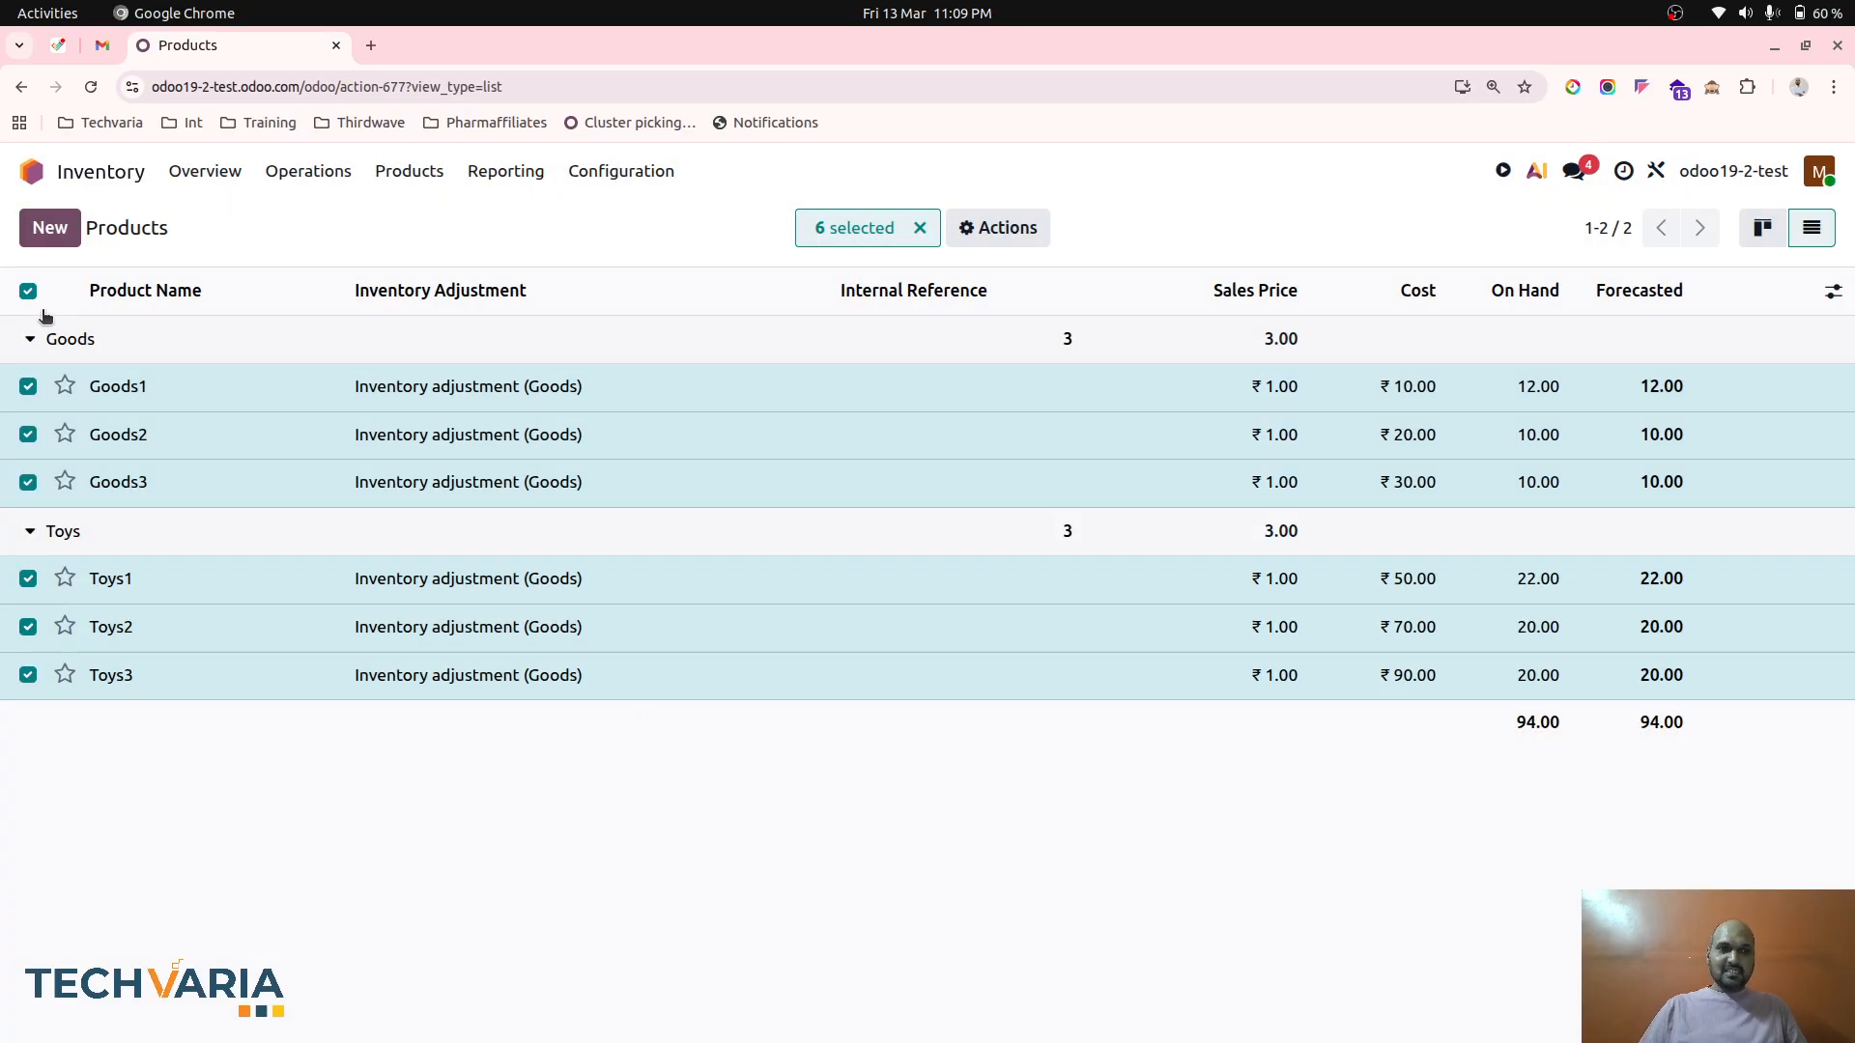
# Step: Collapse the Goods group, bulk-set the three Toys products' location to Inventory adjustment (Toys), and clear the selection
pyautogui.click(40, 338)
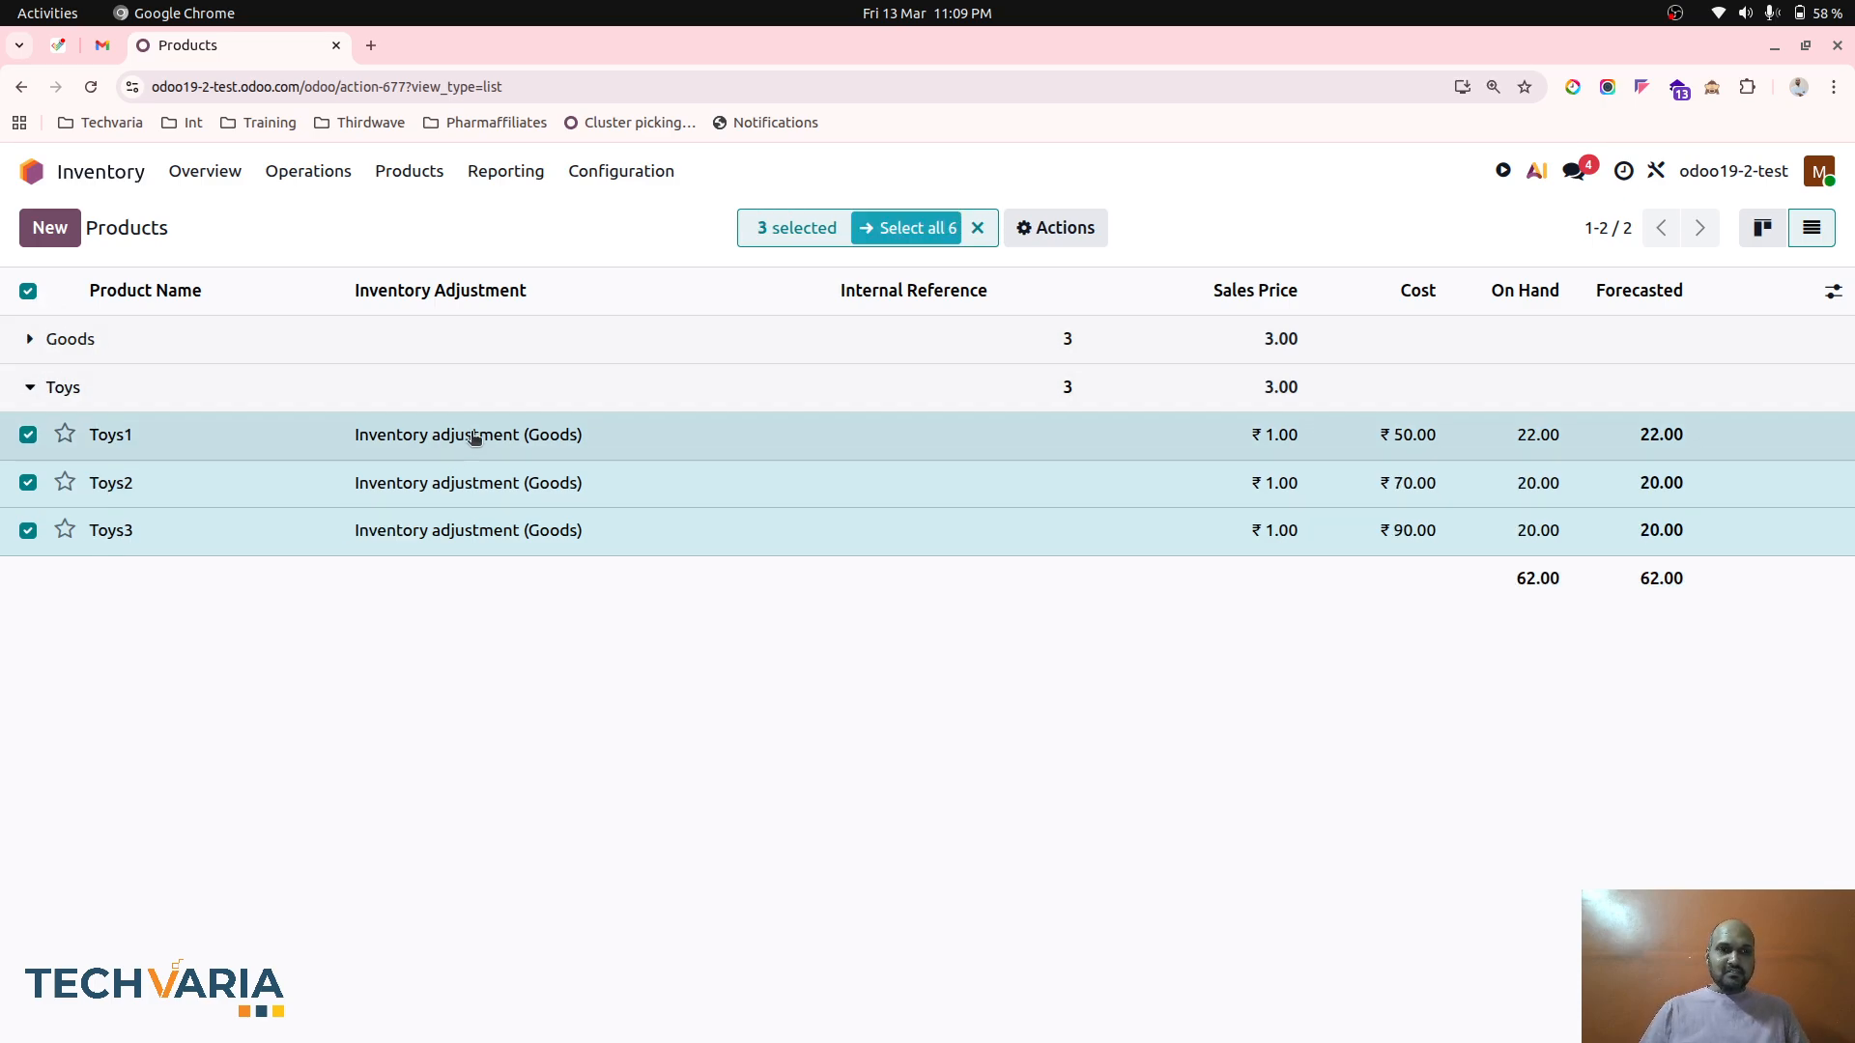
pyautogui.click(474, 438)
pyautogui.write('inve')
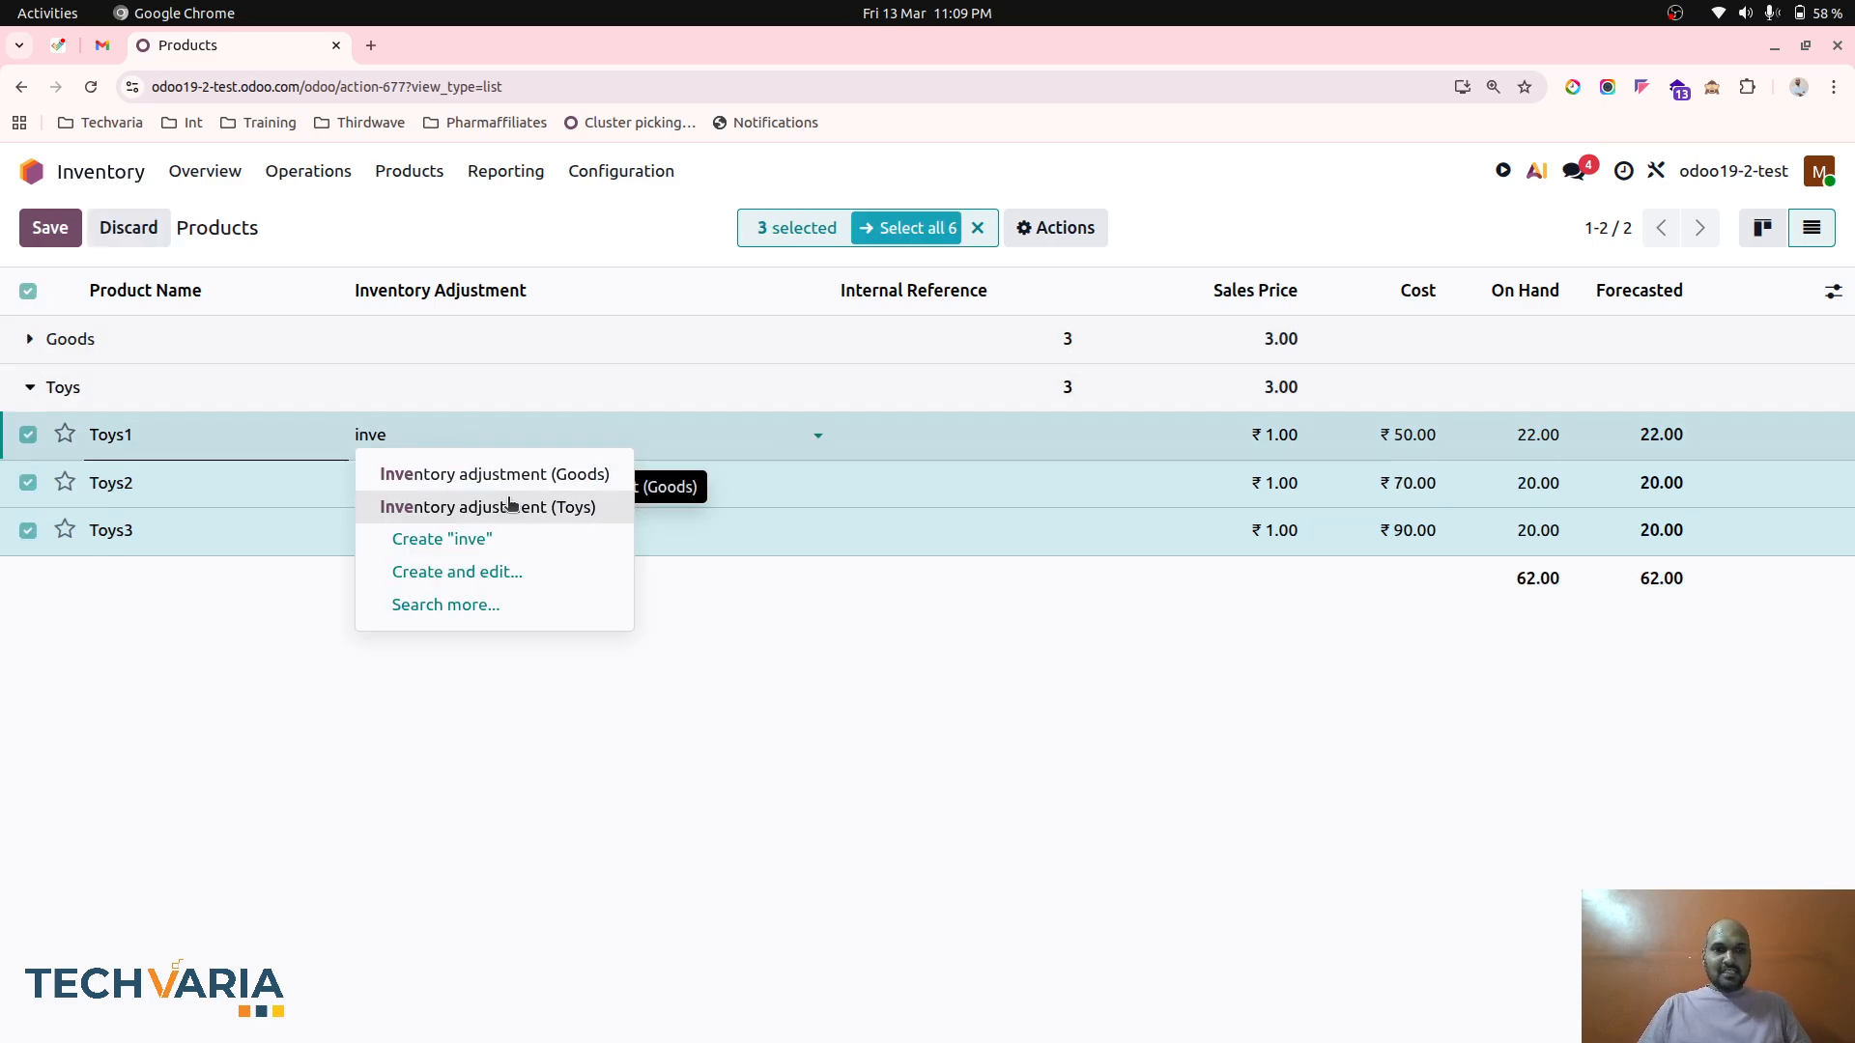
pyautogui.click(511, 507)
pyautogui.click(653, 698)
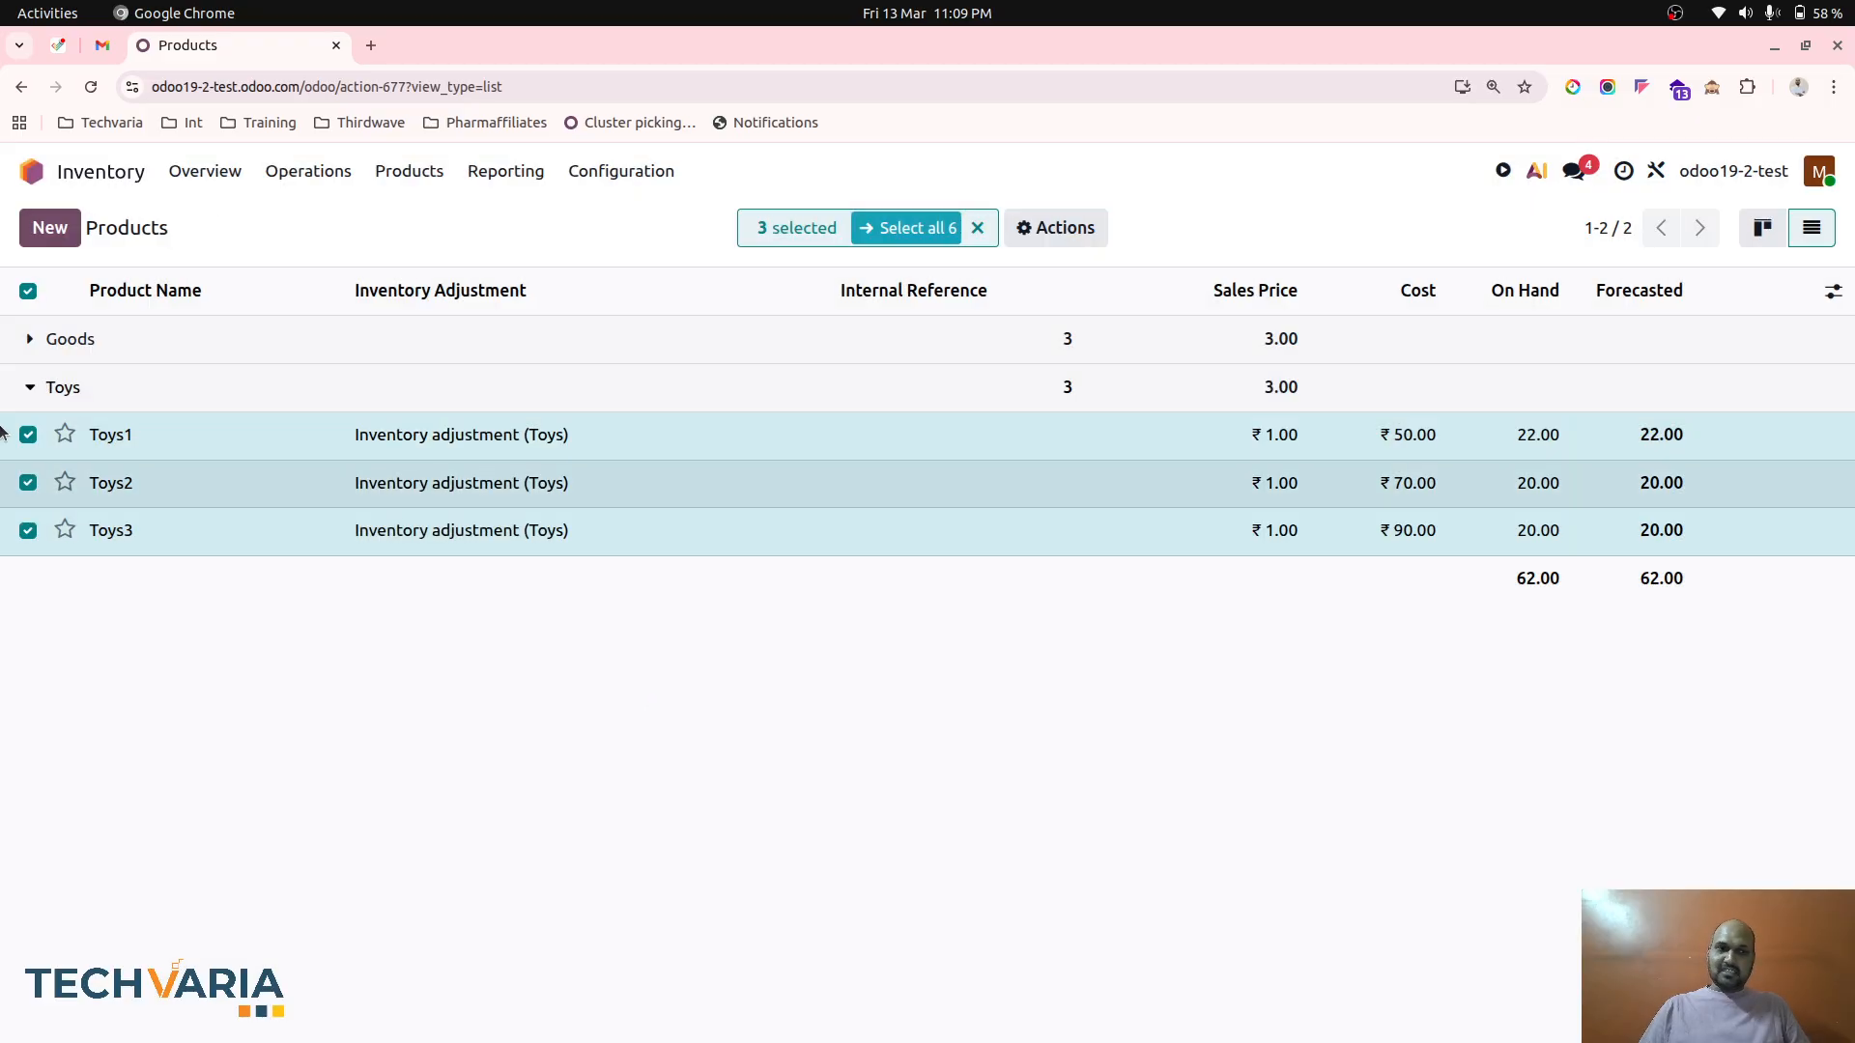
pyautogui.click(28, 290)
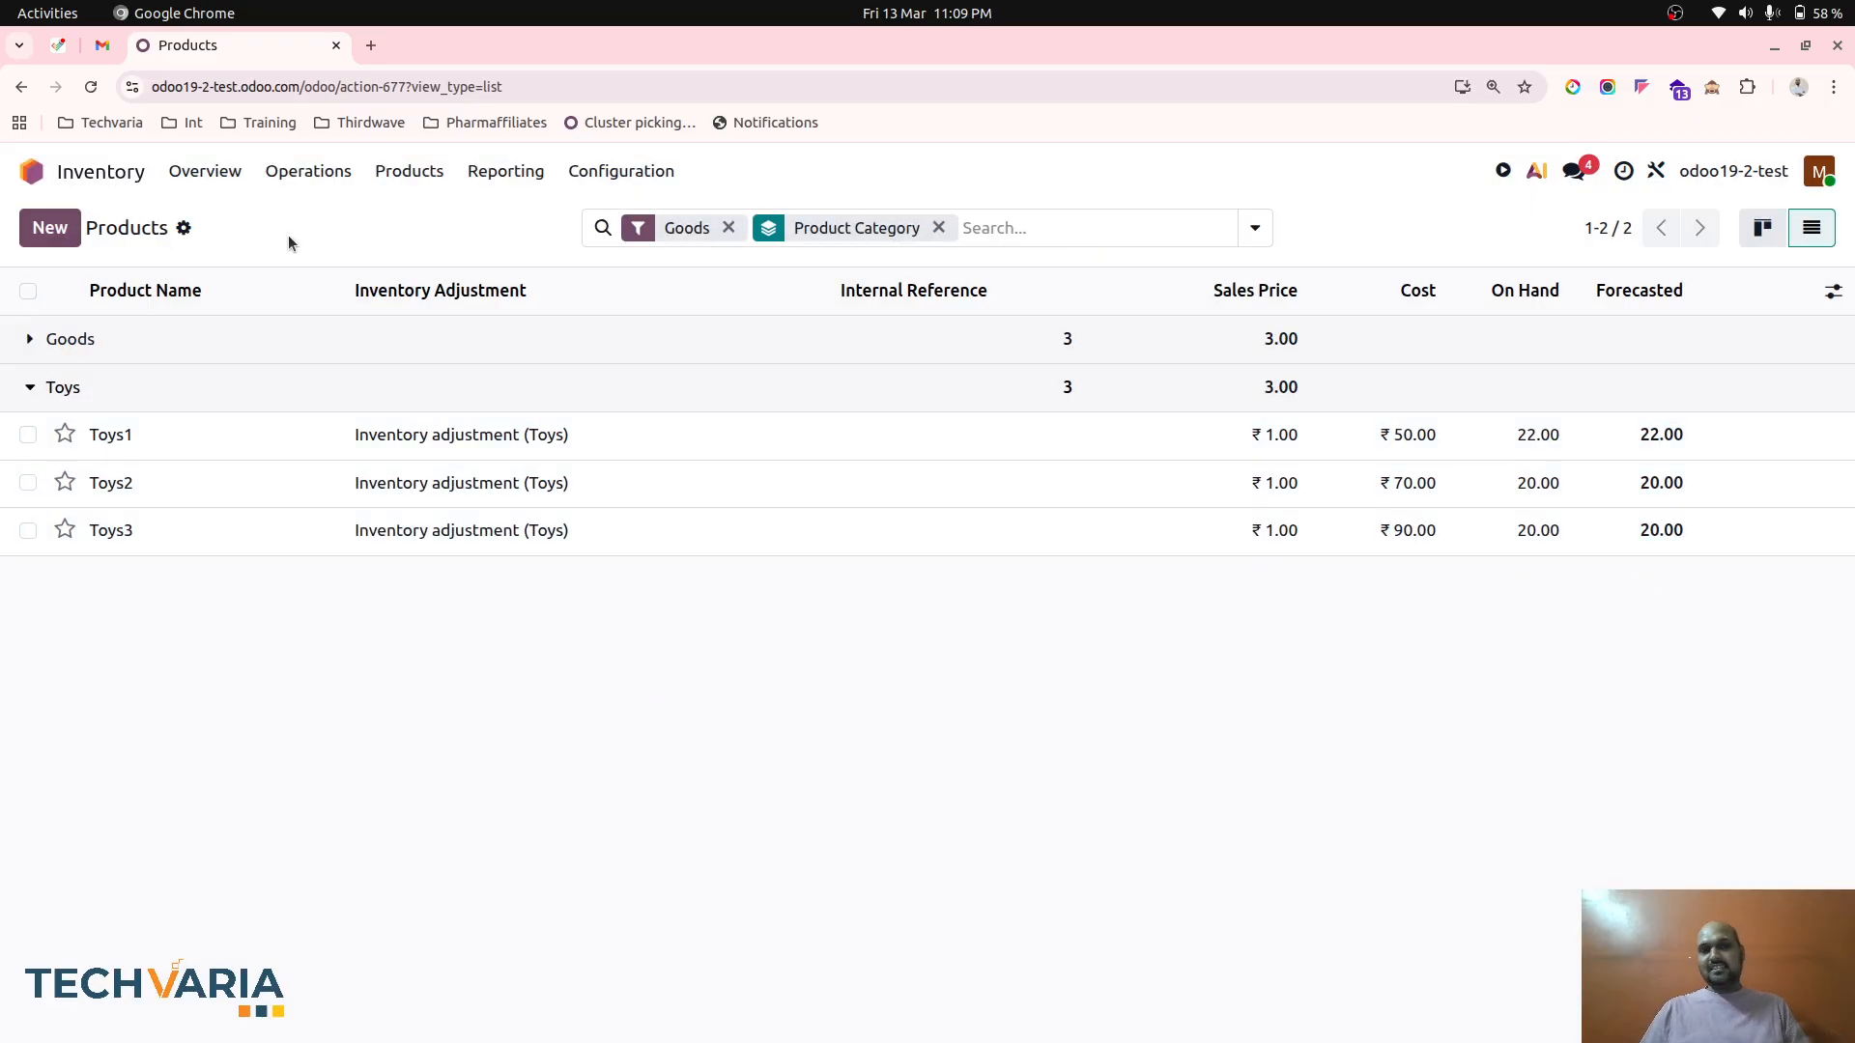
# Step: Open the Physical Inventory list and duplicate it in a second browser tab
pyautogui.click(317, 174)
pyautogui.click(373, 393)
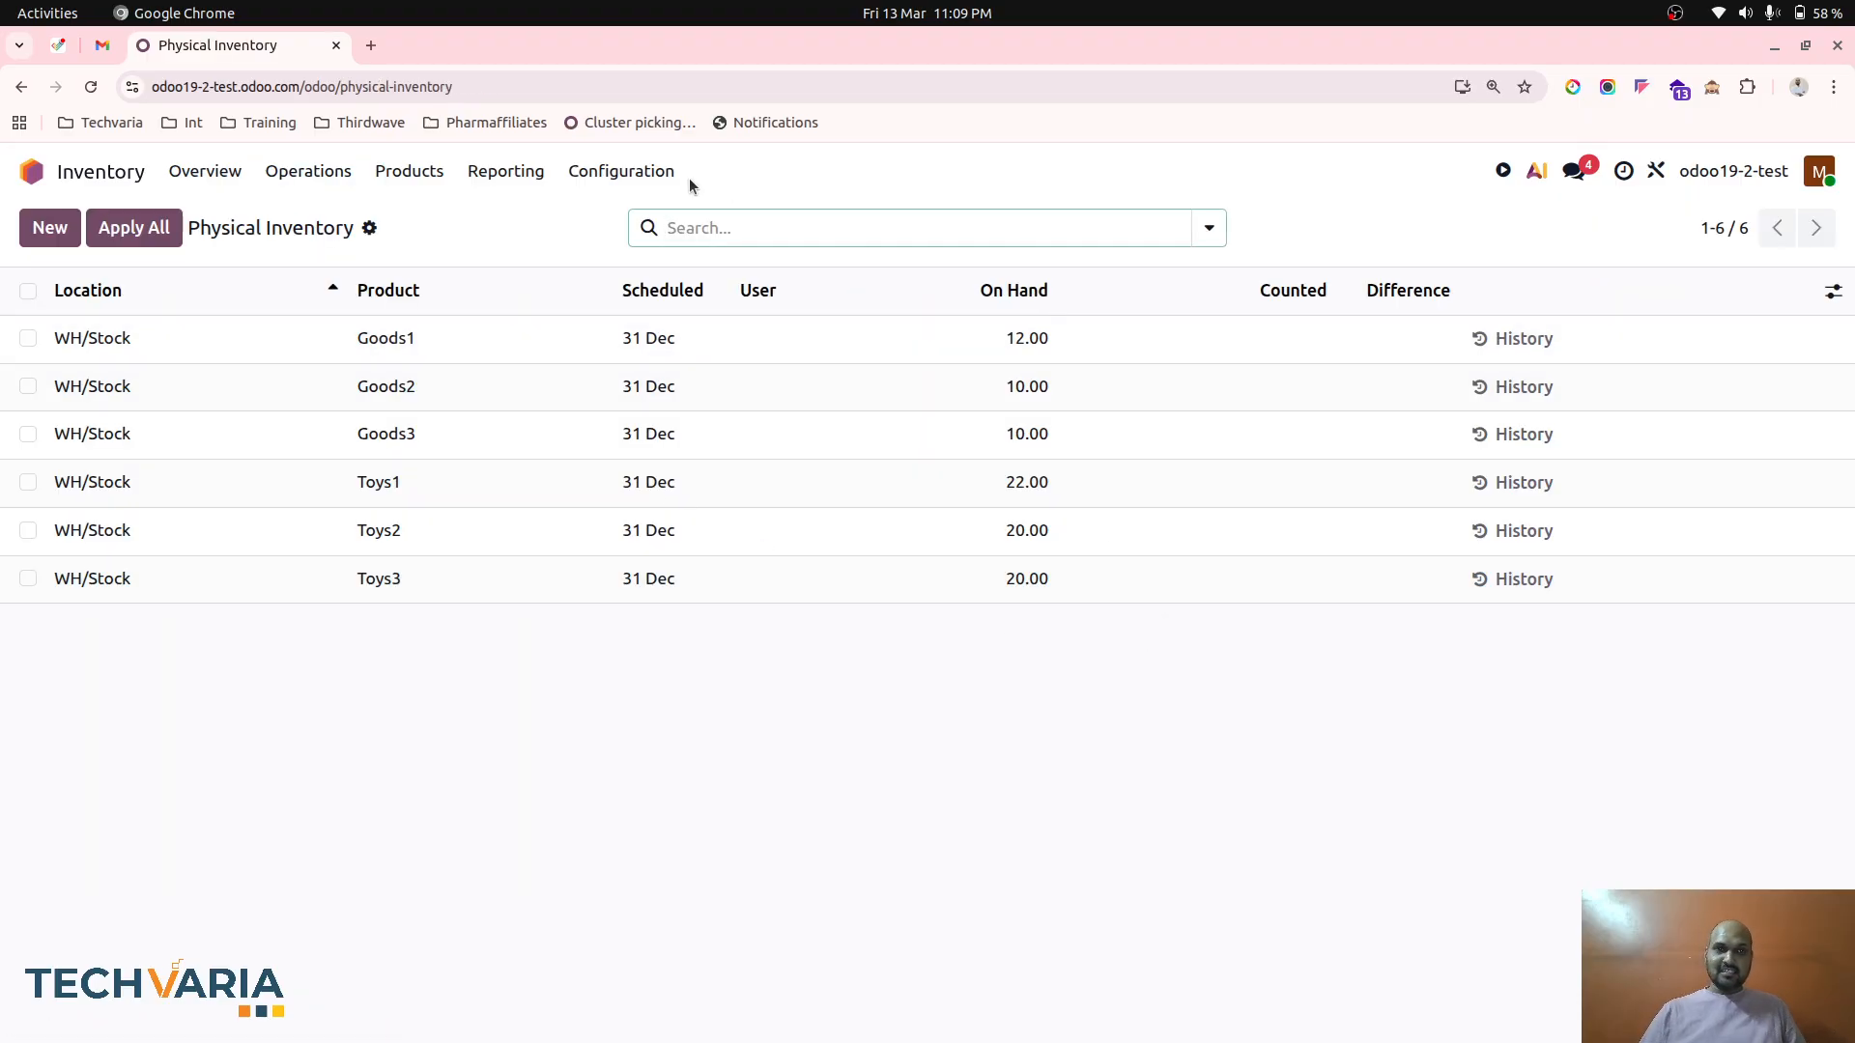
pyautogui.rightClick(206, 53)
pyautogui.click(316, 247)
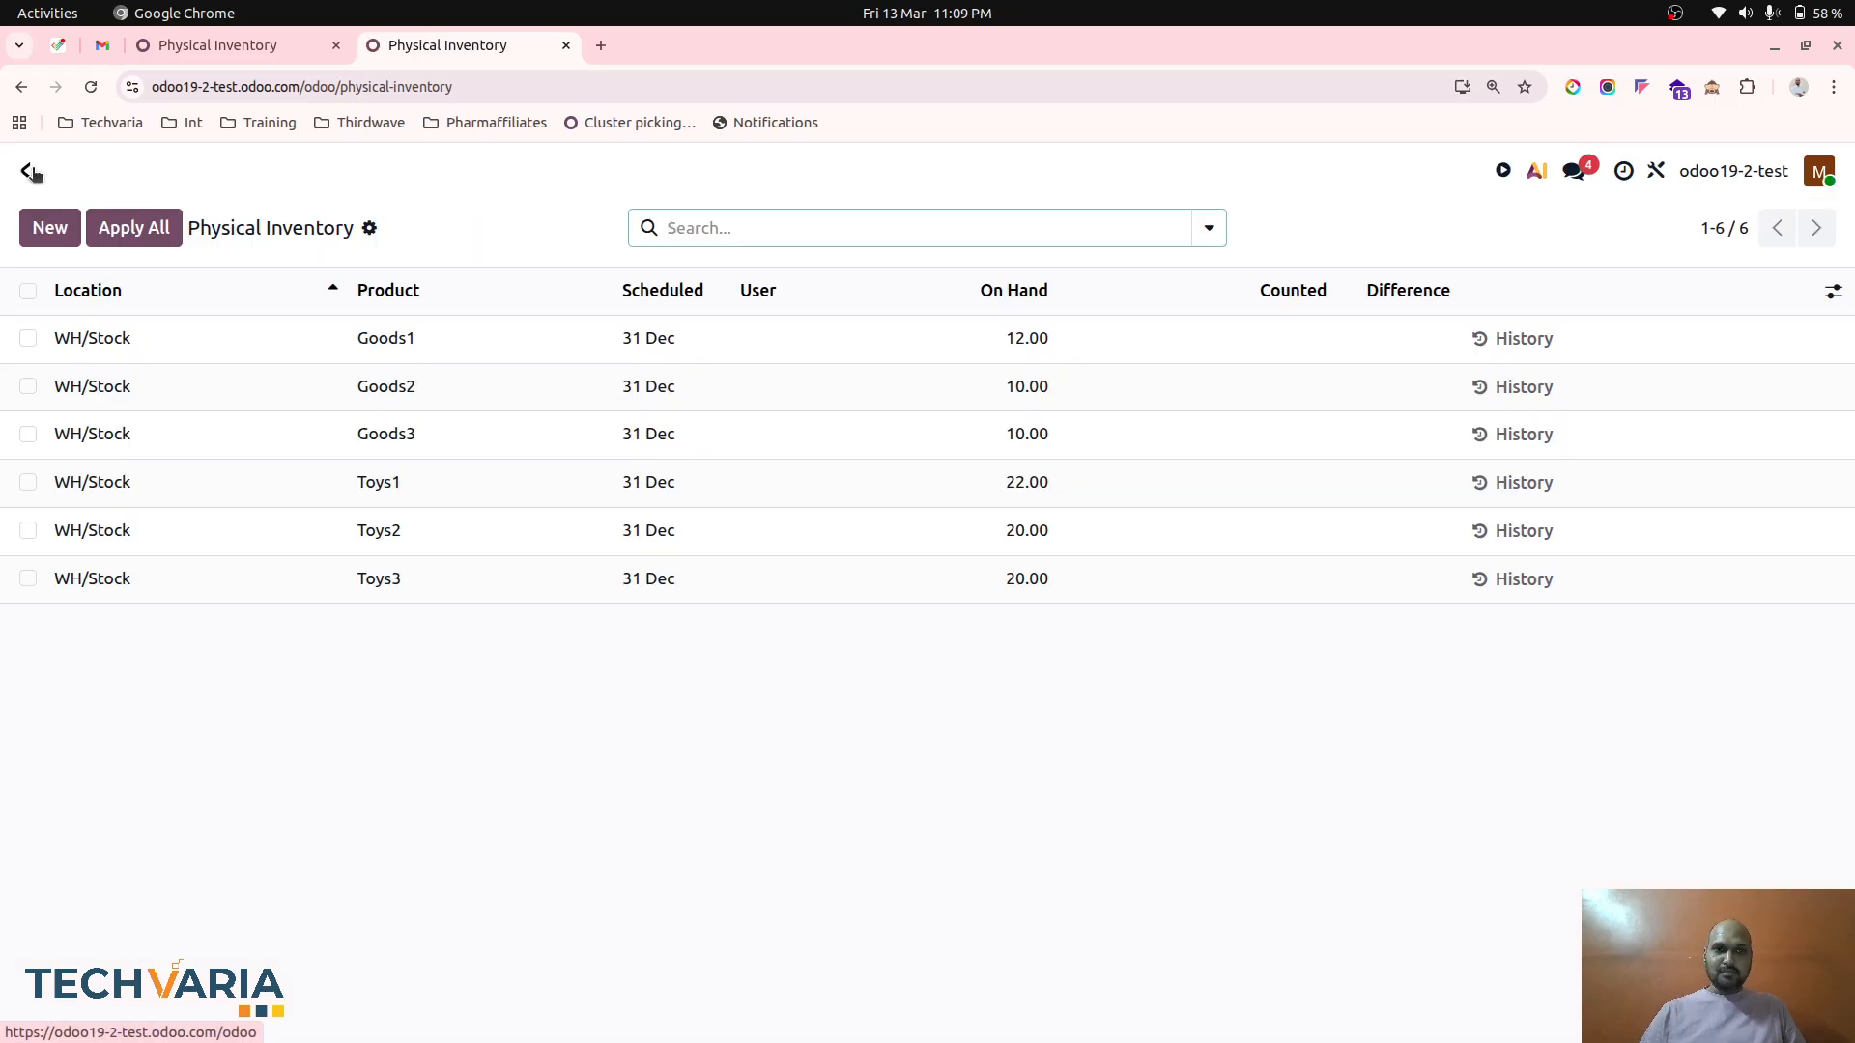
# Step: Switch to the Accounting app in the second browser tab and open the Balance Sheet report
pyautogui.click(33, 173)
pyautogui.write('acc')
pyautogui.press('Return')
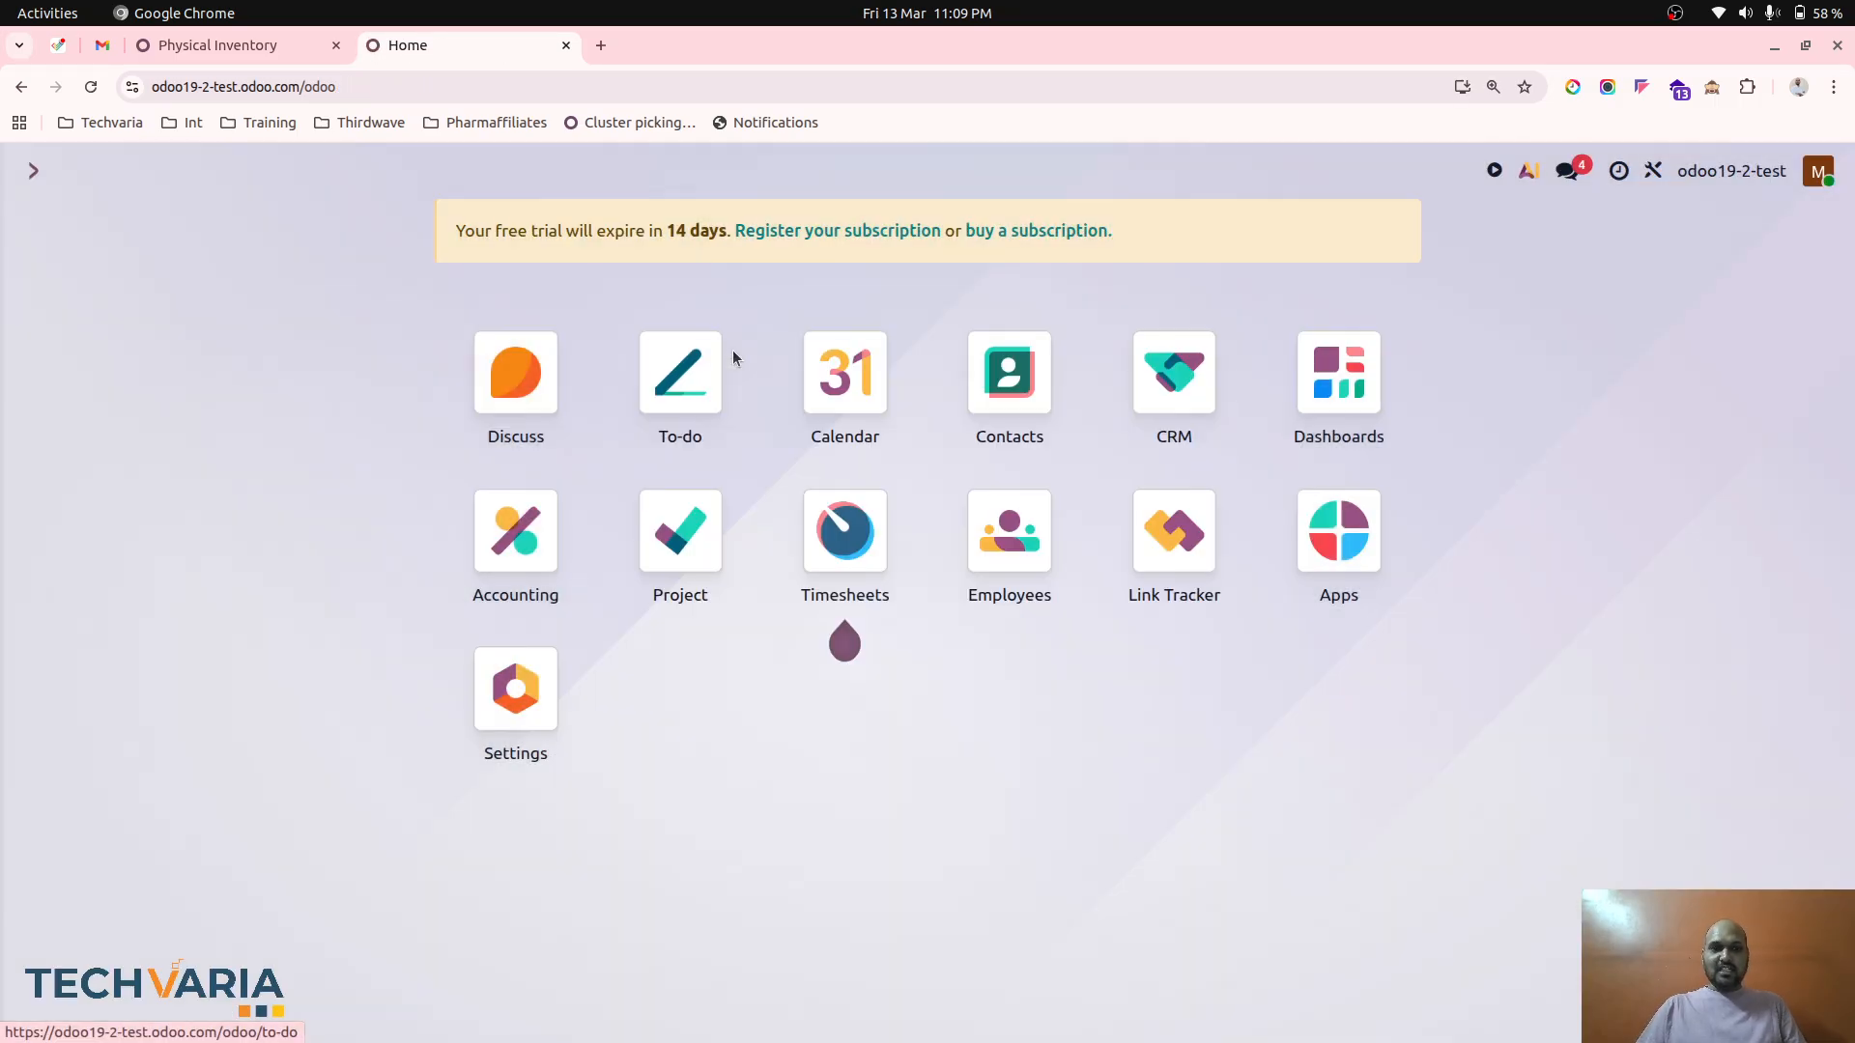
pyautogui.click(711, 171)
pyautogui.click(734, 253)
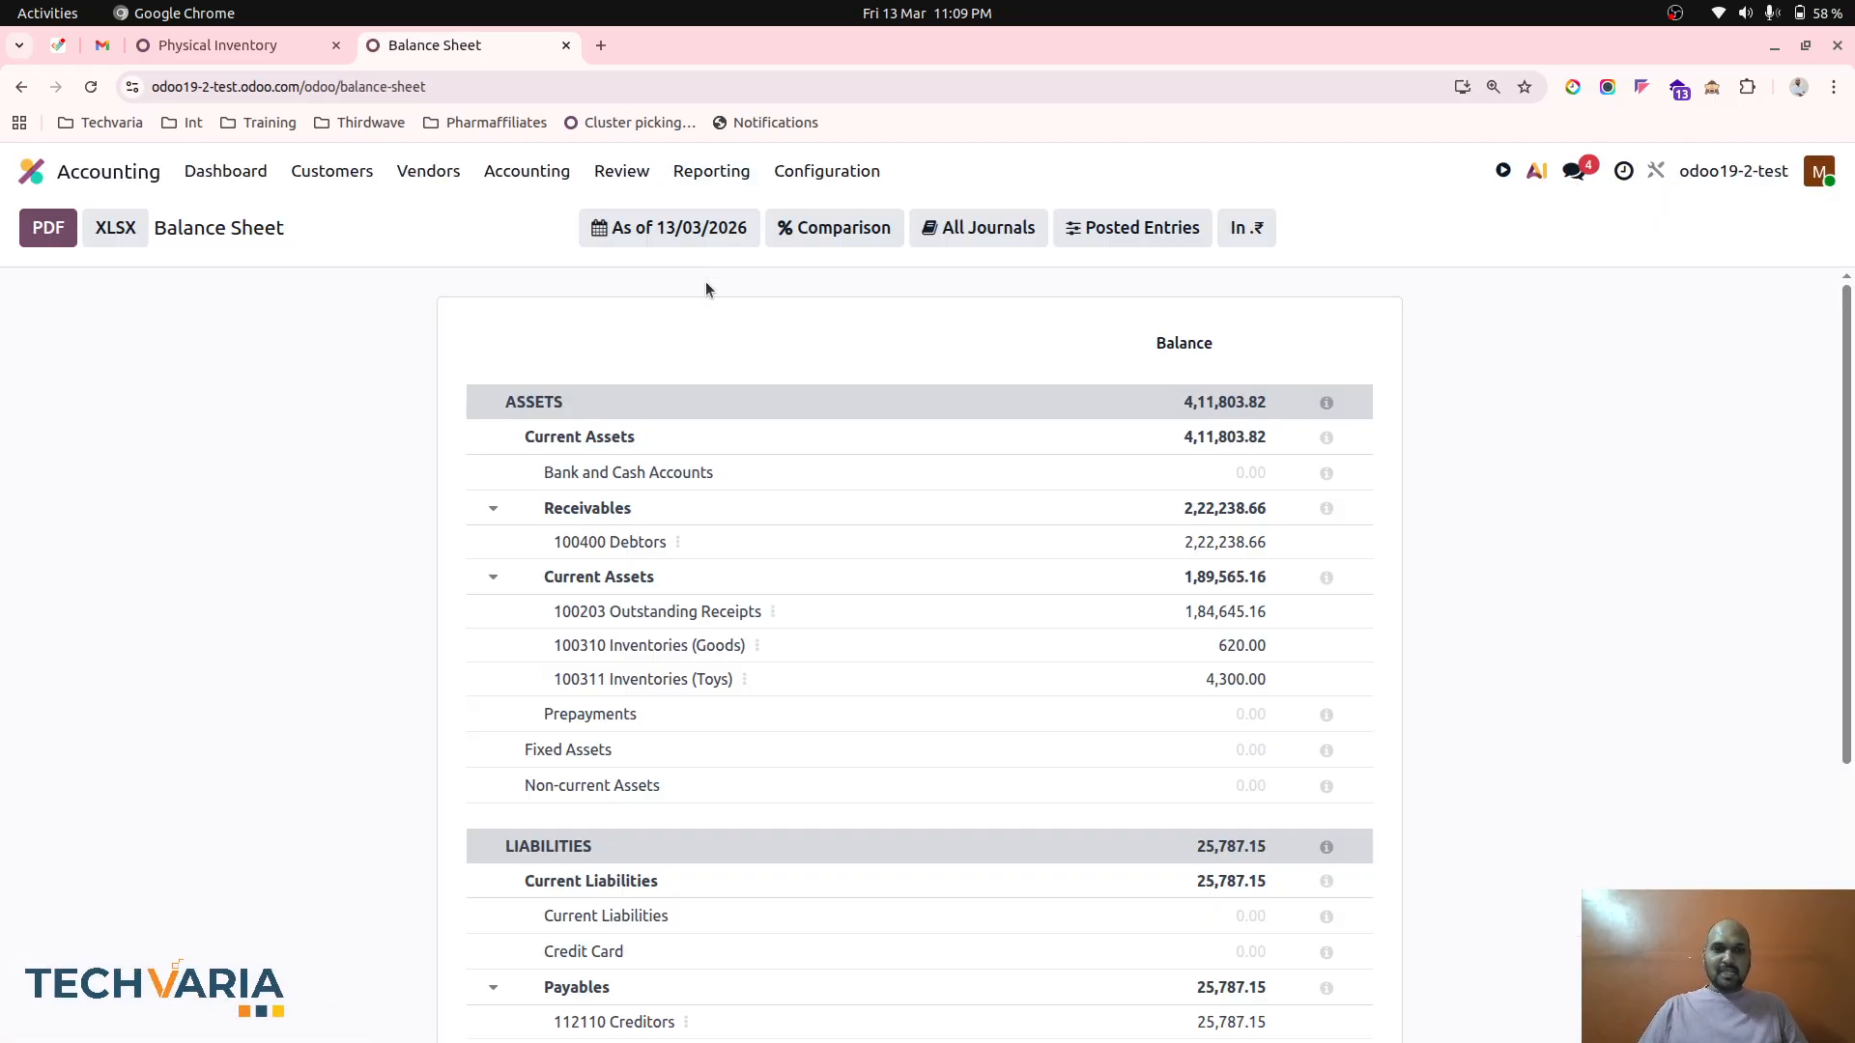
# Step: Review the general ledger of account 100310 Inventories (Goods), and return to the Balance Sheet
pyautogui.click(759, 648)
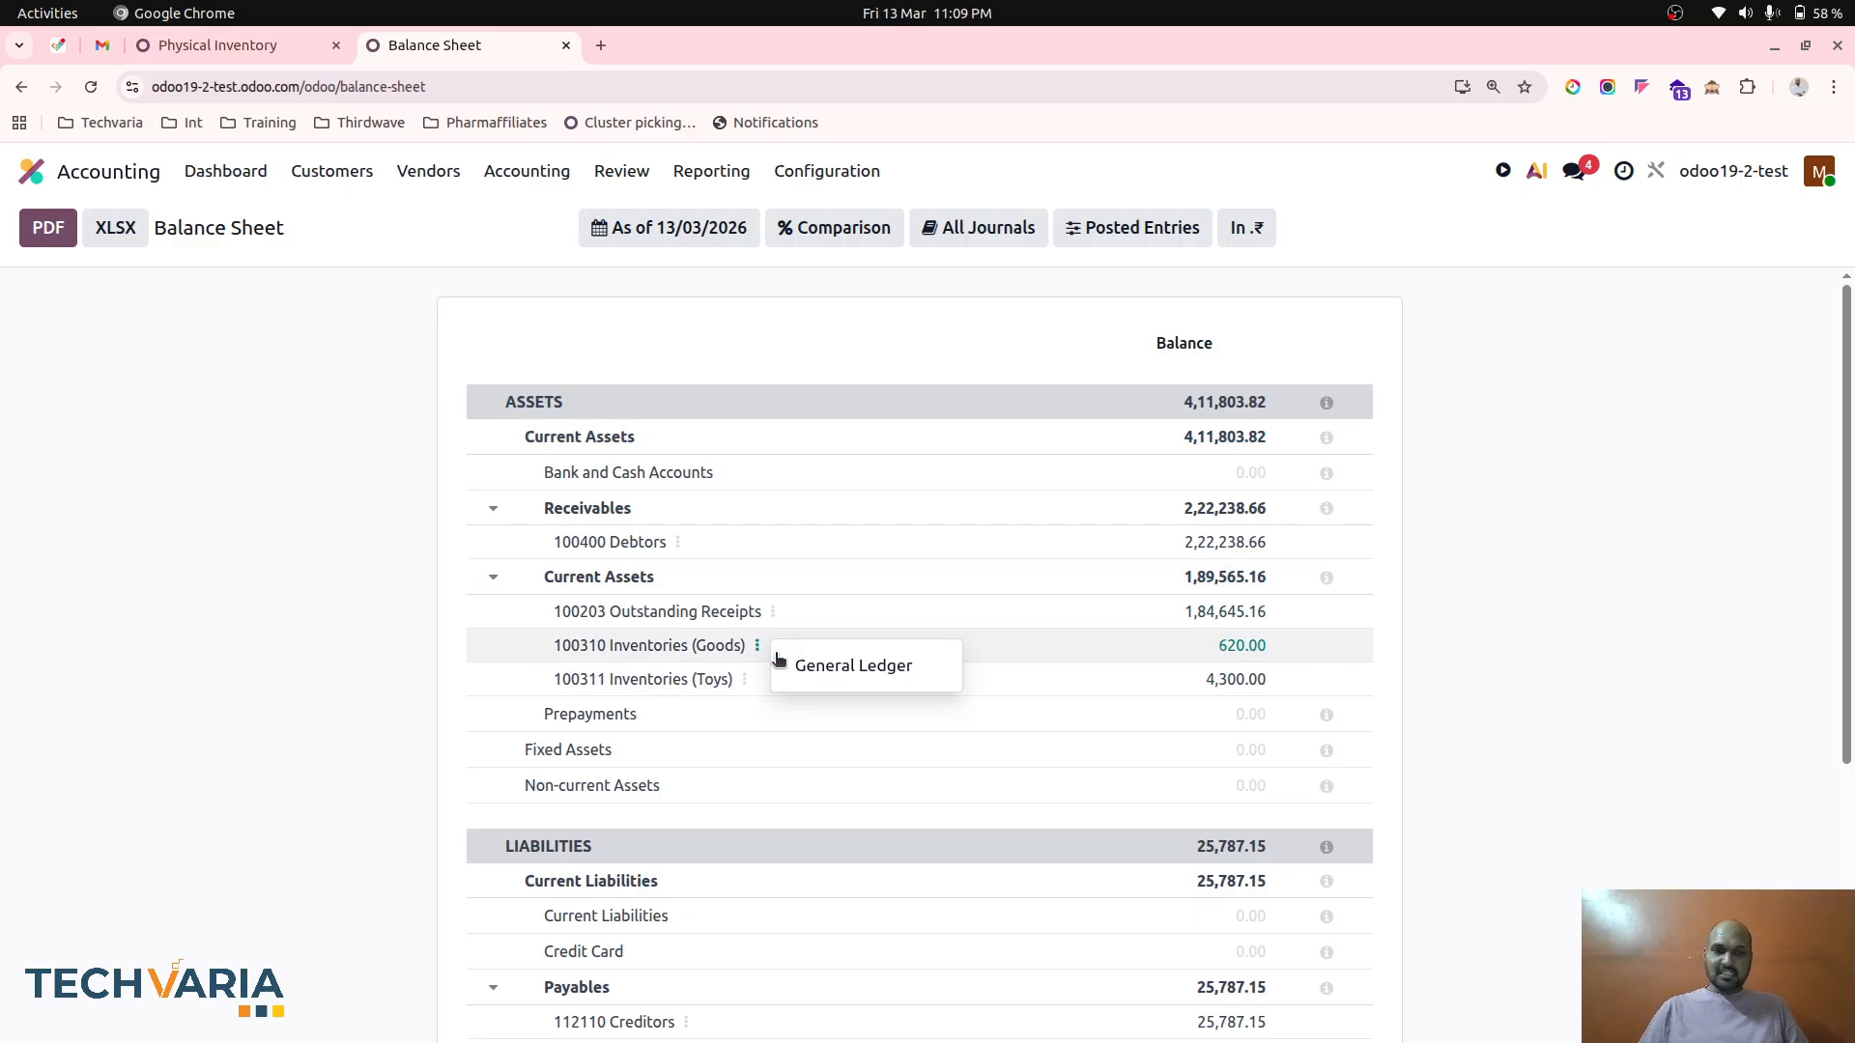
pyautogui.click(784, 663)
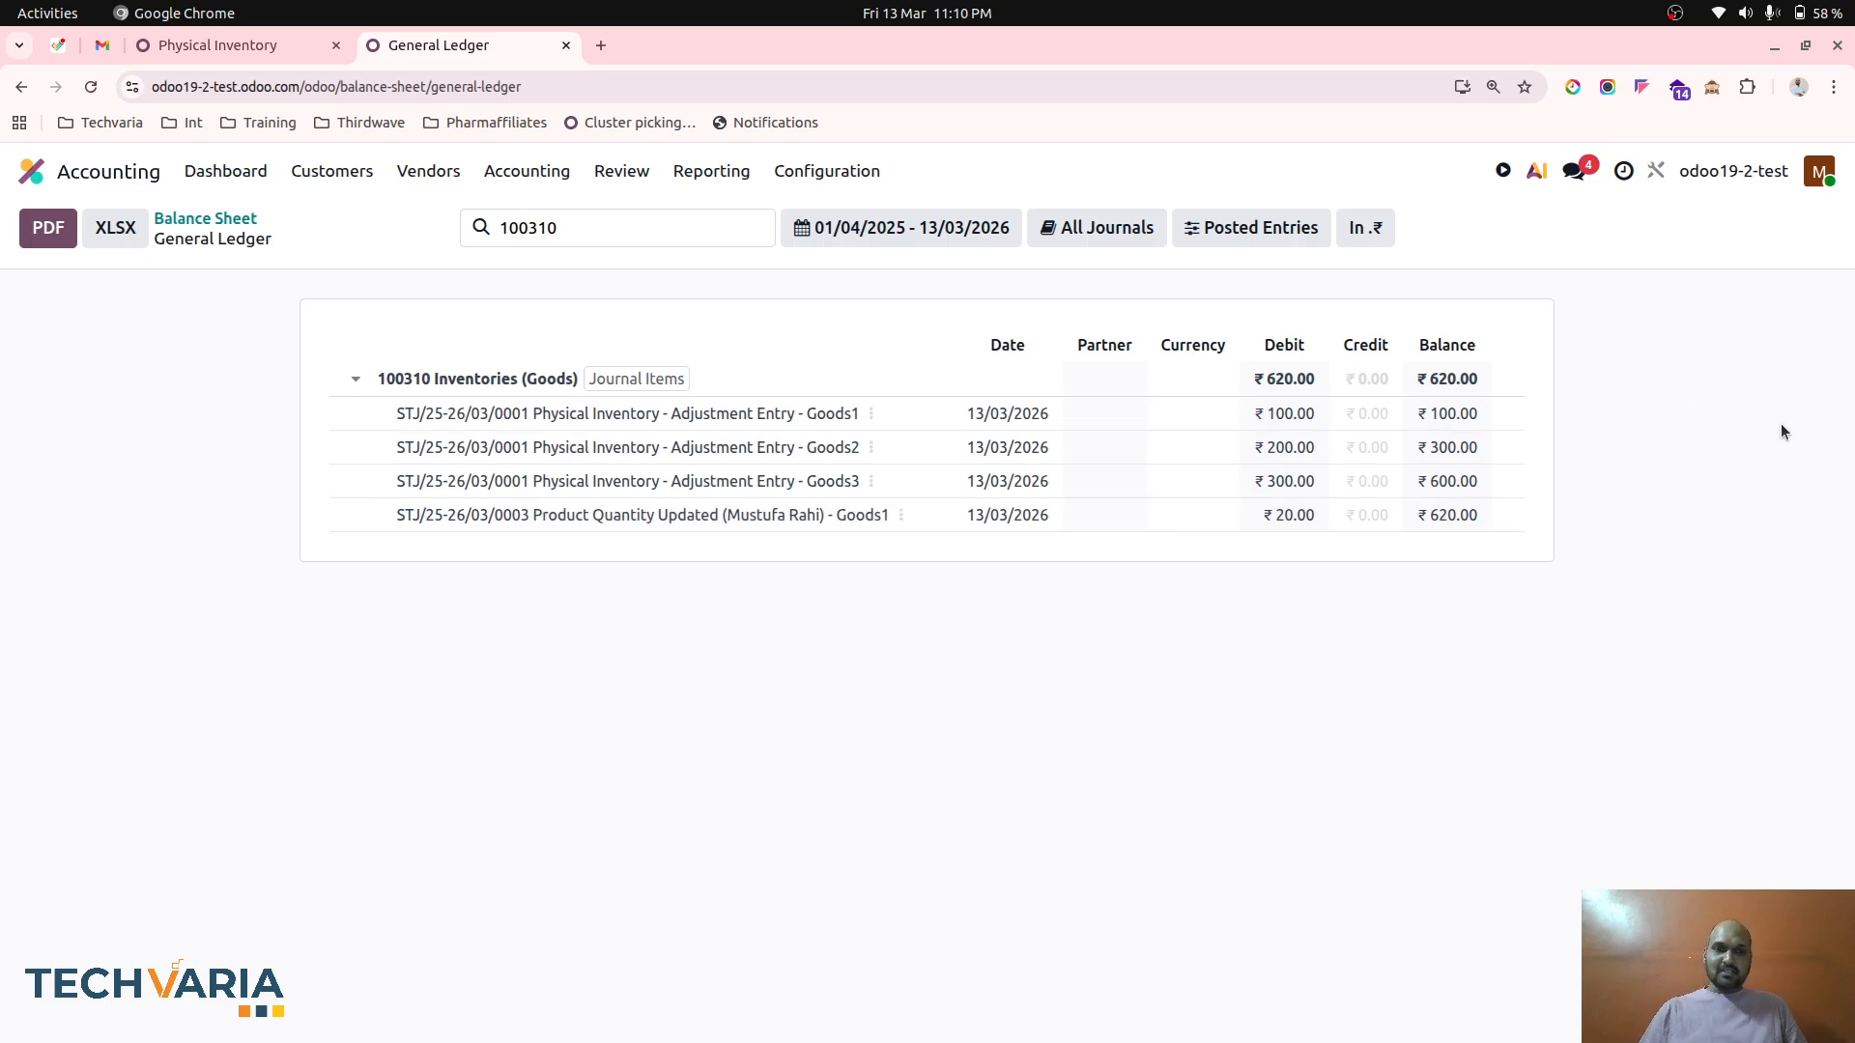
pyautogui.click(241, 221)
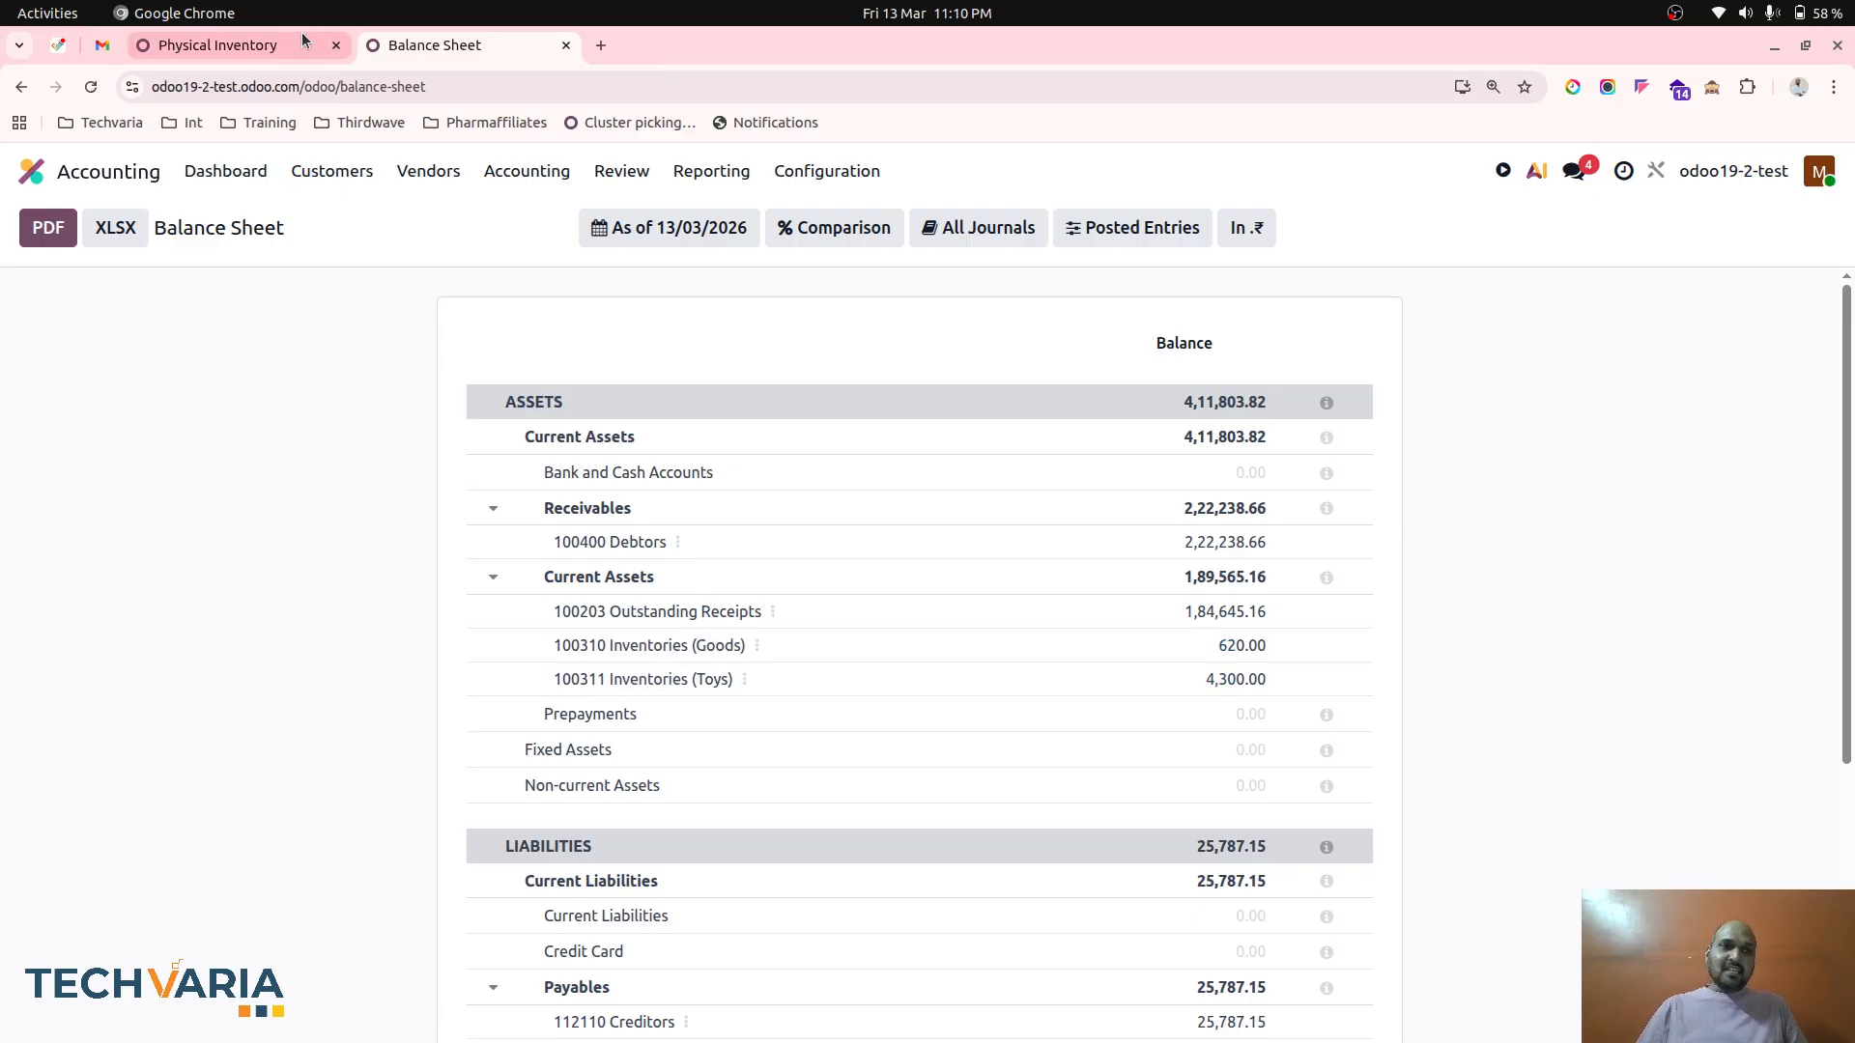
# Step: In the Physical Inventory list, set the counted quantity to 2 for Goods1 and 10 for Toys3
pyautogui.click(217, 44)
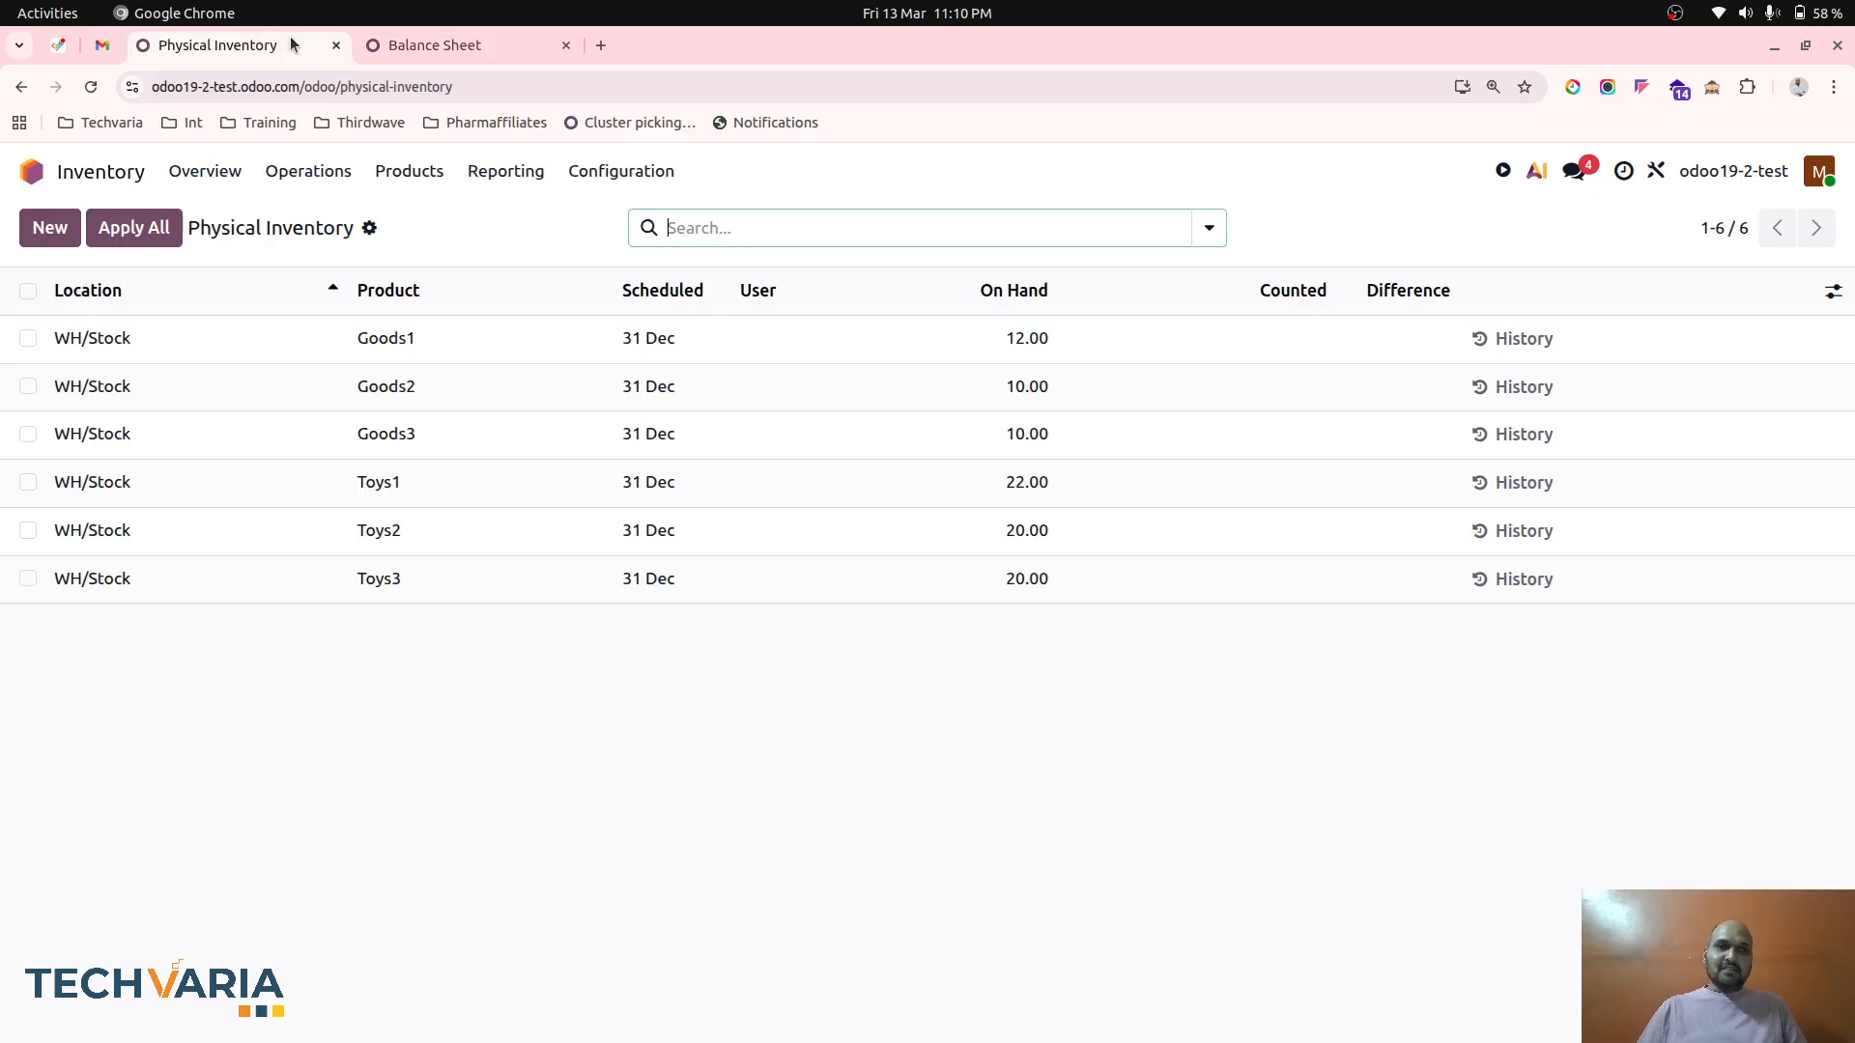
pyautogui.click(1012, 341)
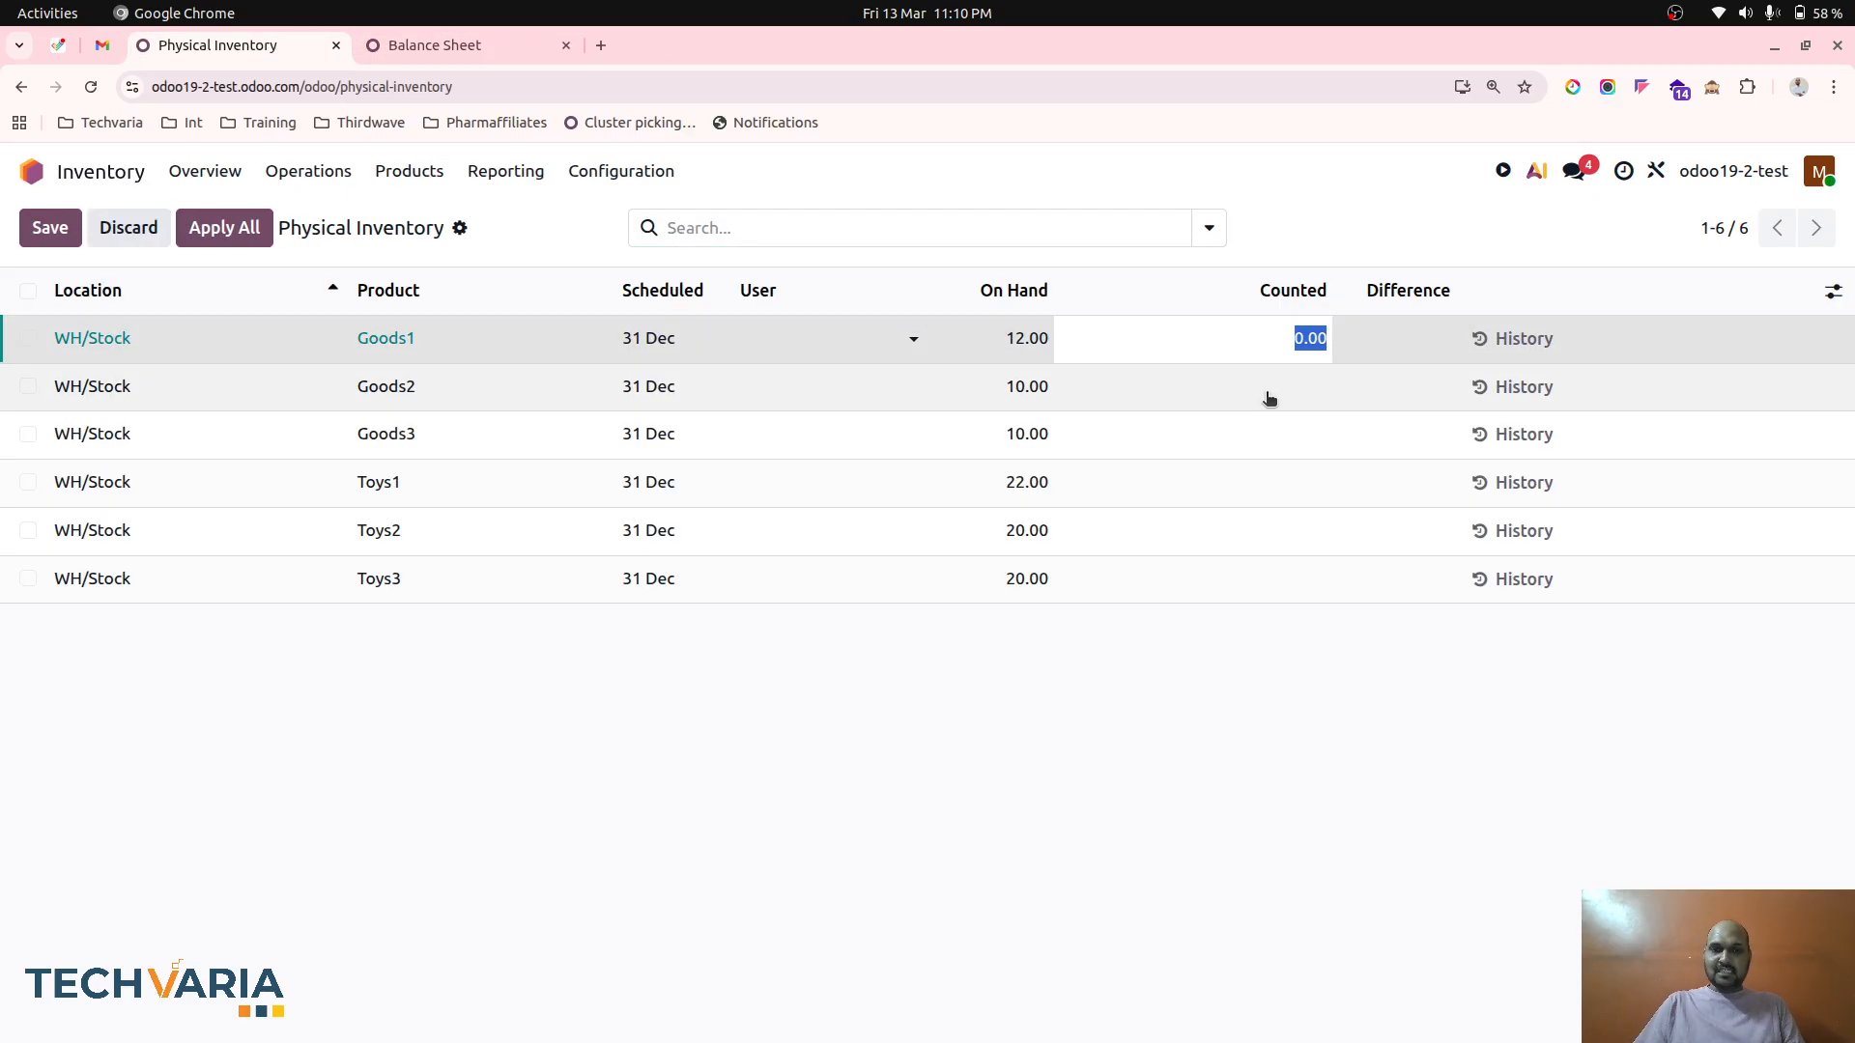
pyautogui.write('2')
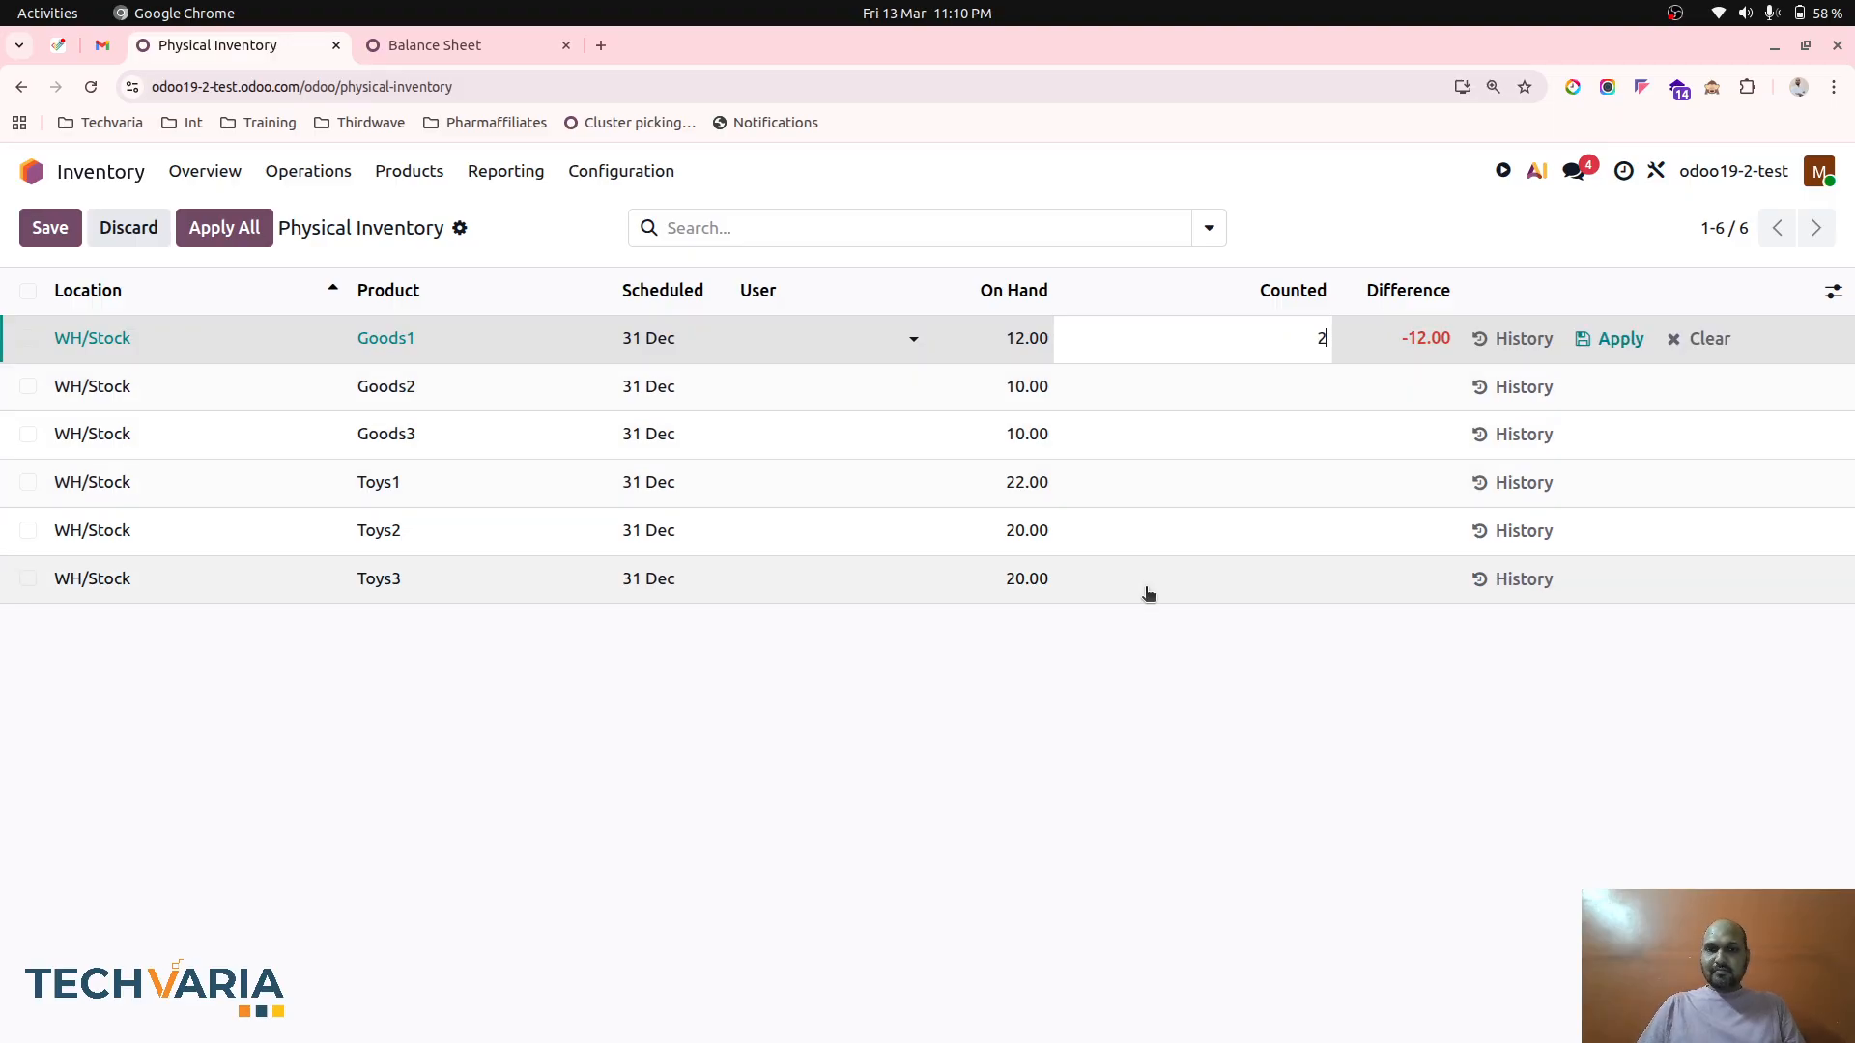
pyautogui.click(1067, 582)
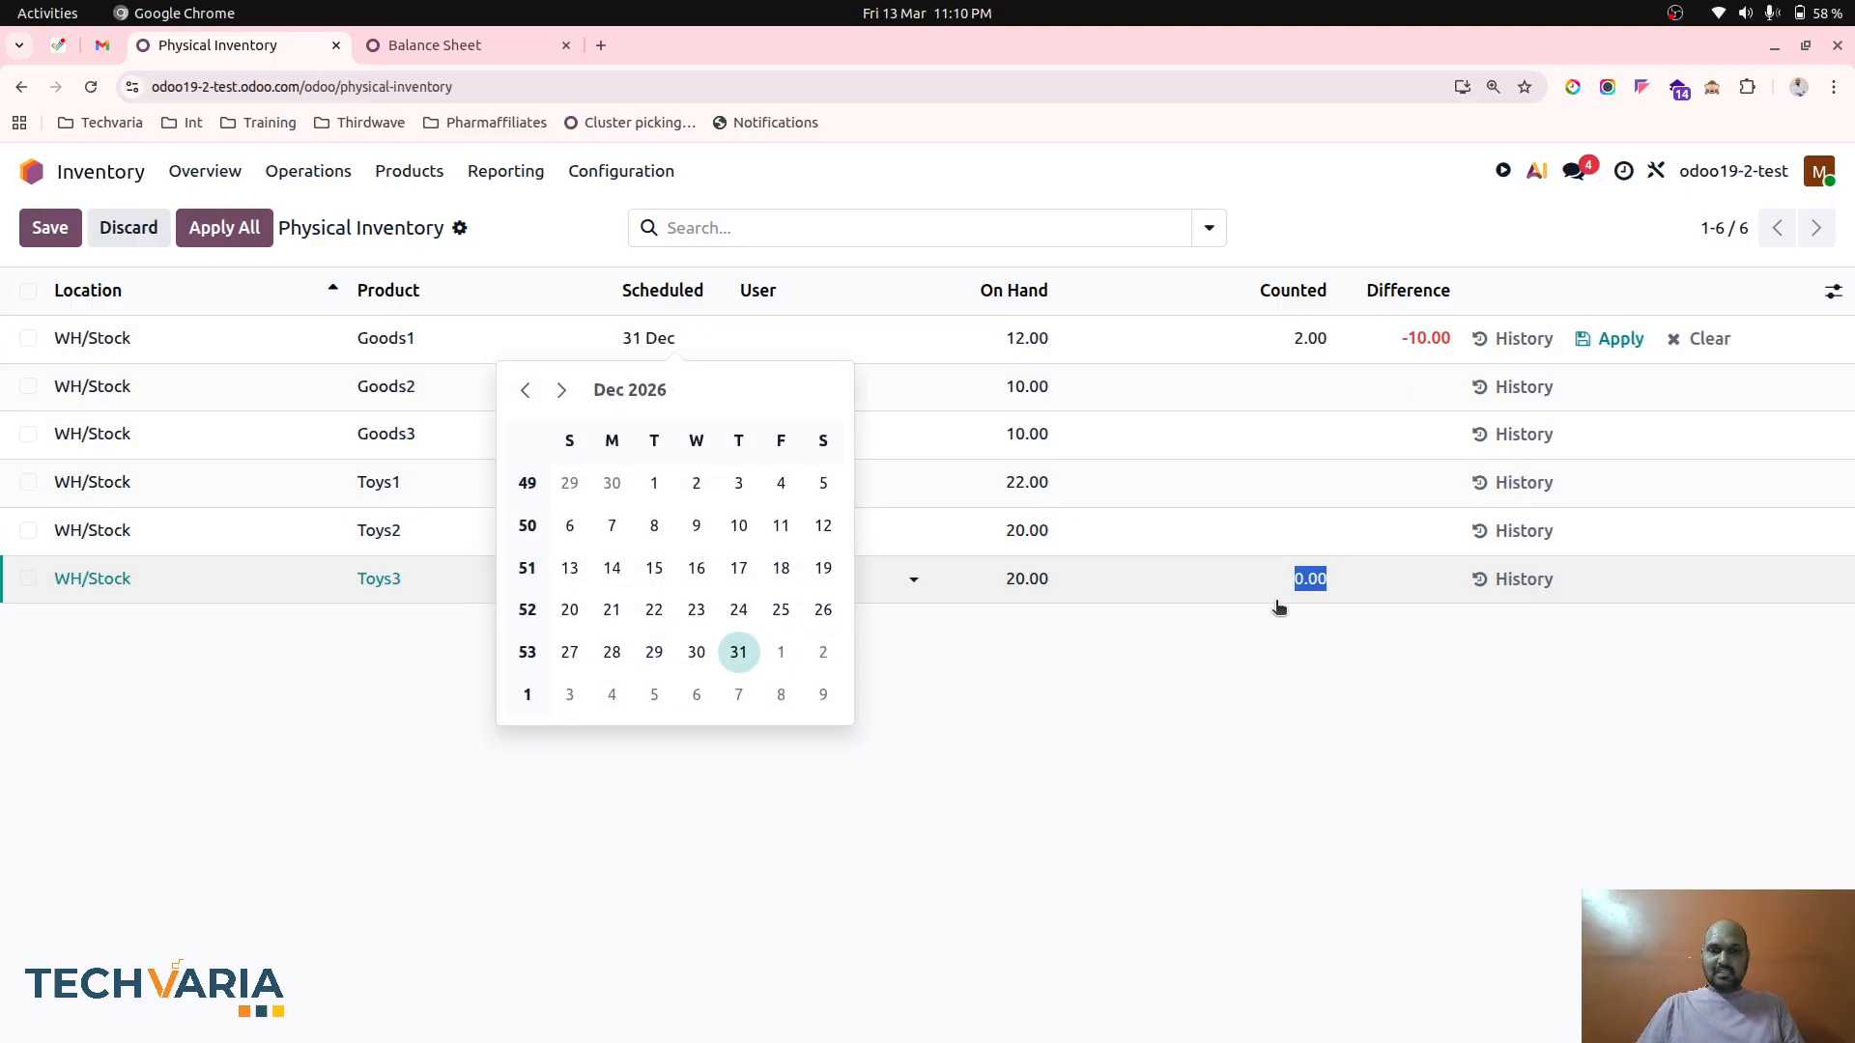
pyautogui.write('10')
pyautogui.click(1263, 696)
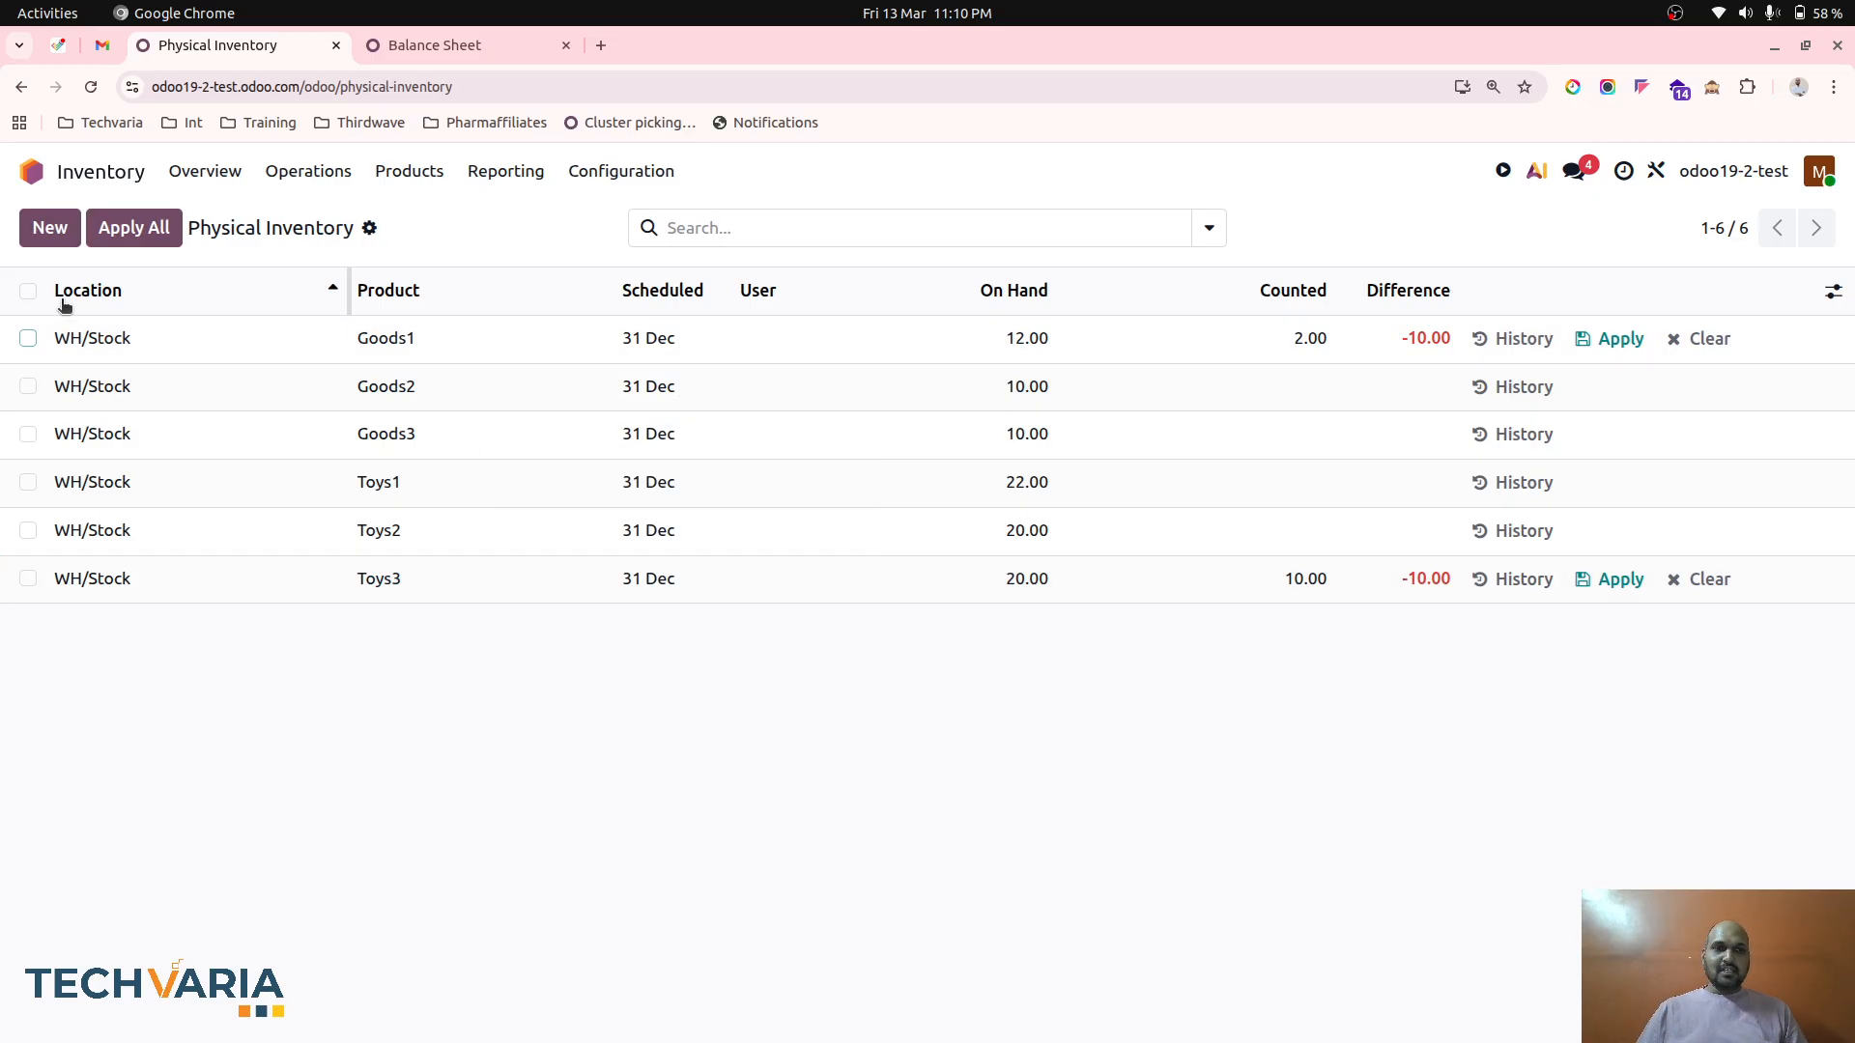
# Step: Apply all counts with the inventory reason "Physical Inventory - test" and accounting date 13 Mar
pyautogui.click(155, 230)
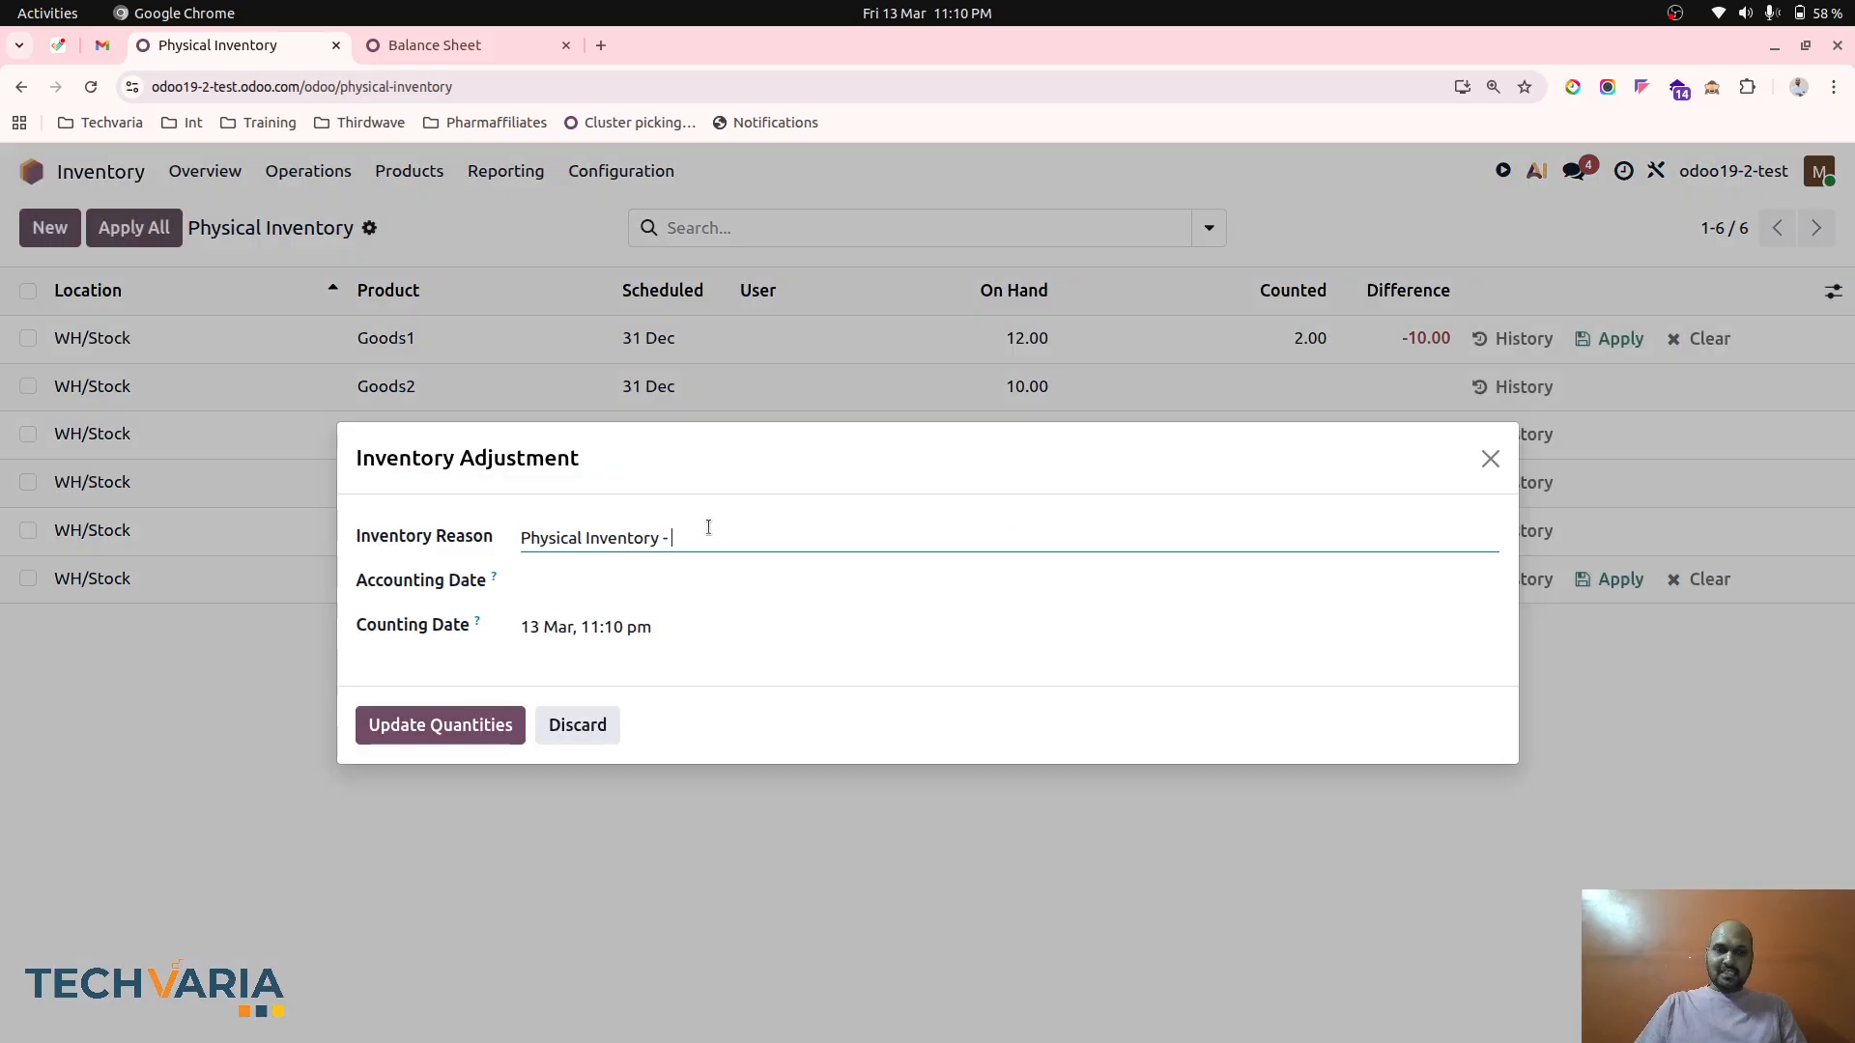
pyautogui.click(658, 580)
pyautogui.click(1111, 771)
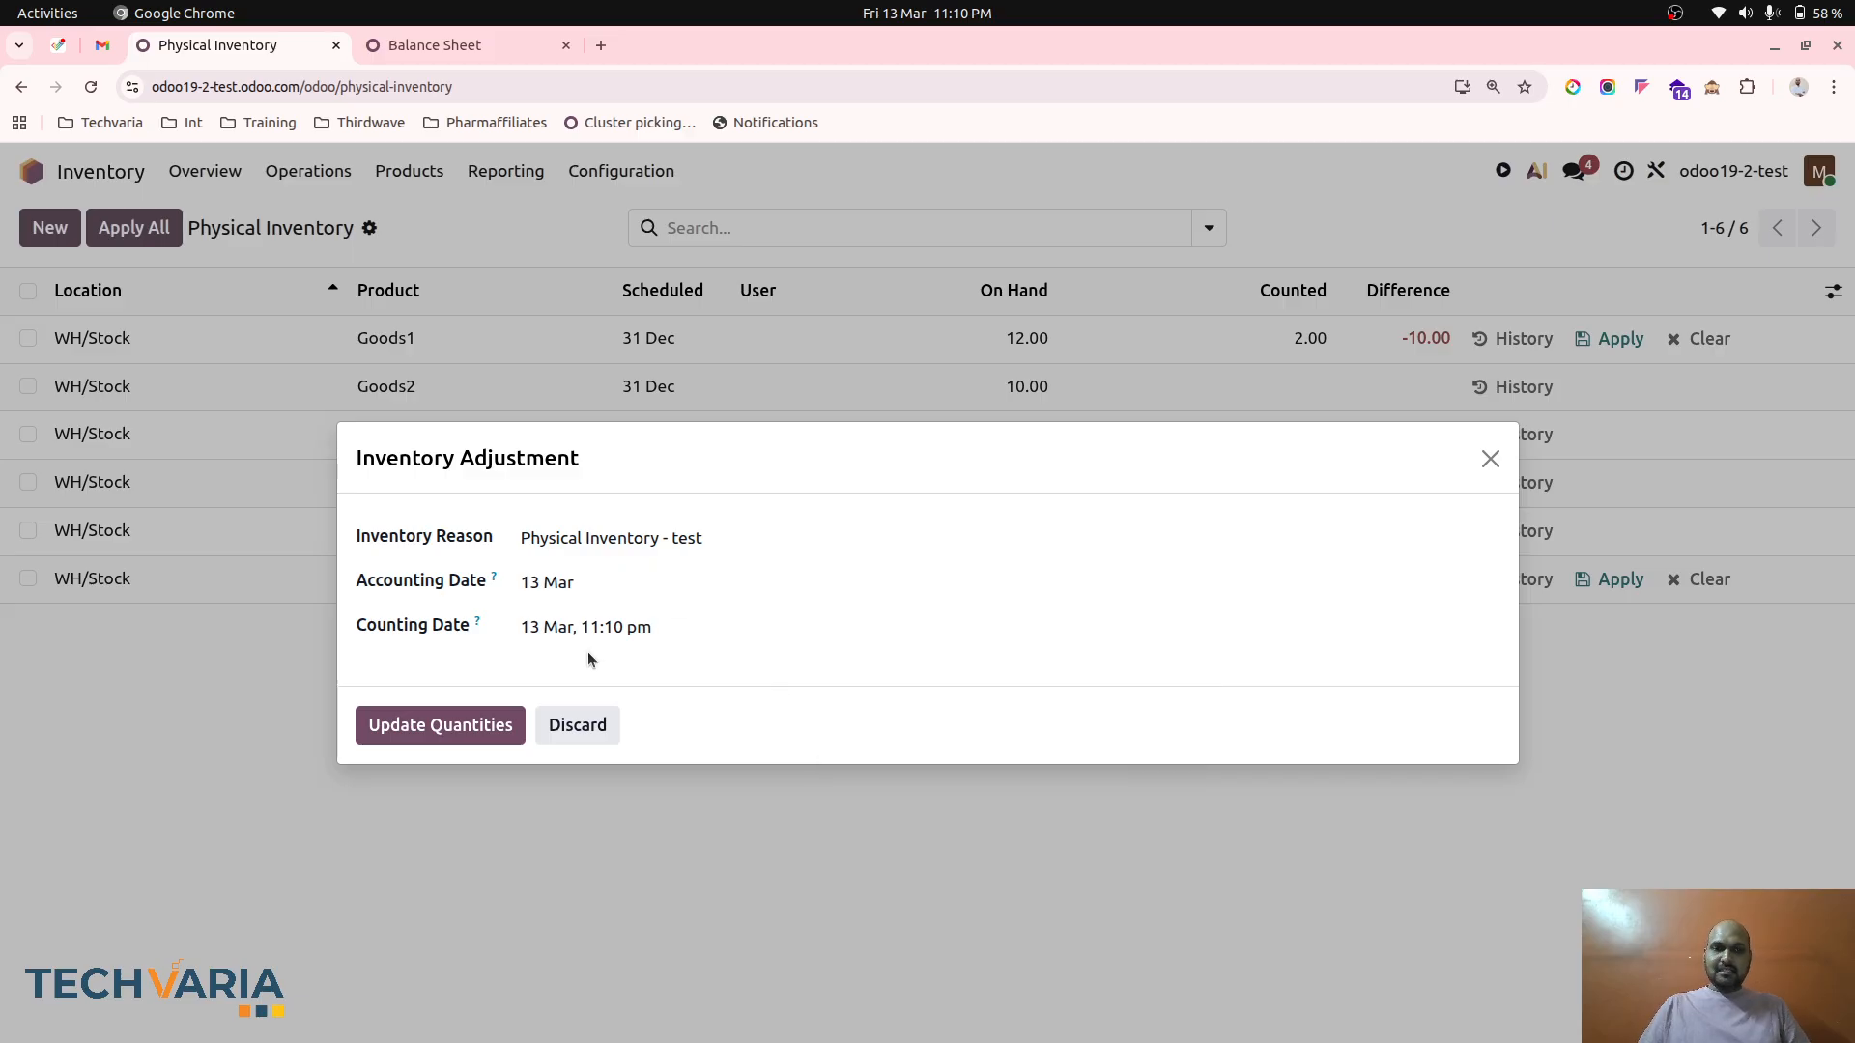
pyautogui.click(441, 725)
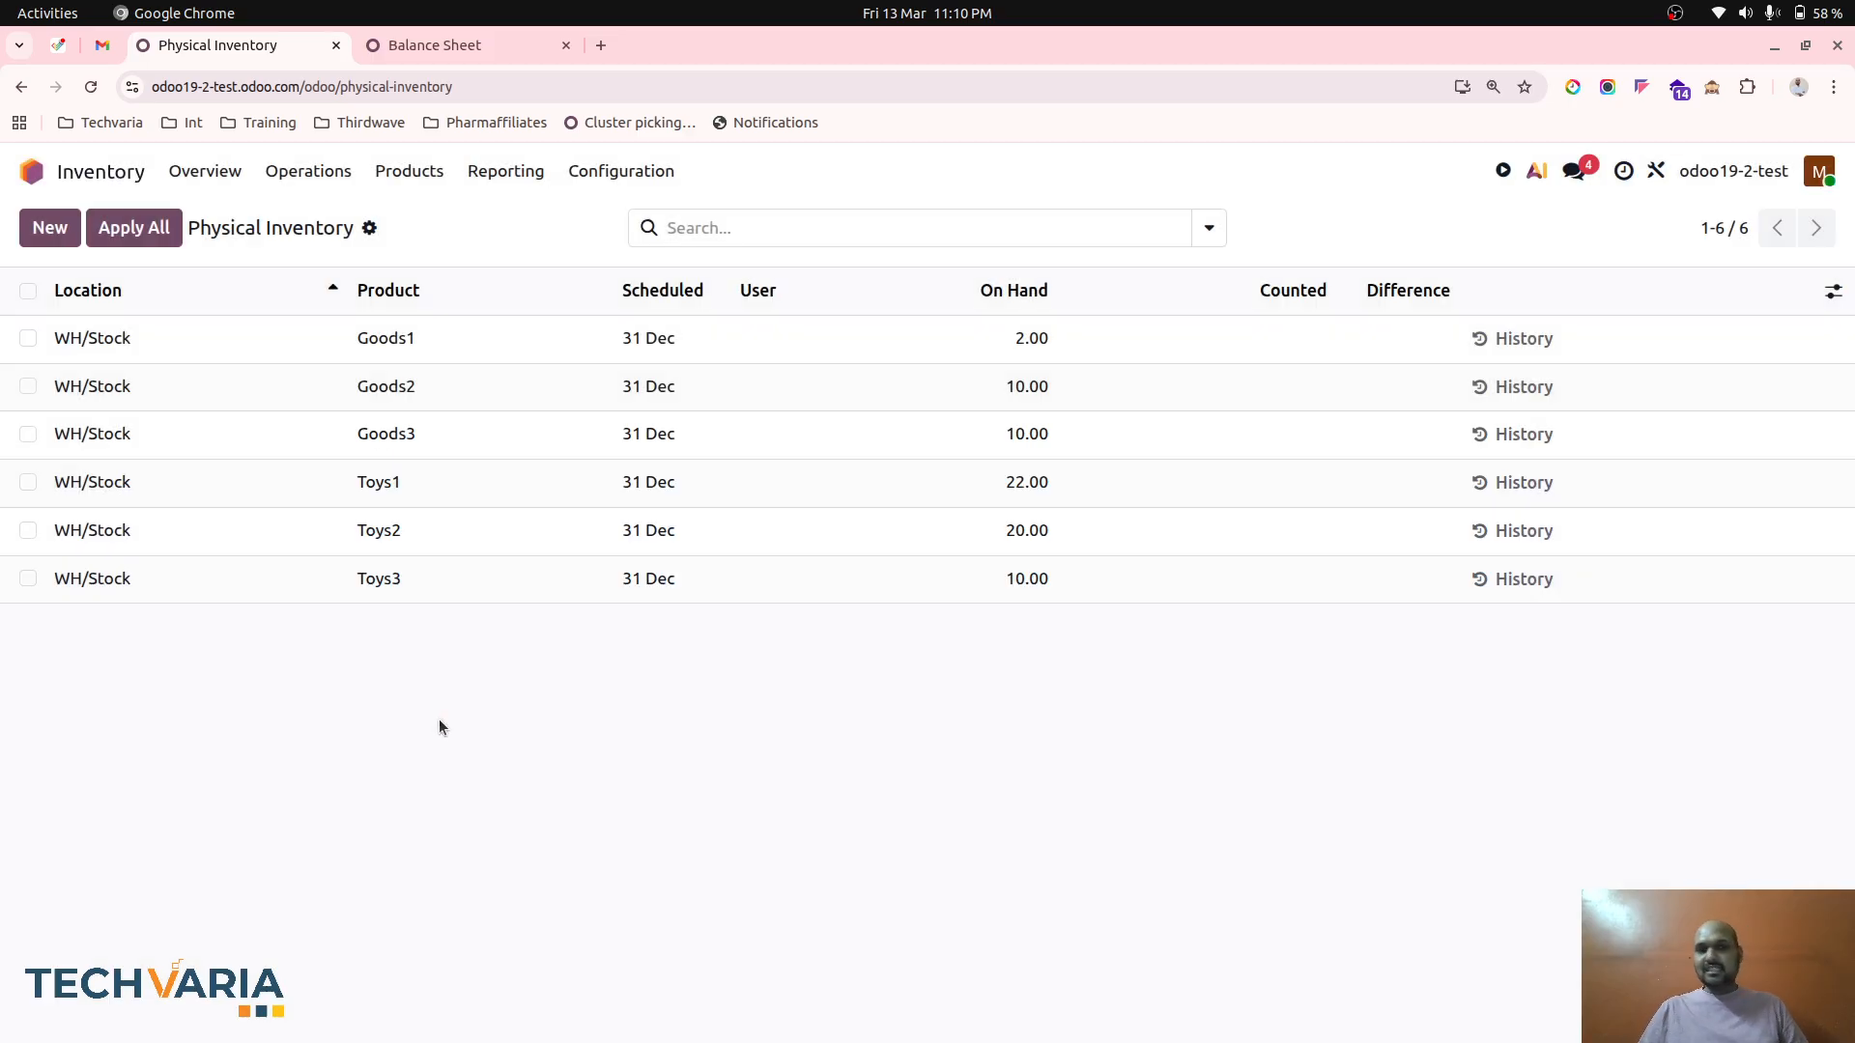
# Step: Reload the Balance Sheet in the other browser tab and examine the general ledger of 100310 Inventories (Goods)
pyautogui.click(449, 46)
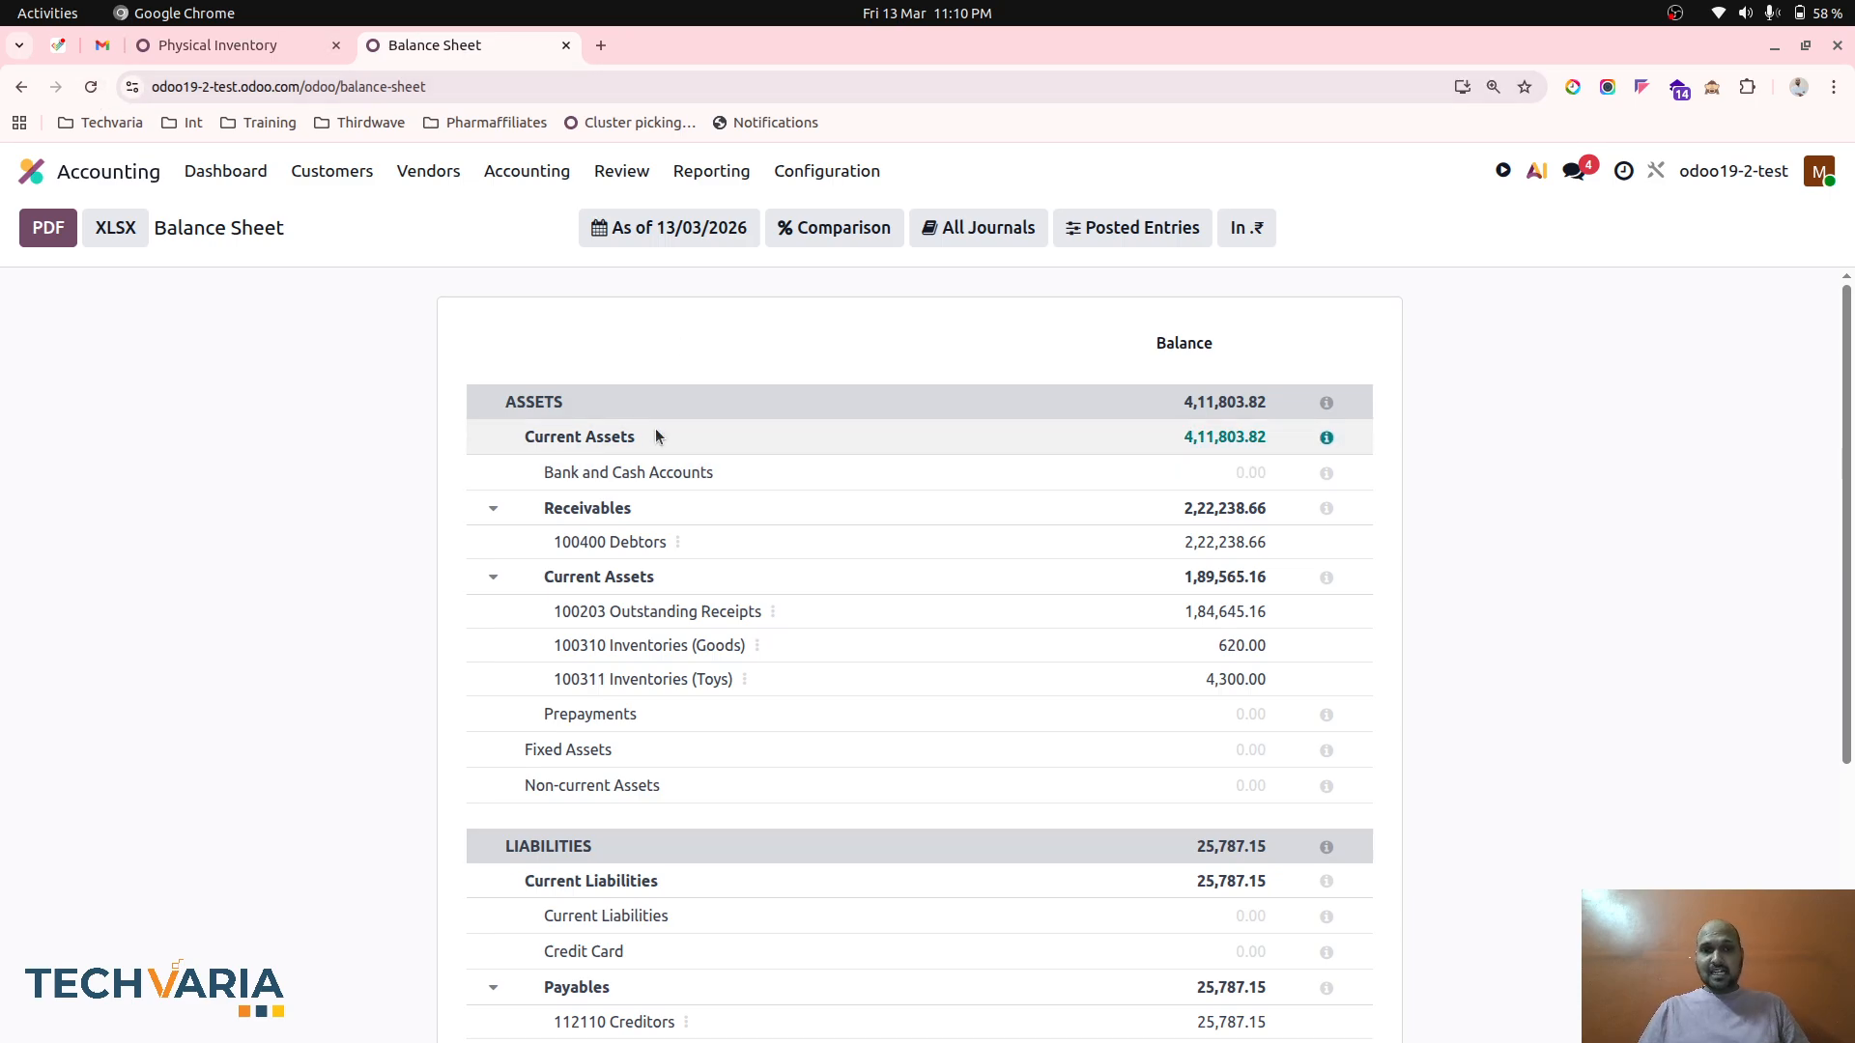
pyautogui.click(92, 88)
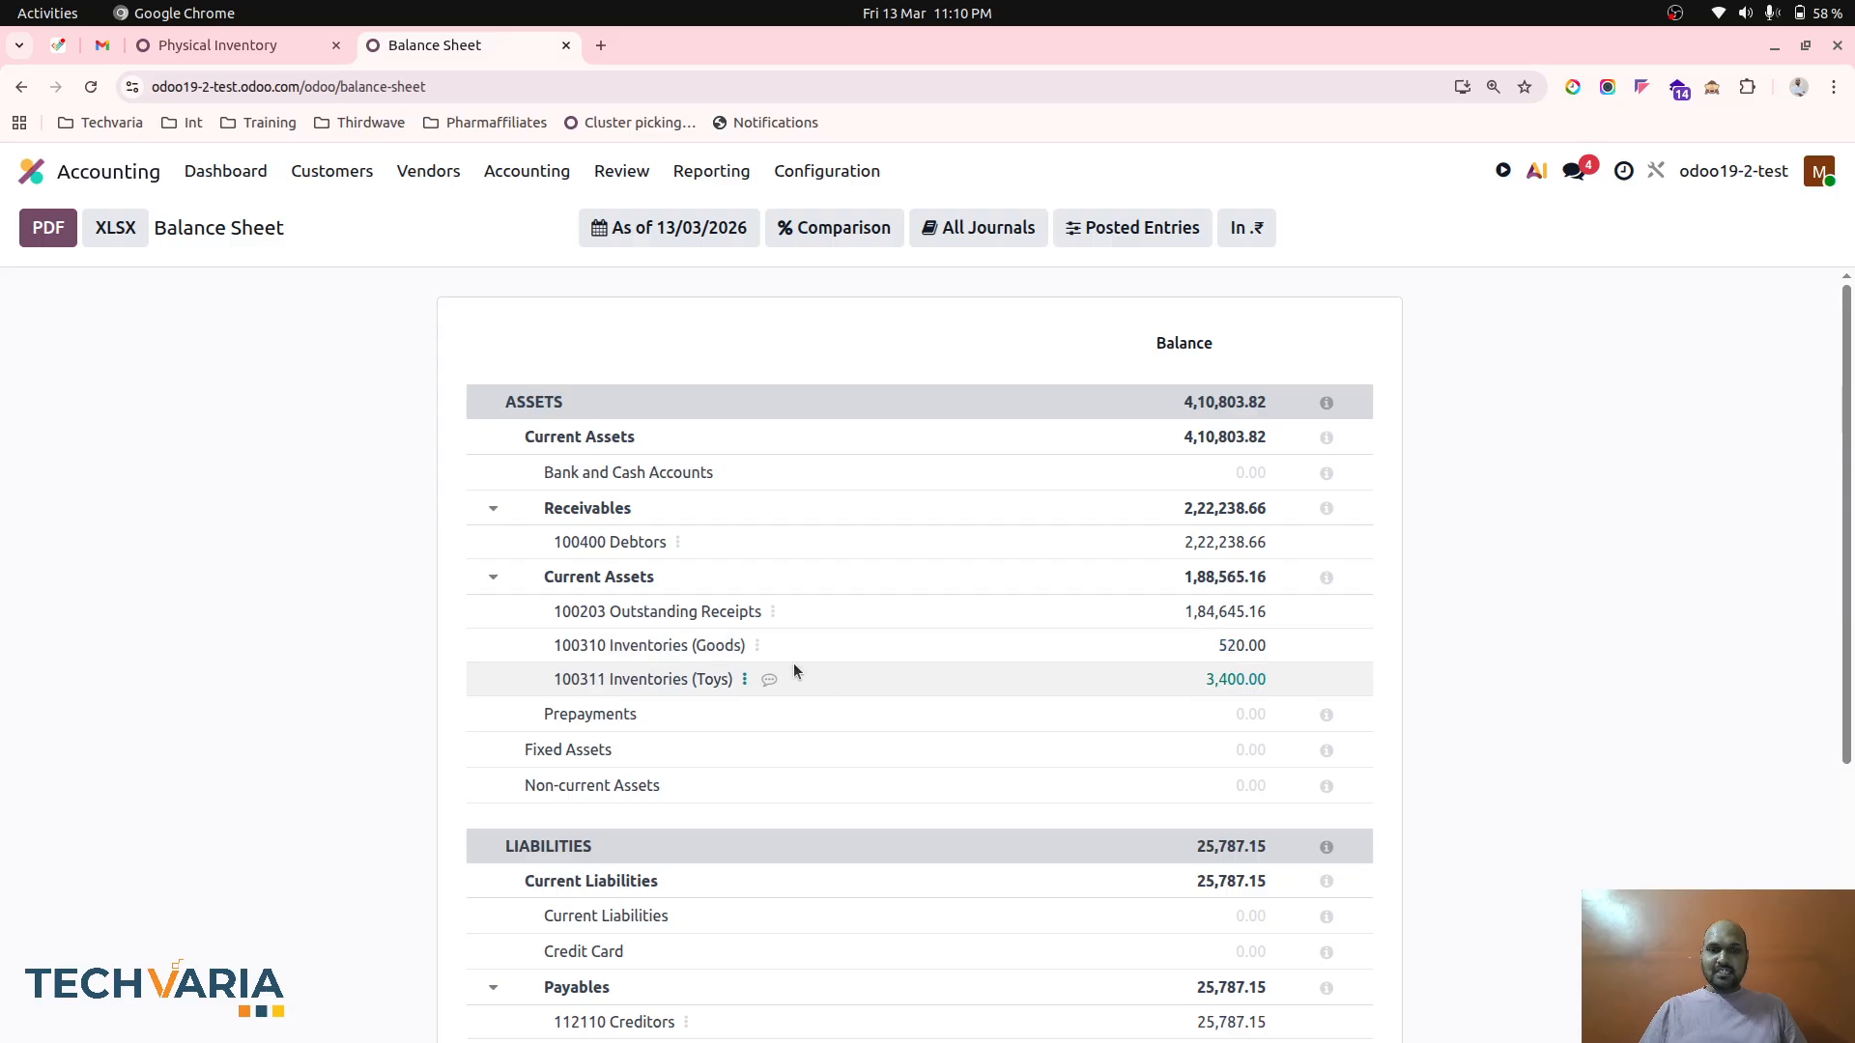
pyautogui.click(758, 645)
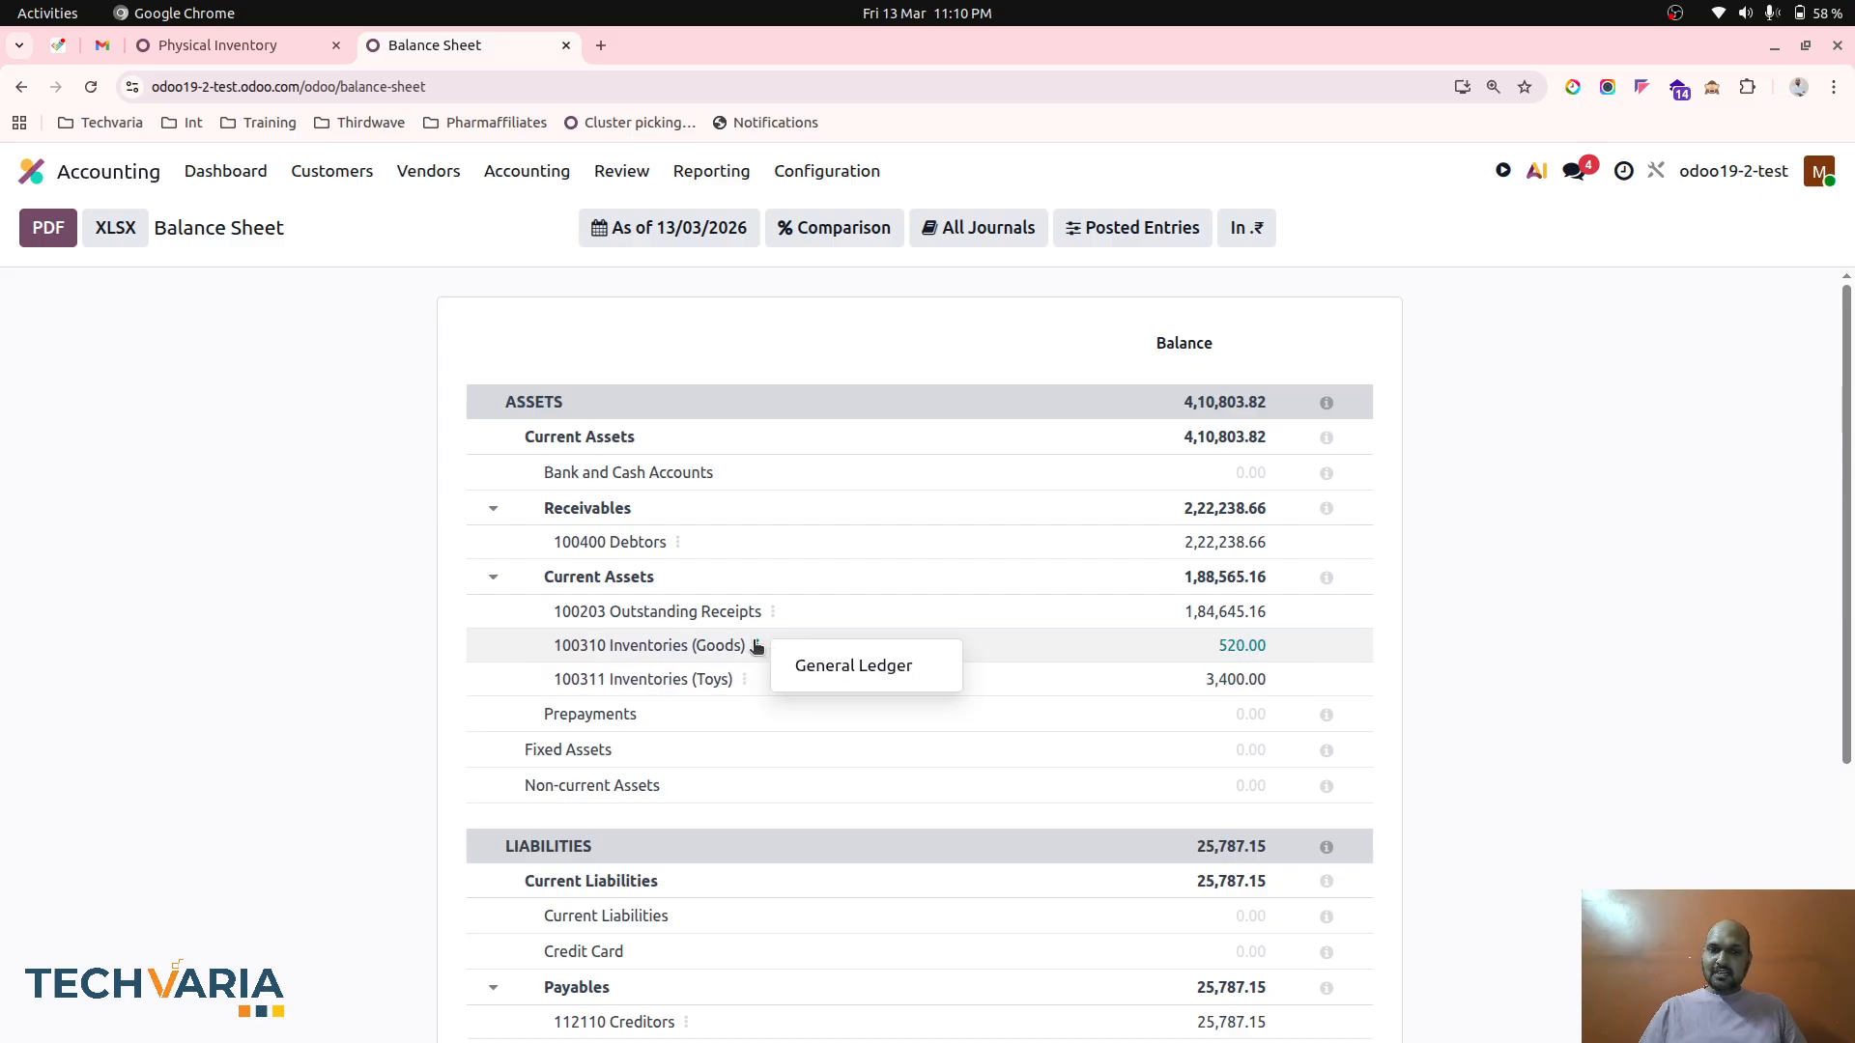
pyautogui.click(802, 664)
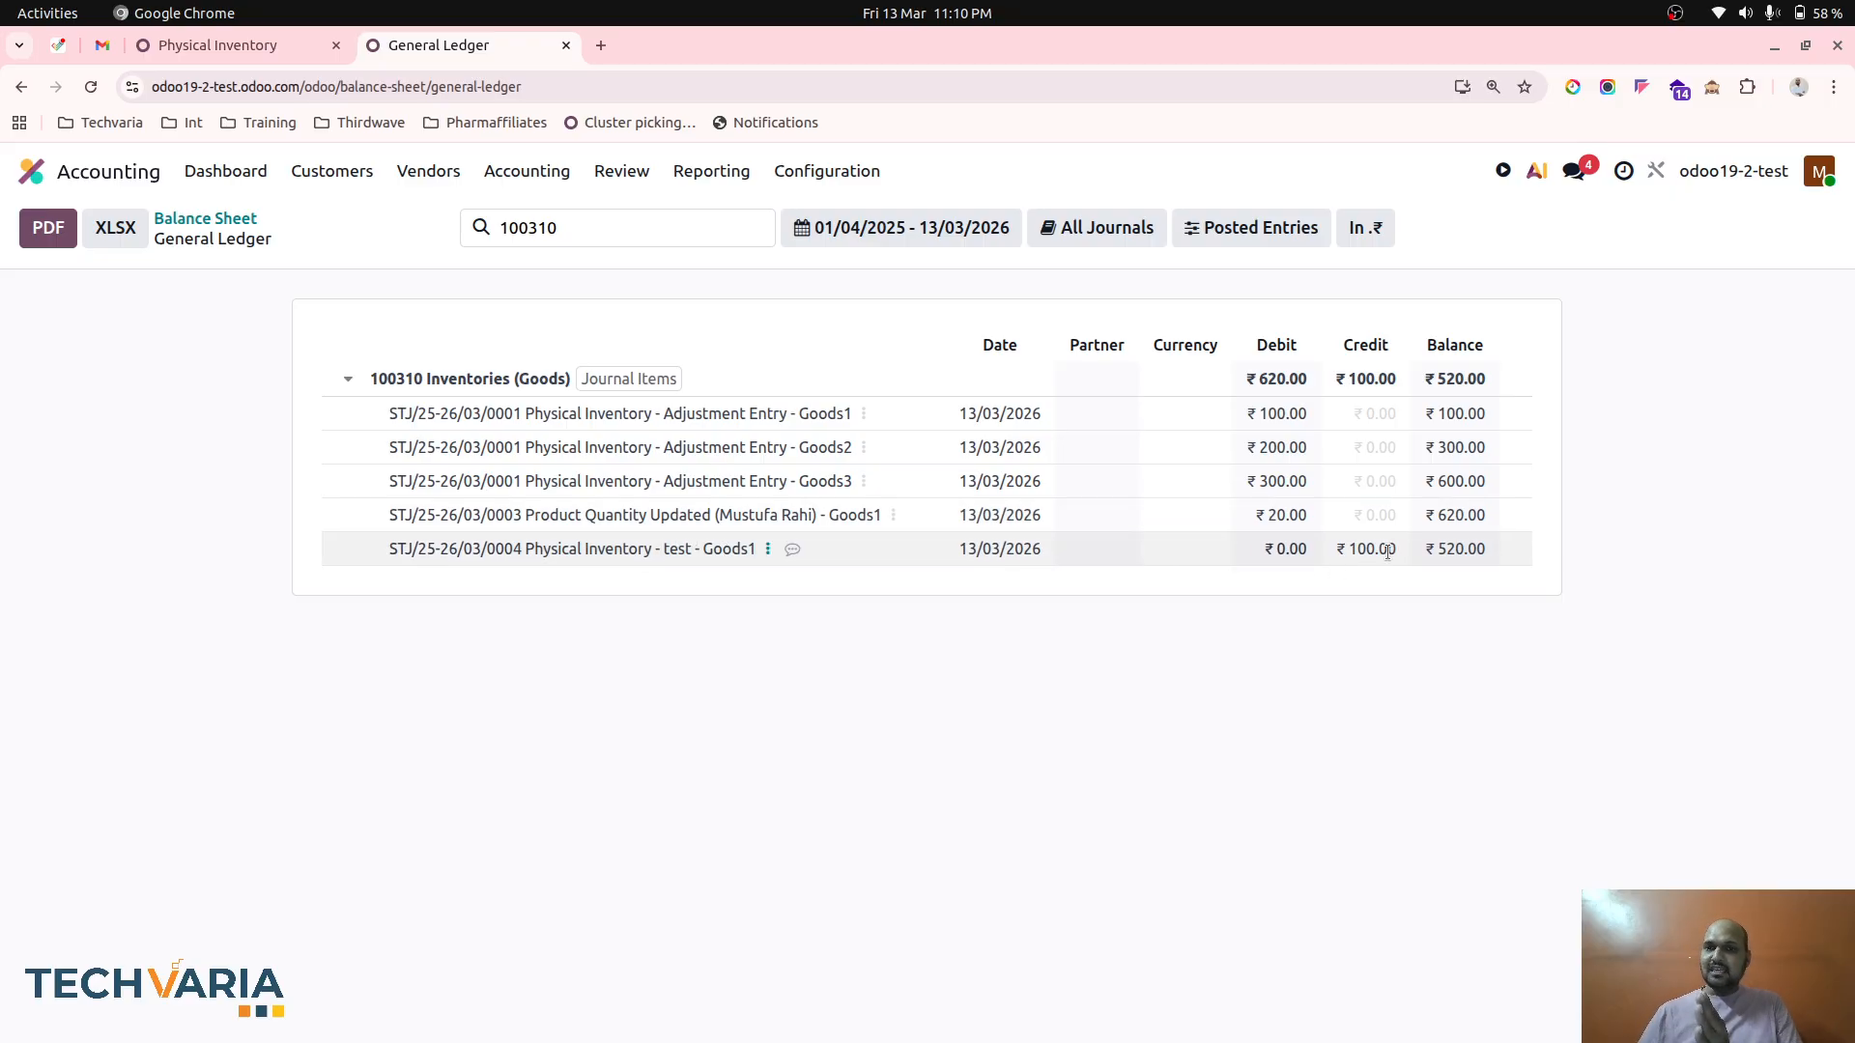
# Step: Return to the Balance Sheet and examine the general ledger of 100311 Inventories (Toys)
pyautogui.click(220, 219)
pyautogui.click(743, 681)
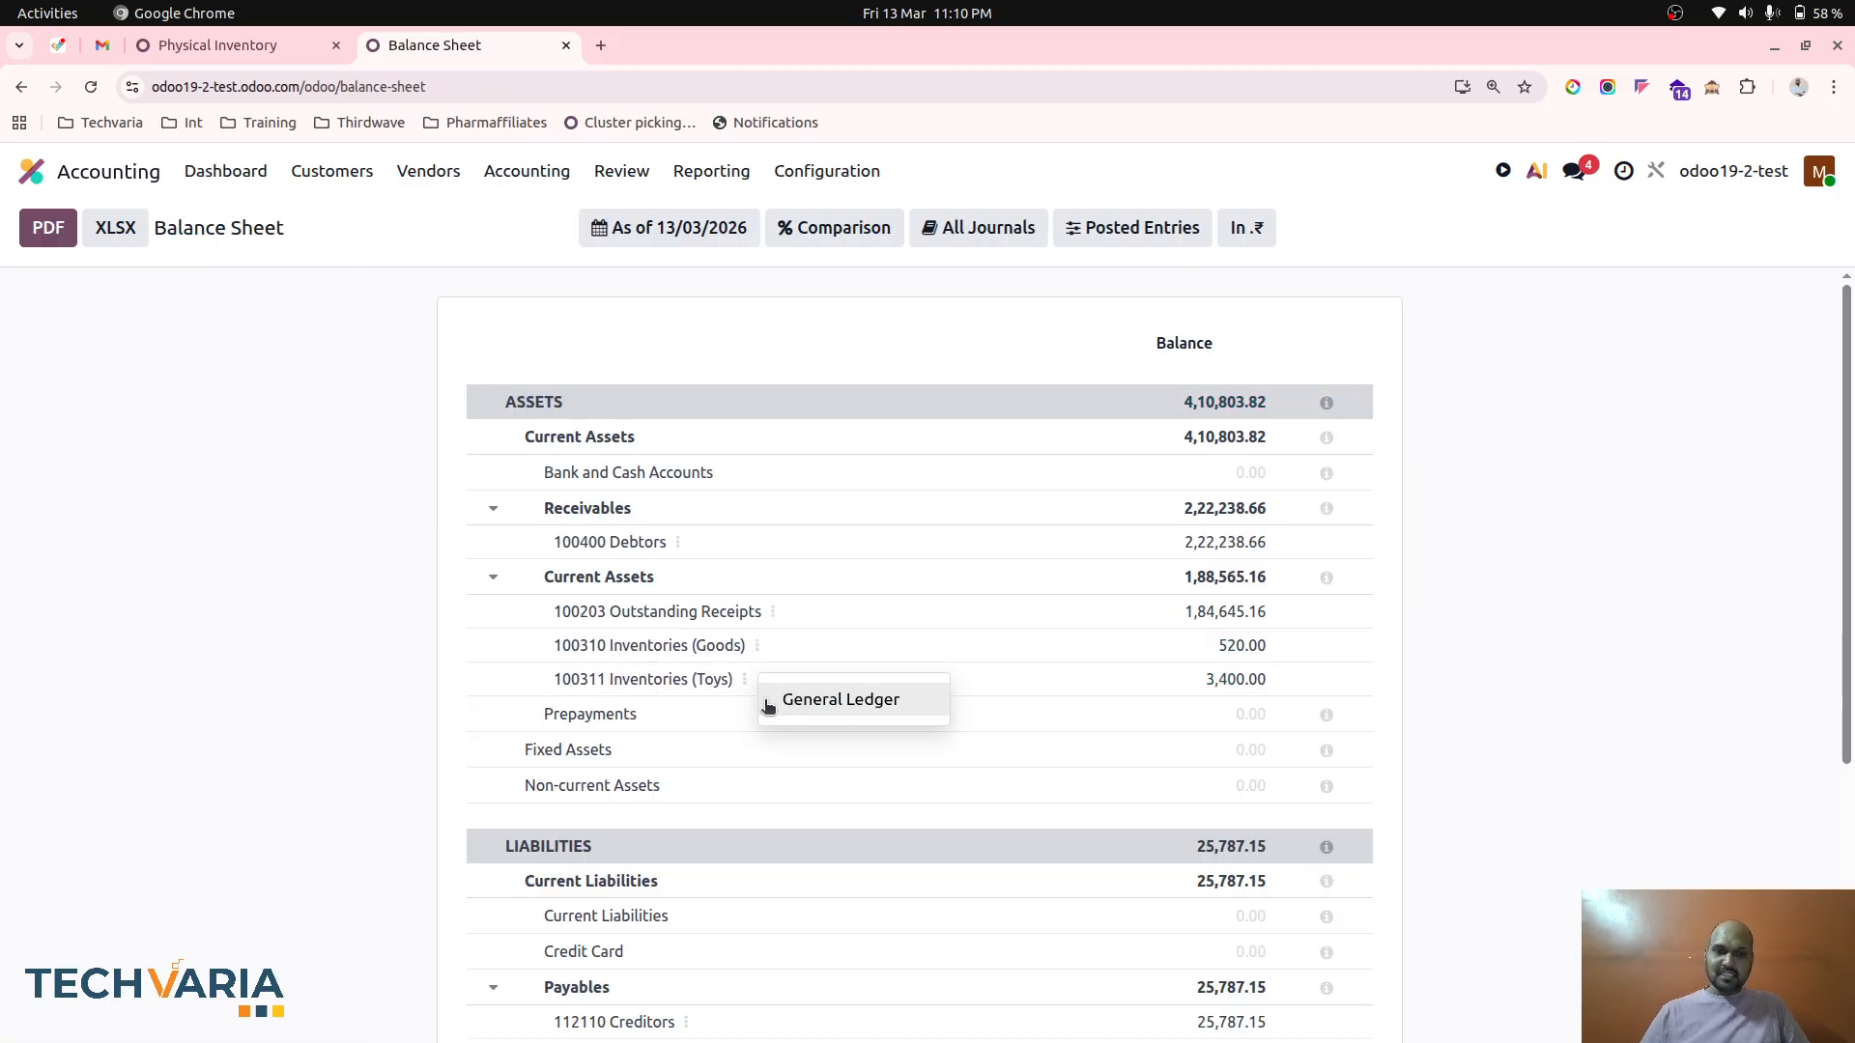
pyautogui.click(790, 703)
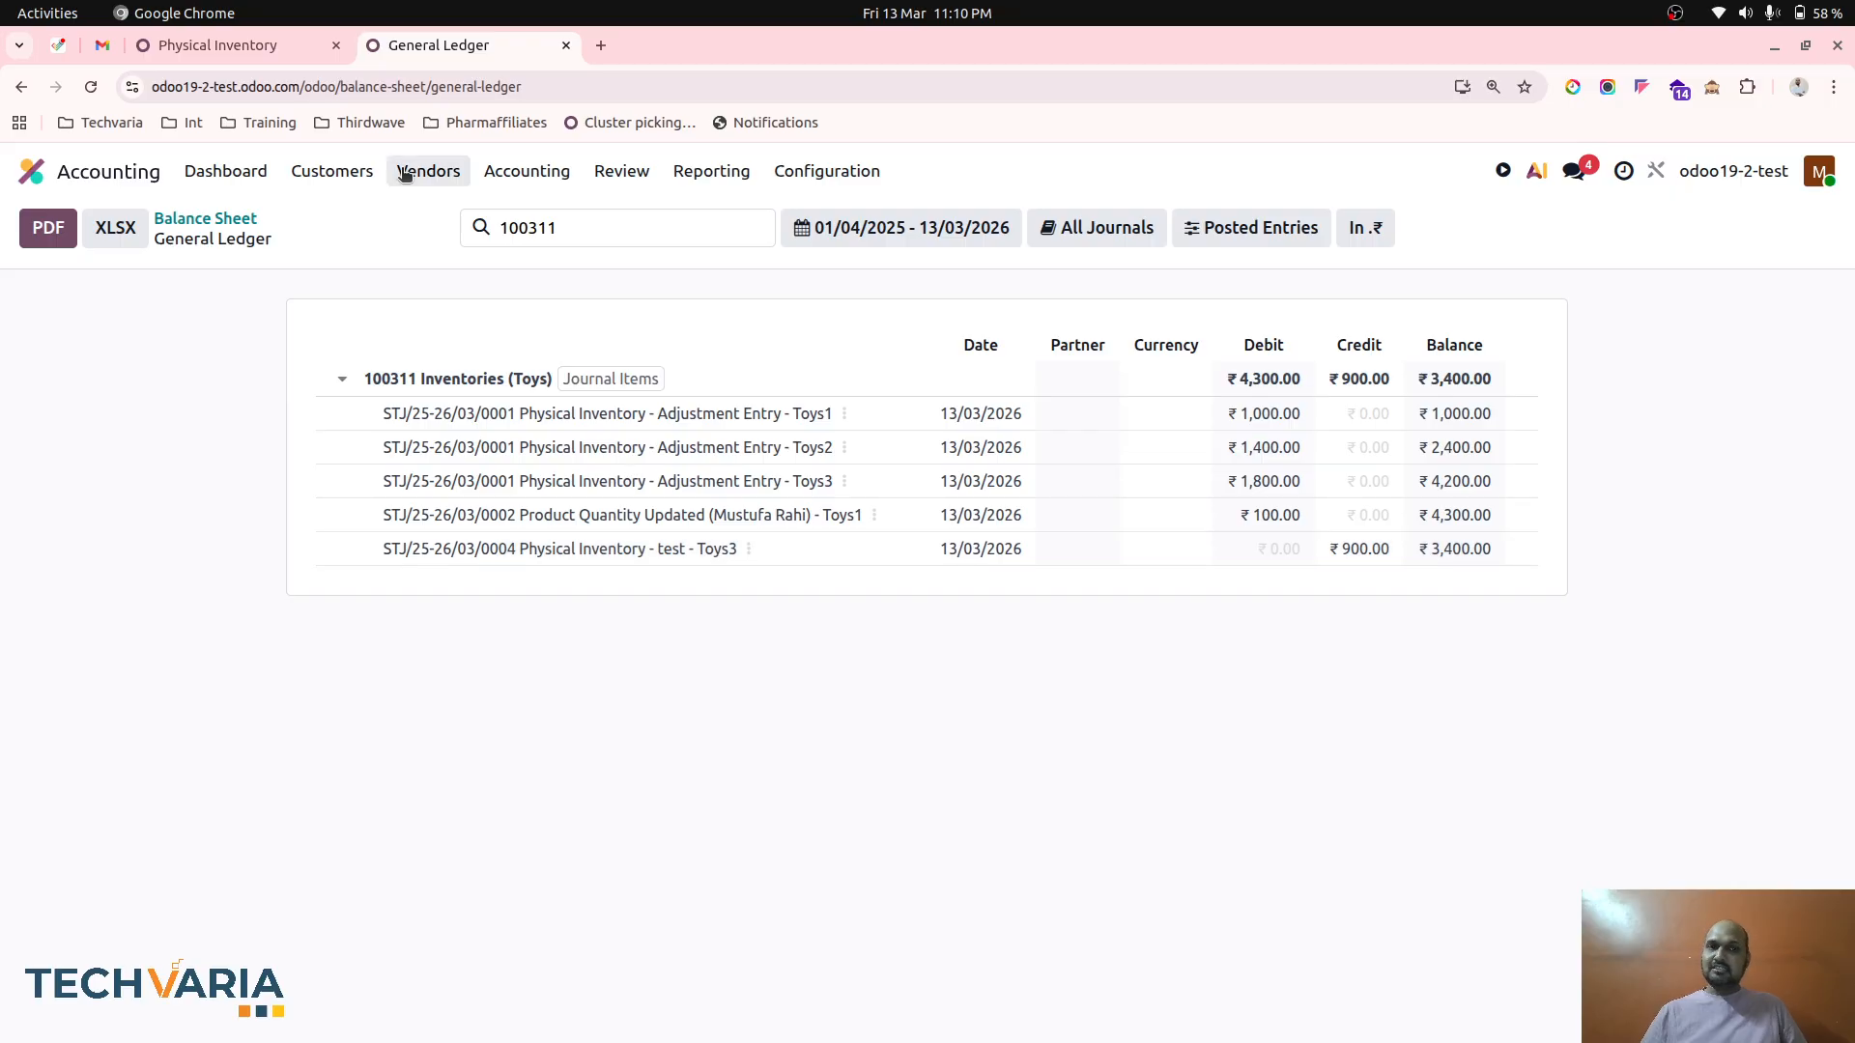
# Step: Open the Profit and Loss report, examine the general ledger of 110003 Inventory Adjustment (Goods), and return to the report
pyautogui.click(683, 177)
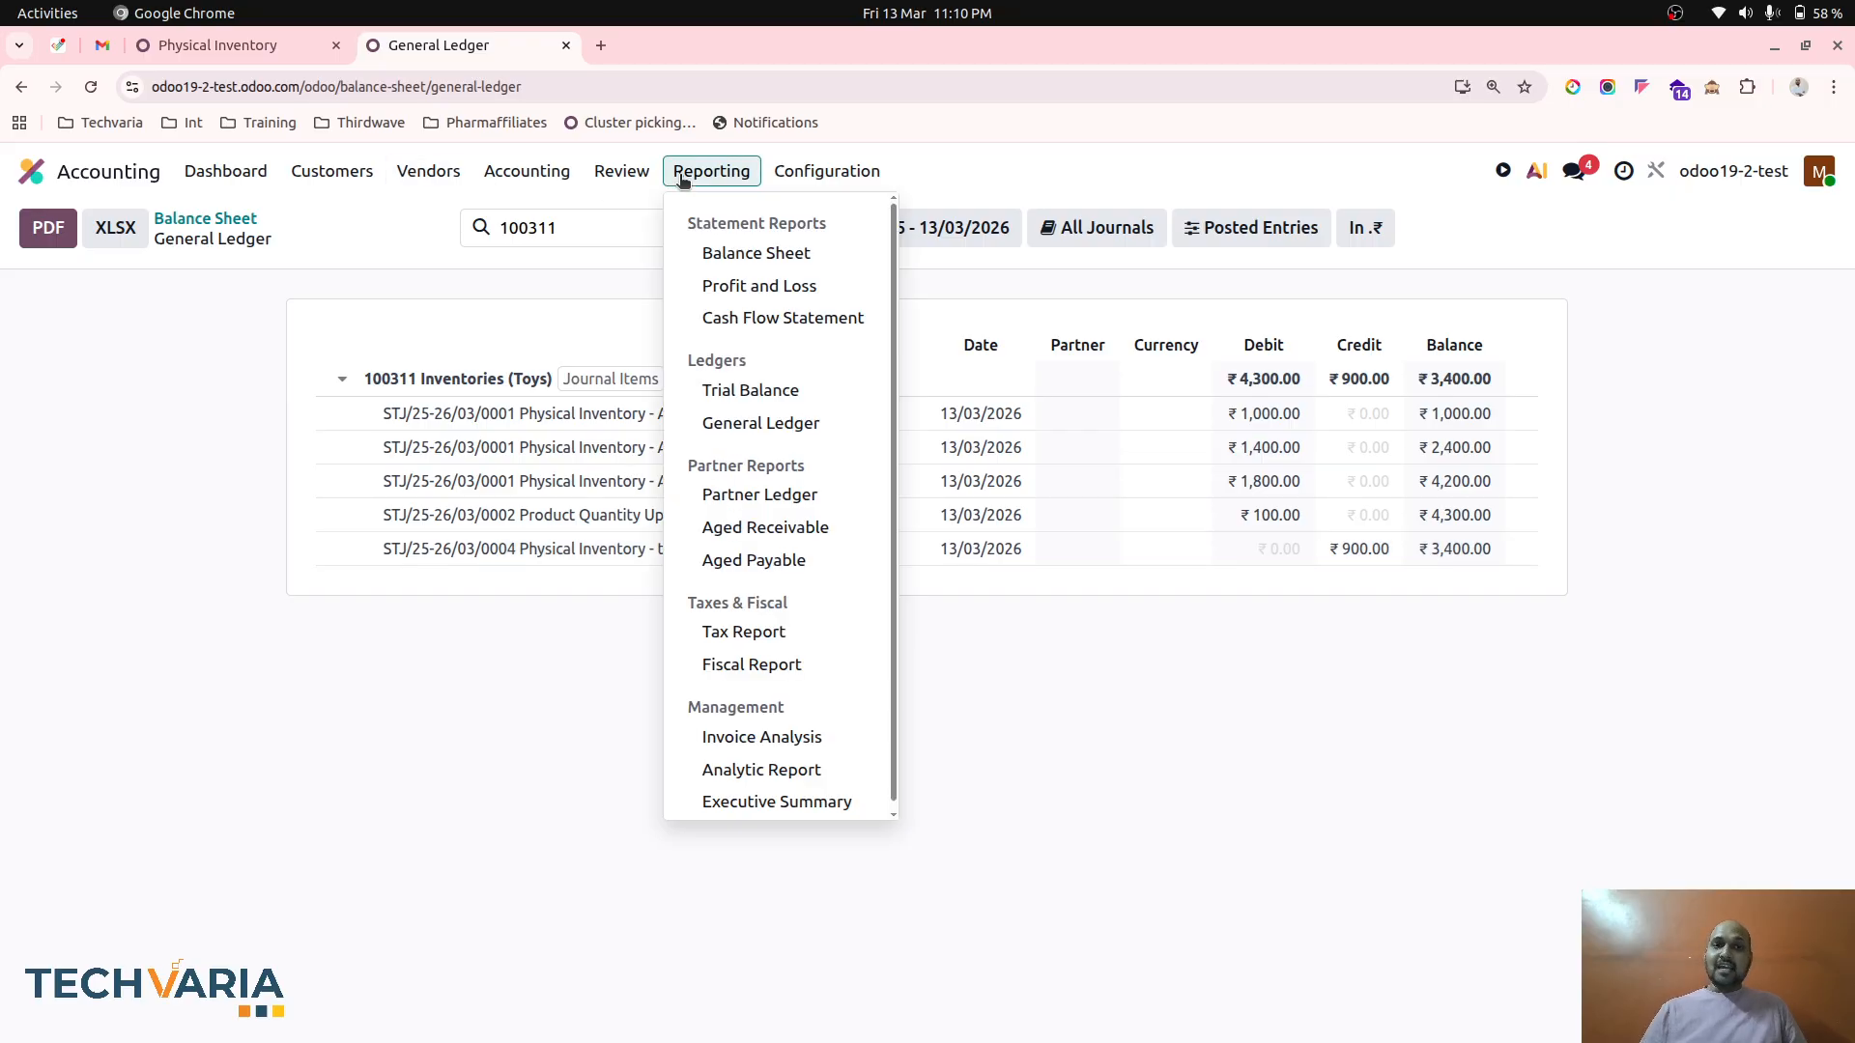
pyautogui.click(720, 290)
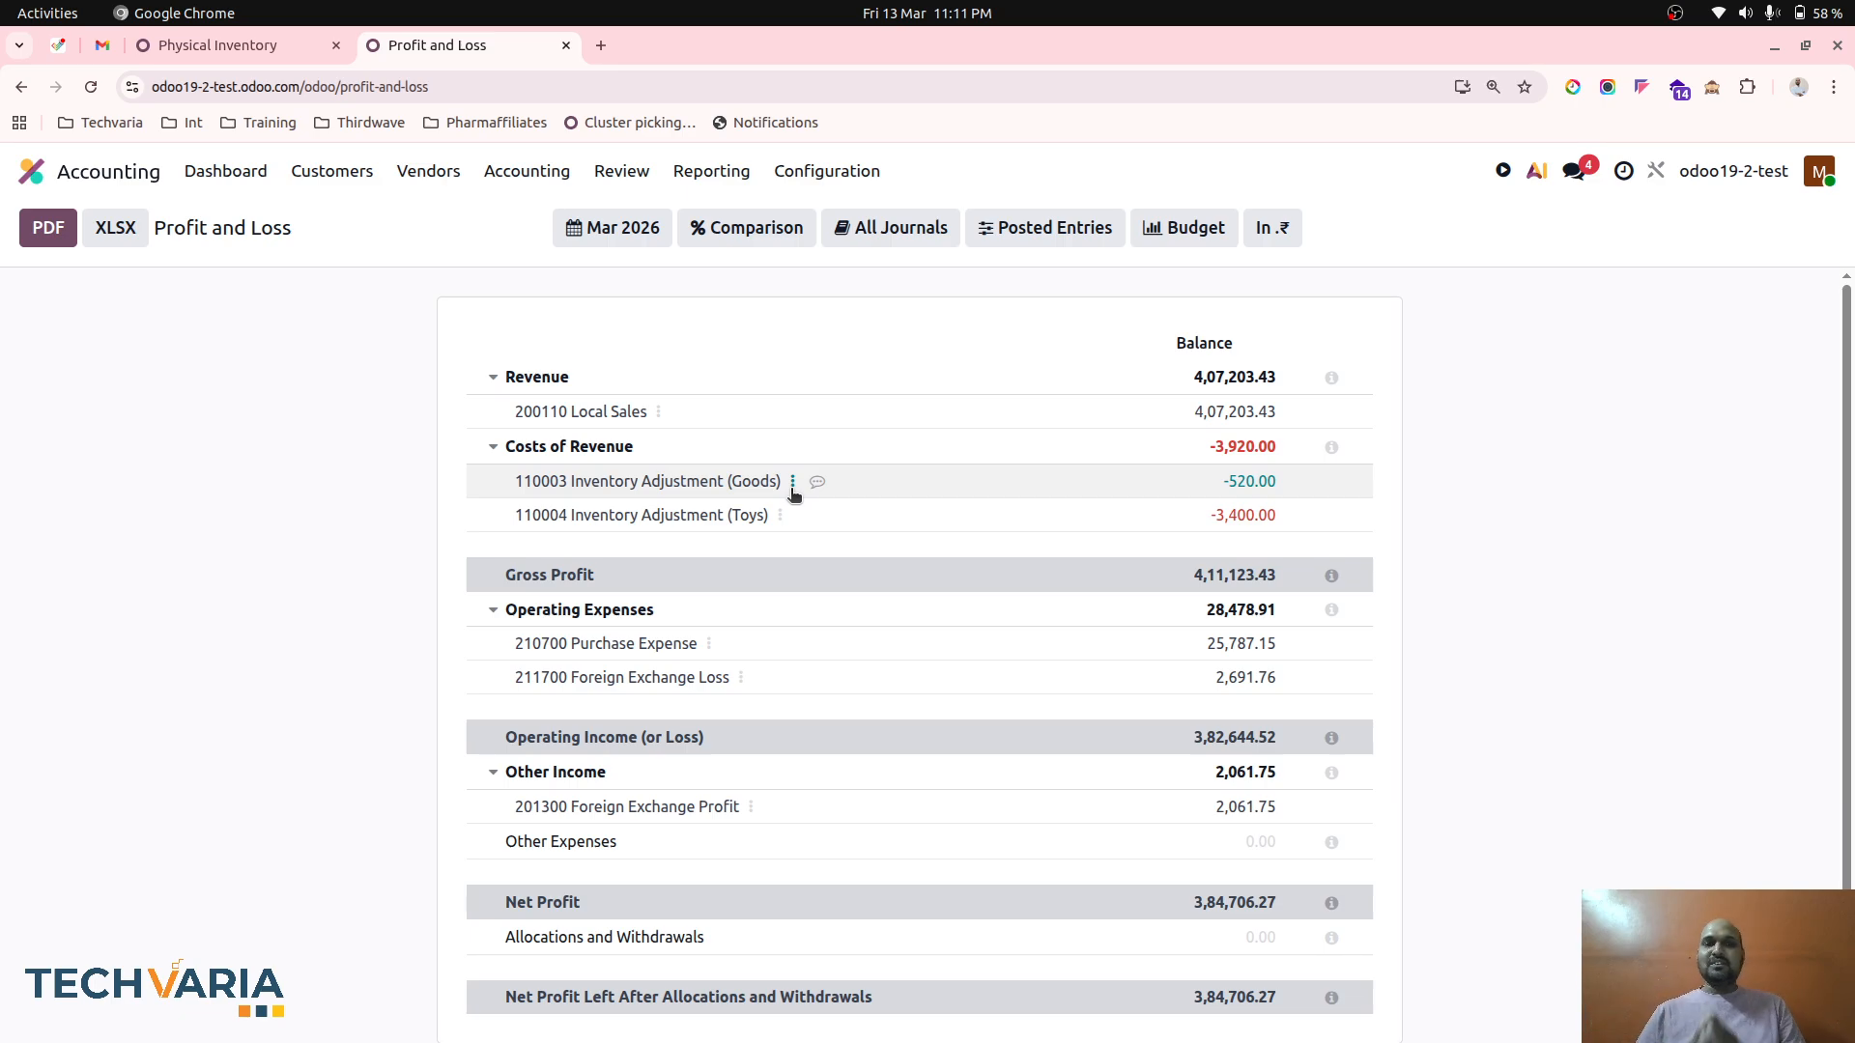
pyautogui.click(792, 483)
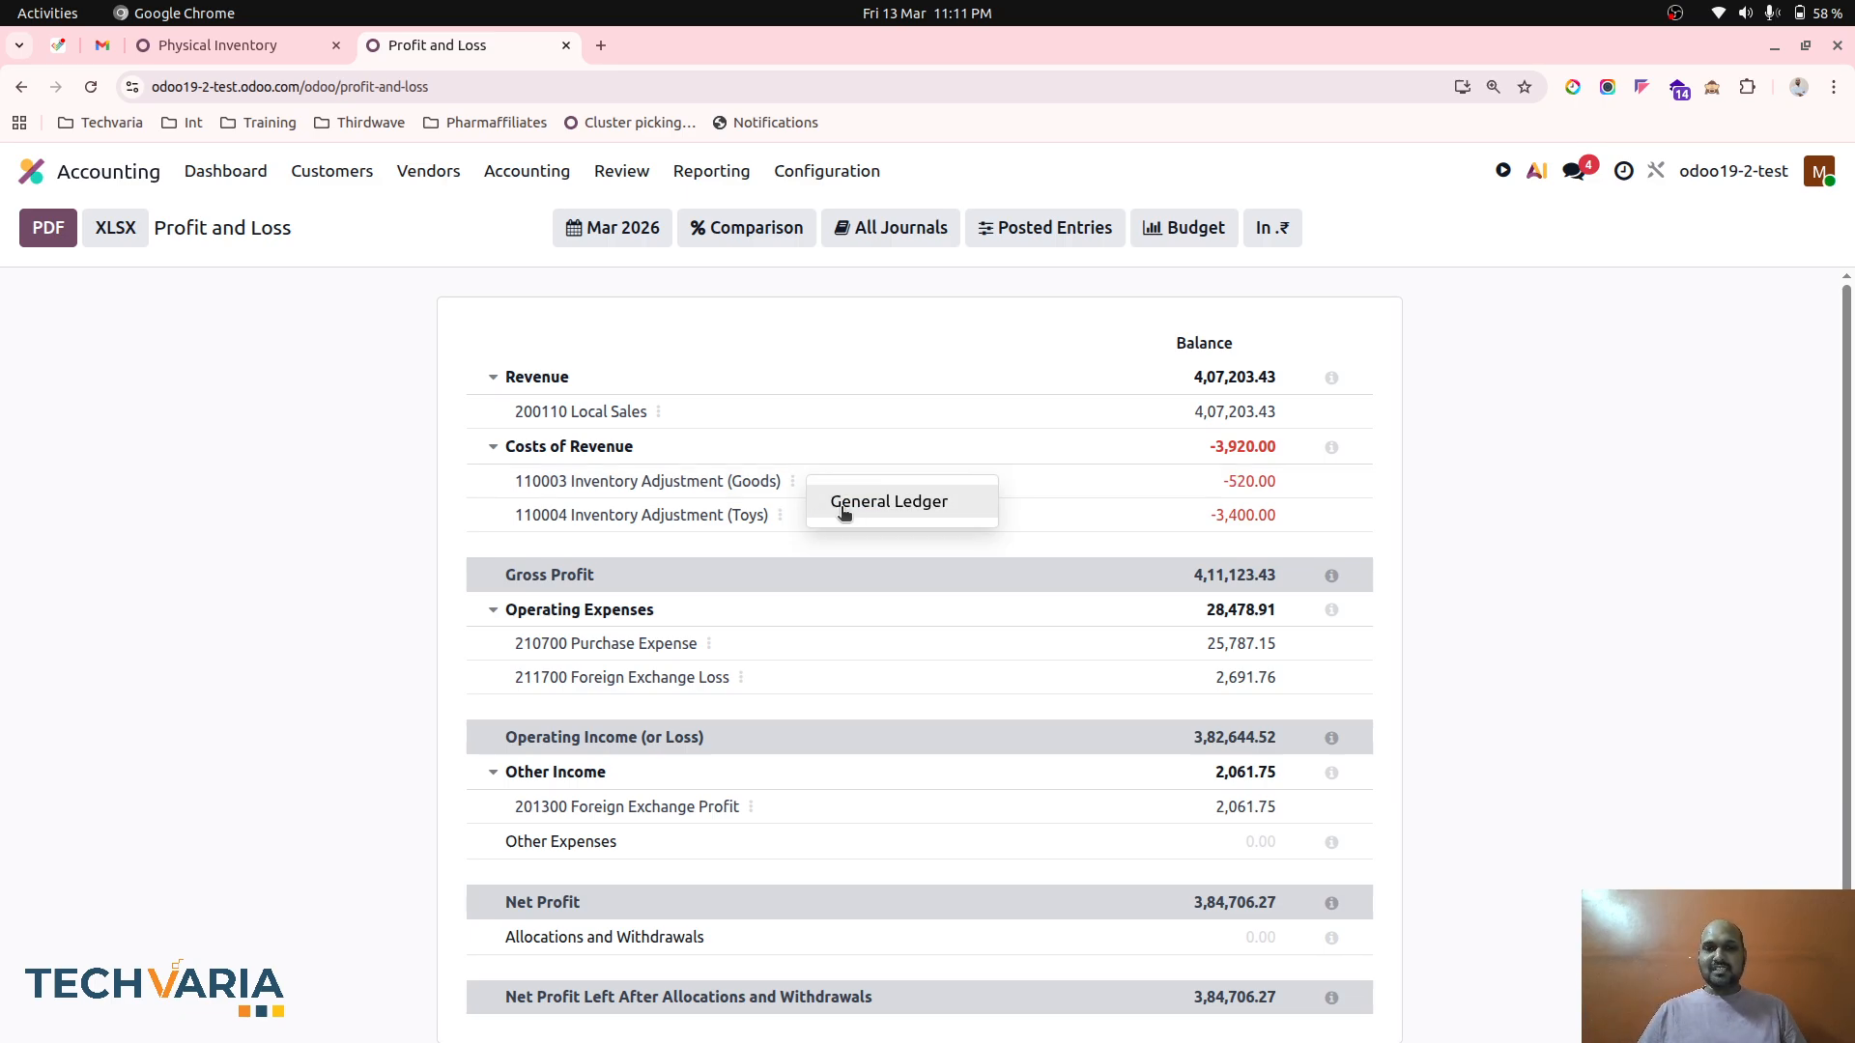
pyautogui.click(845, 509)
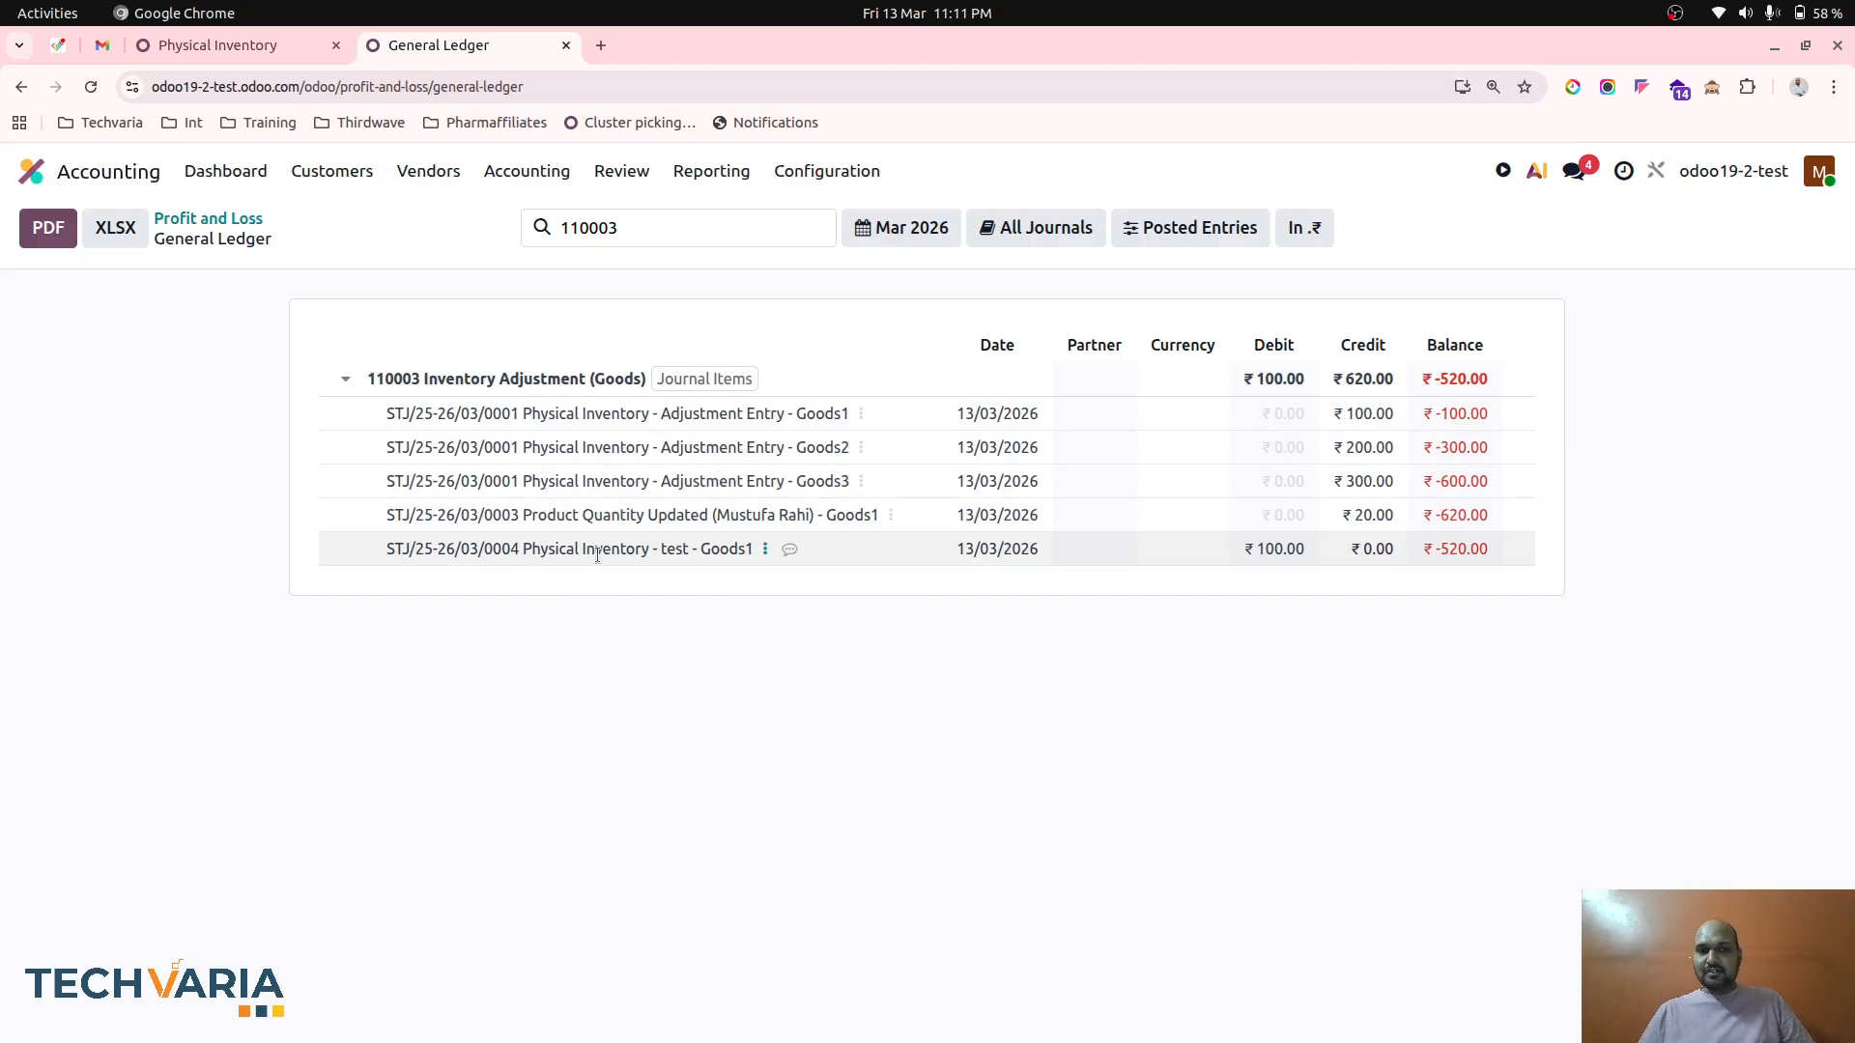
pyautogui.click(205, 218)
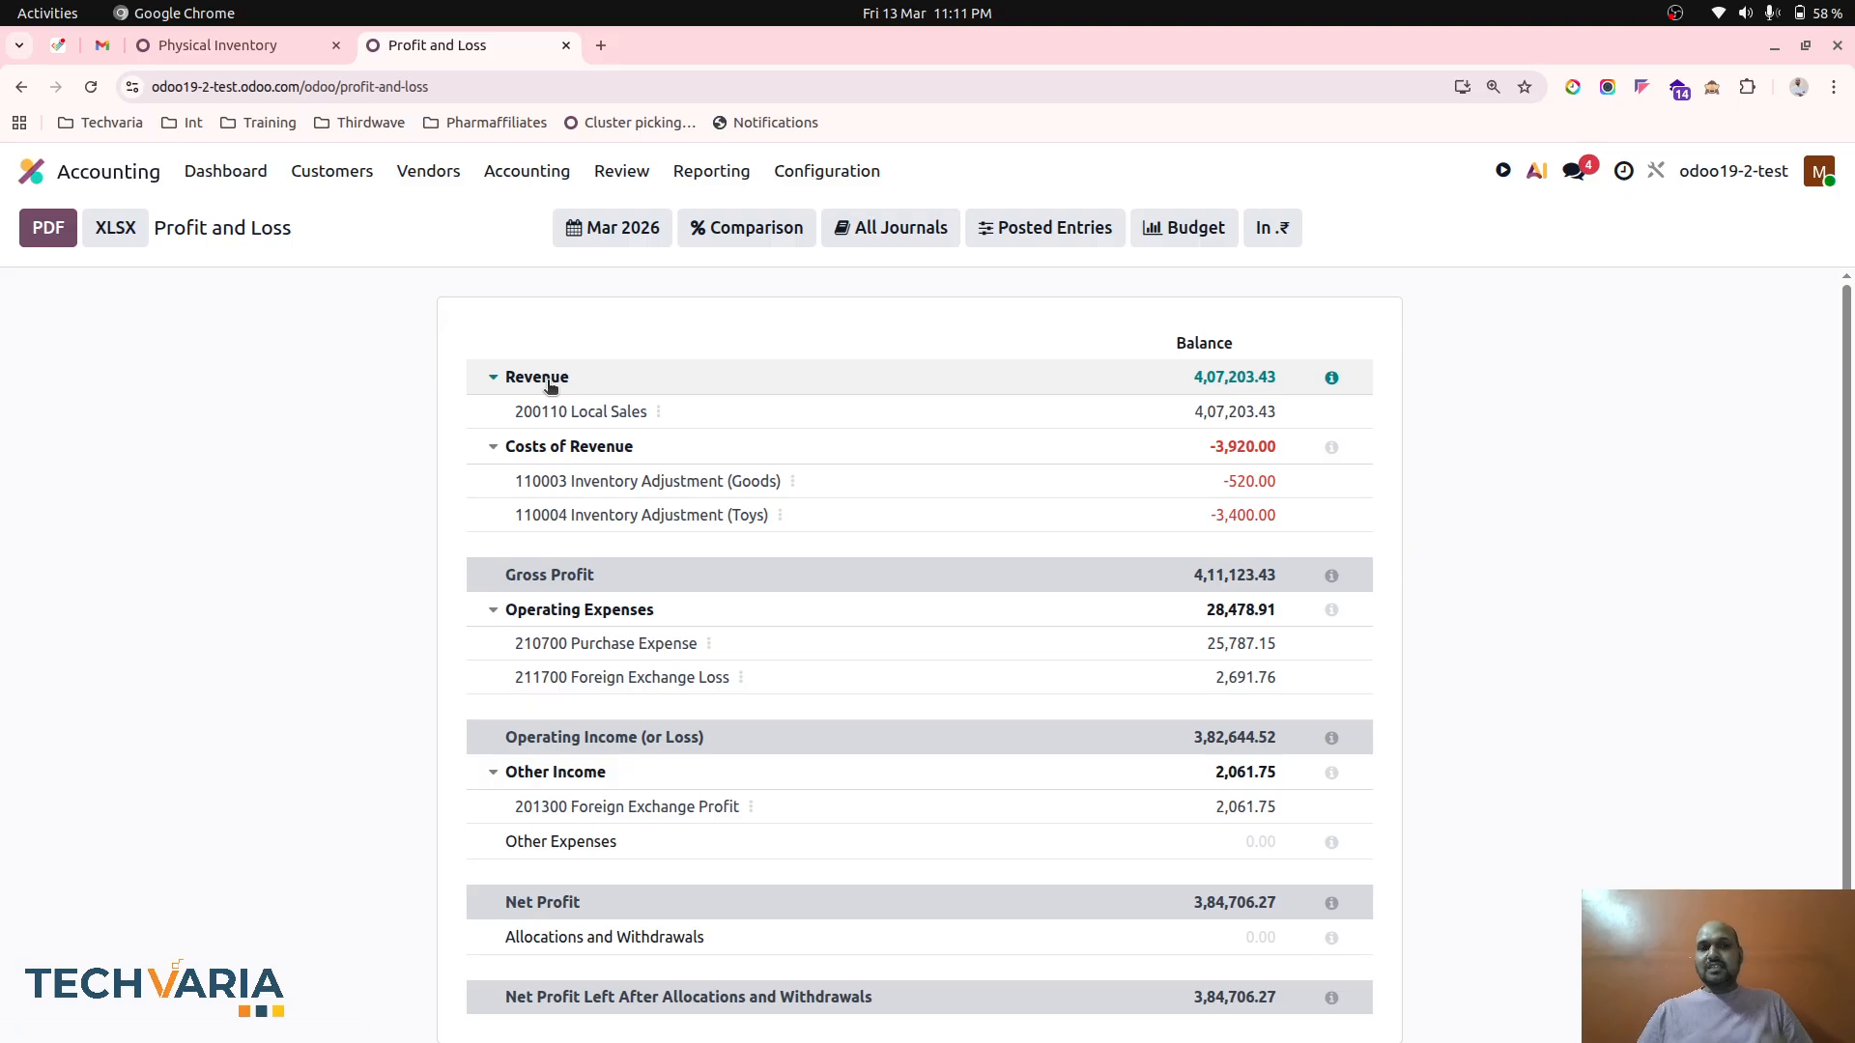